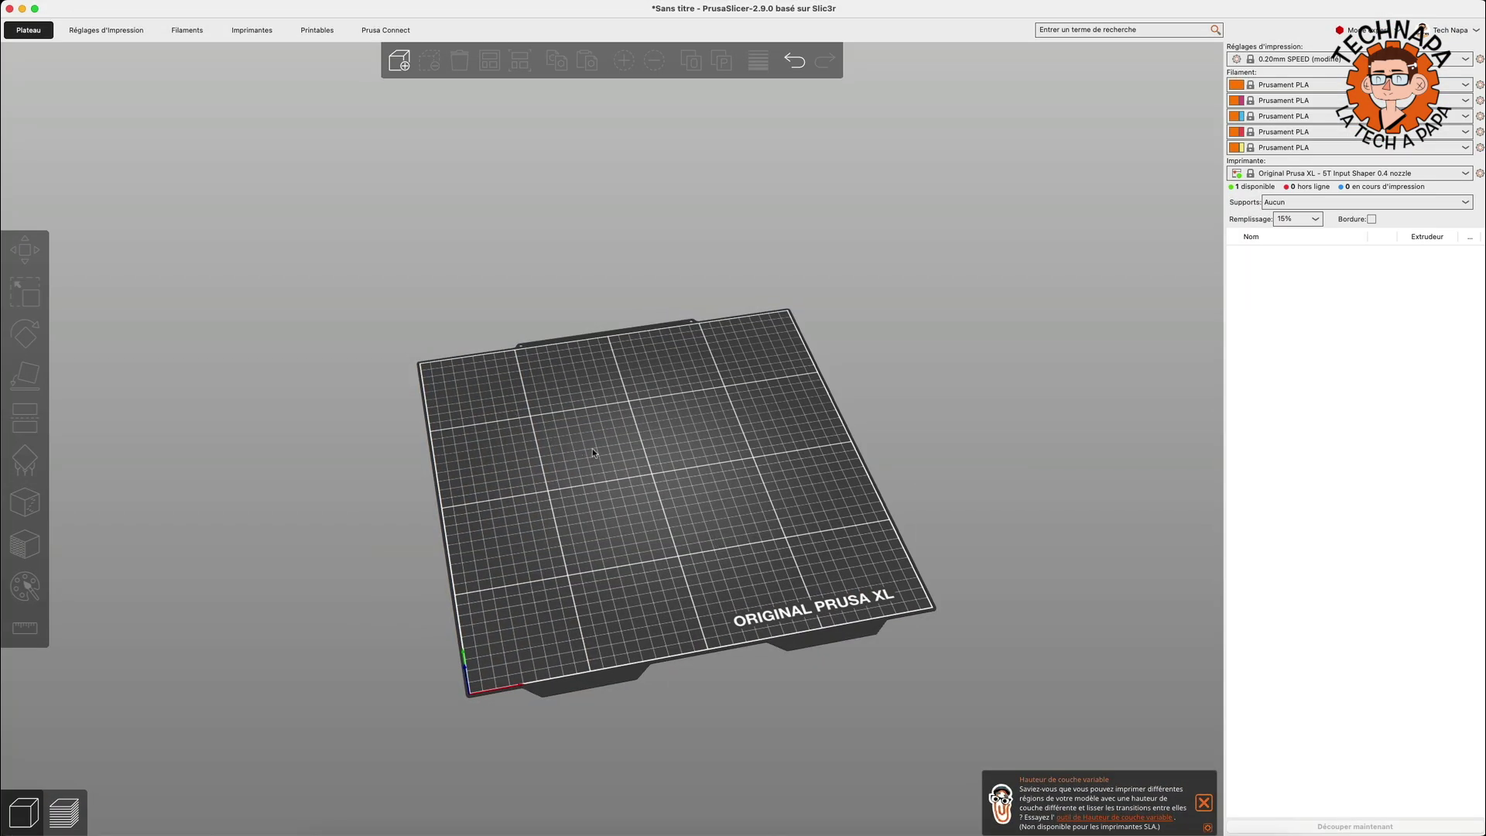
Add a box primitive to the print bed
{"action": "right_click", "coordinate": [613, 441]}
{"action": "left_click", "coordinate": [756, 449]}
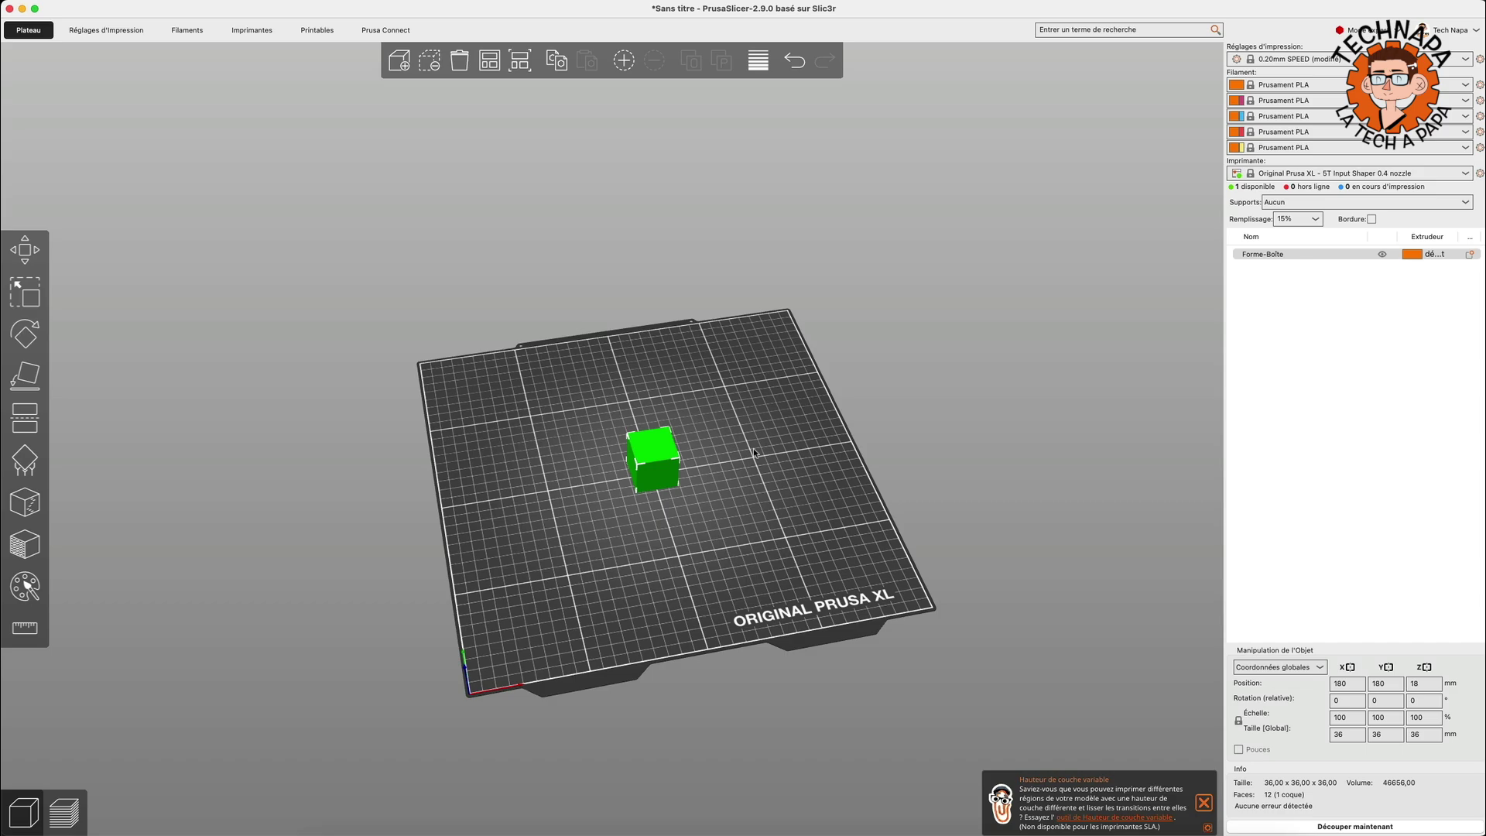
{"action": "scroll", "coordinate": [755, 453], "scroll_direction": "down", "scroll_amount": 3}
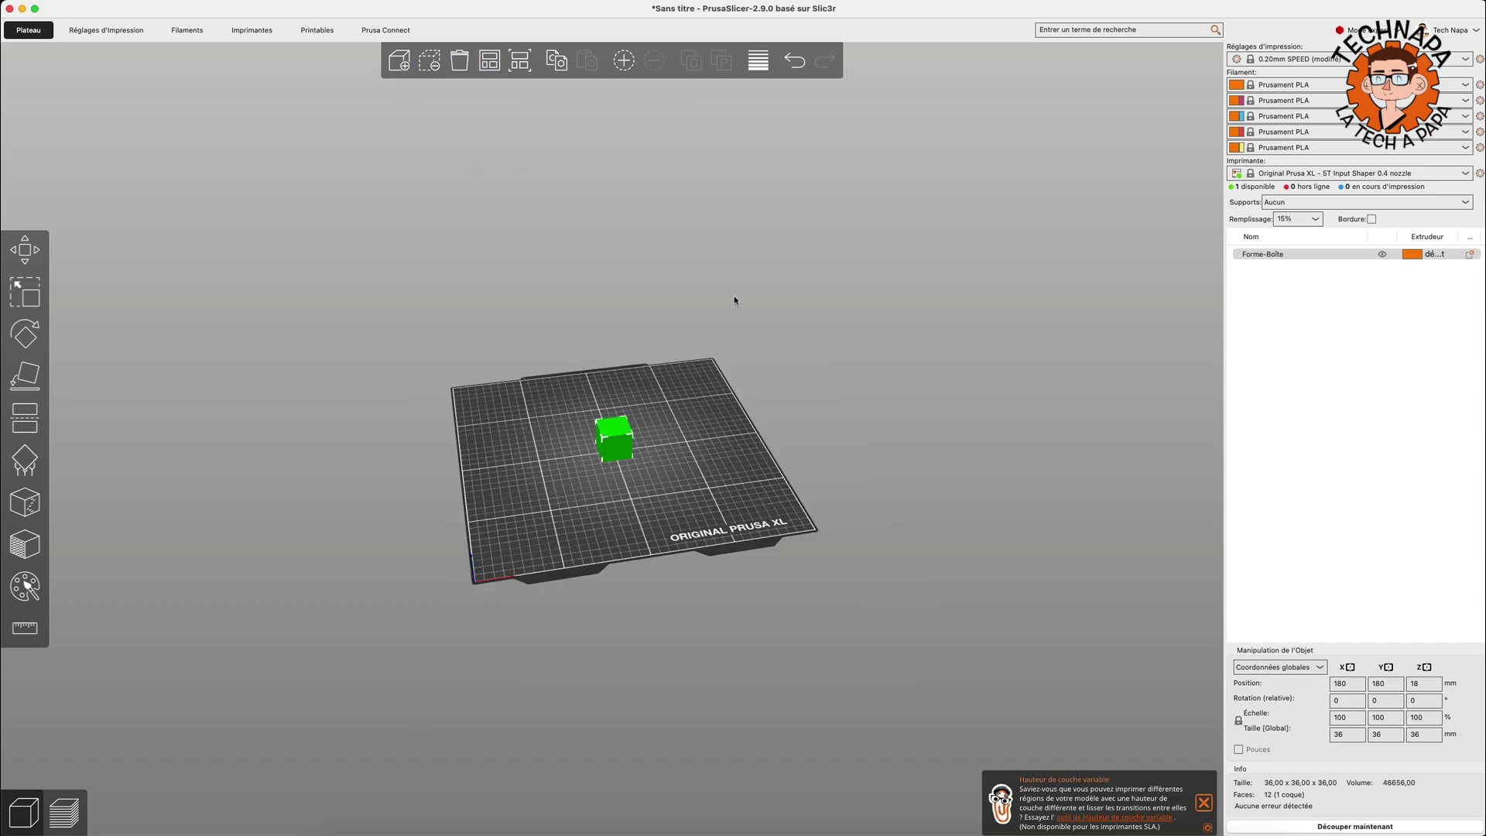
Duplicate the box and move the copy off the first bed onto a second bed beside it
{"action": "scroll", "coordinate": [754, 432], "scroll_direction": "down", "scroll_amount": 2}
{"action": "scroll", "coordinate": [627, 441], "scroll_direction": "up", "scroll_amount": 3}
{"action": "key", "text": "super+c"}
{"action": "key", "text": "super+v"}
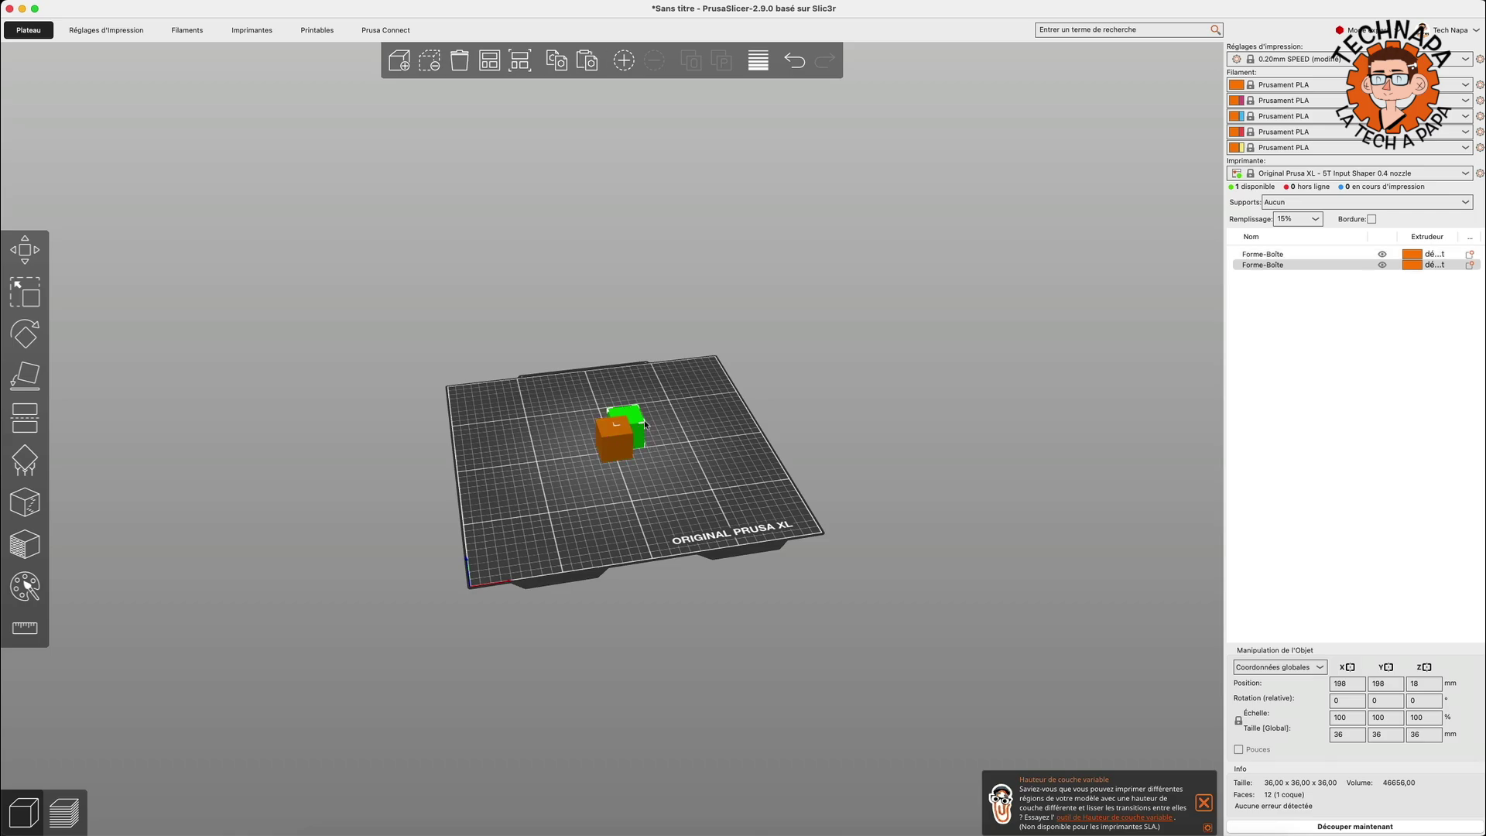
{"action": "left_click_drag", "start_coordinate": [646, 426], "coordinate": [977, 393]}
{"action": "left_click", "coordinate": [921, 638]}
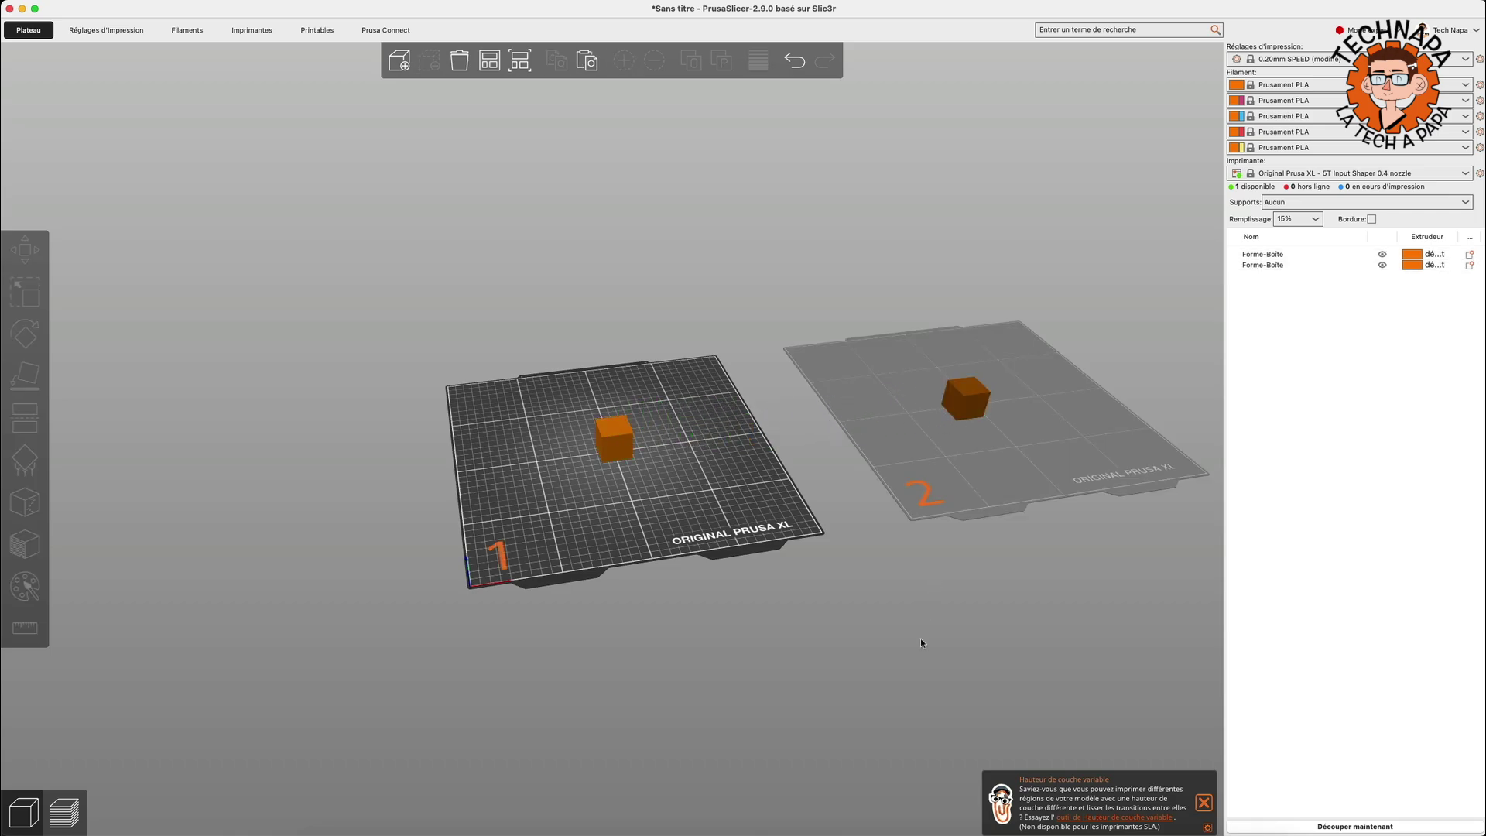
Bring the box copy back onto the first bed and paste more copies until there are nine boxes
{"action": "left_click_drag", "start_coordinate": [921, 638], "coordinate": [585, 391]}
{"action": "left_click", "coordinate": [876, 370]}
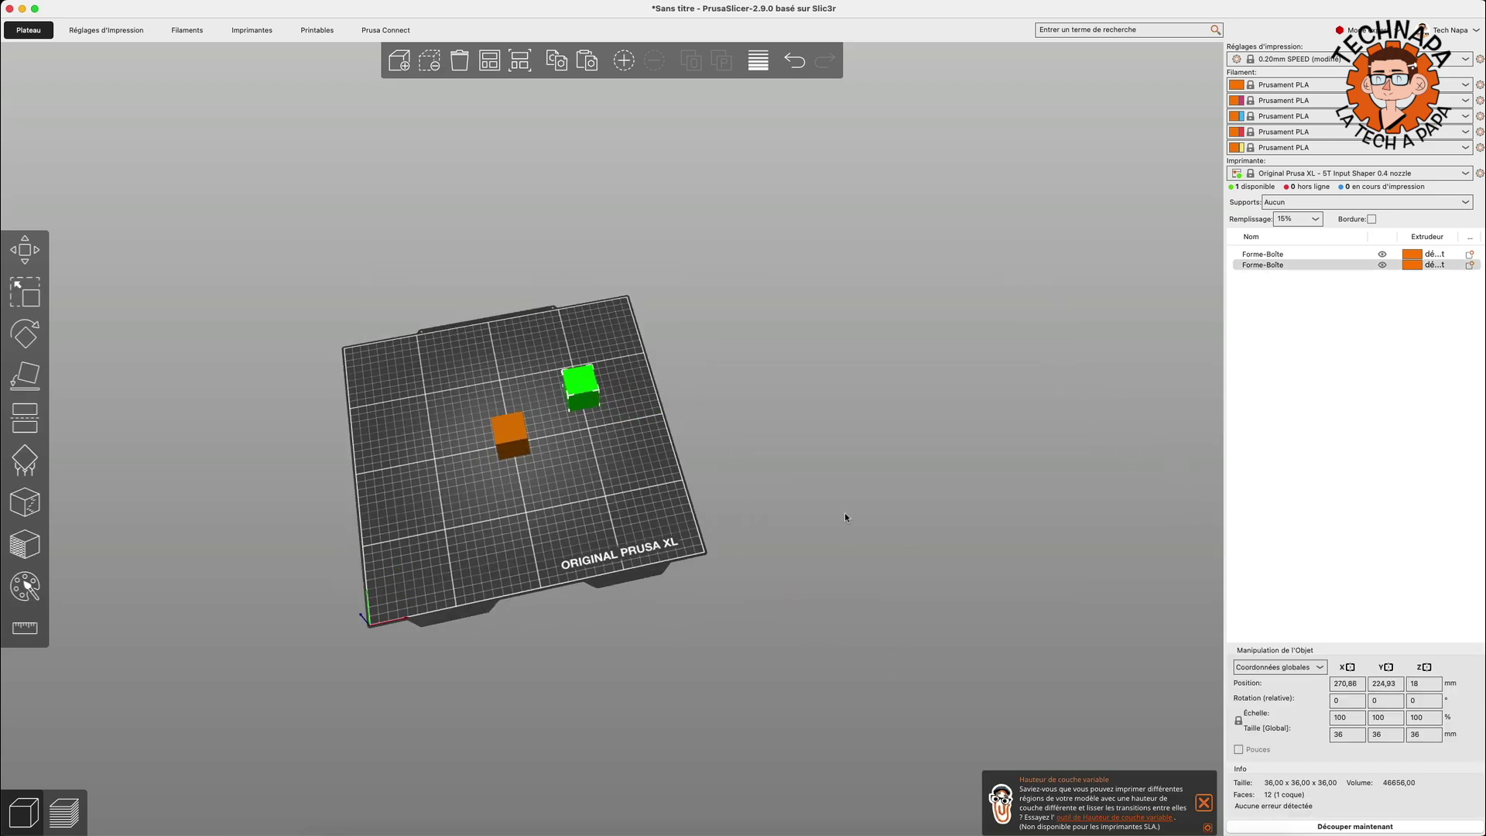
{"action": "key", "text": "super+z"}
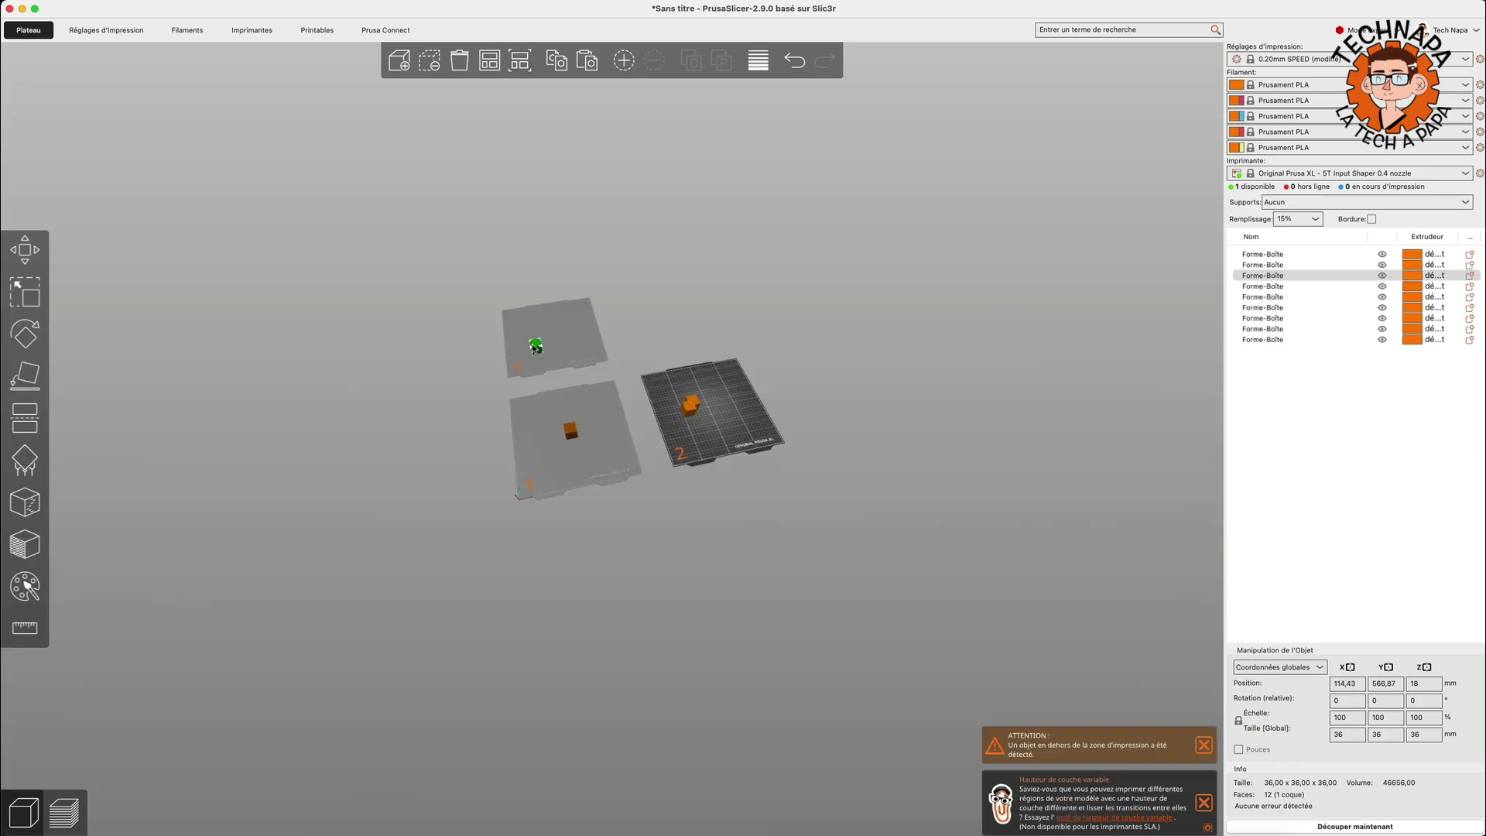
{"action": "key", "text": "super+z"}
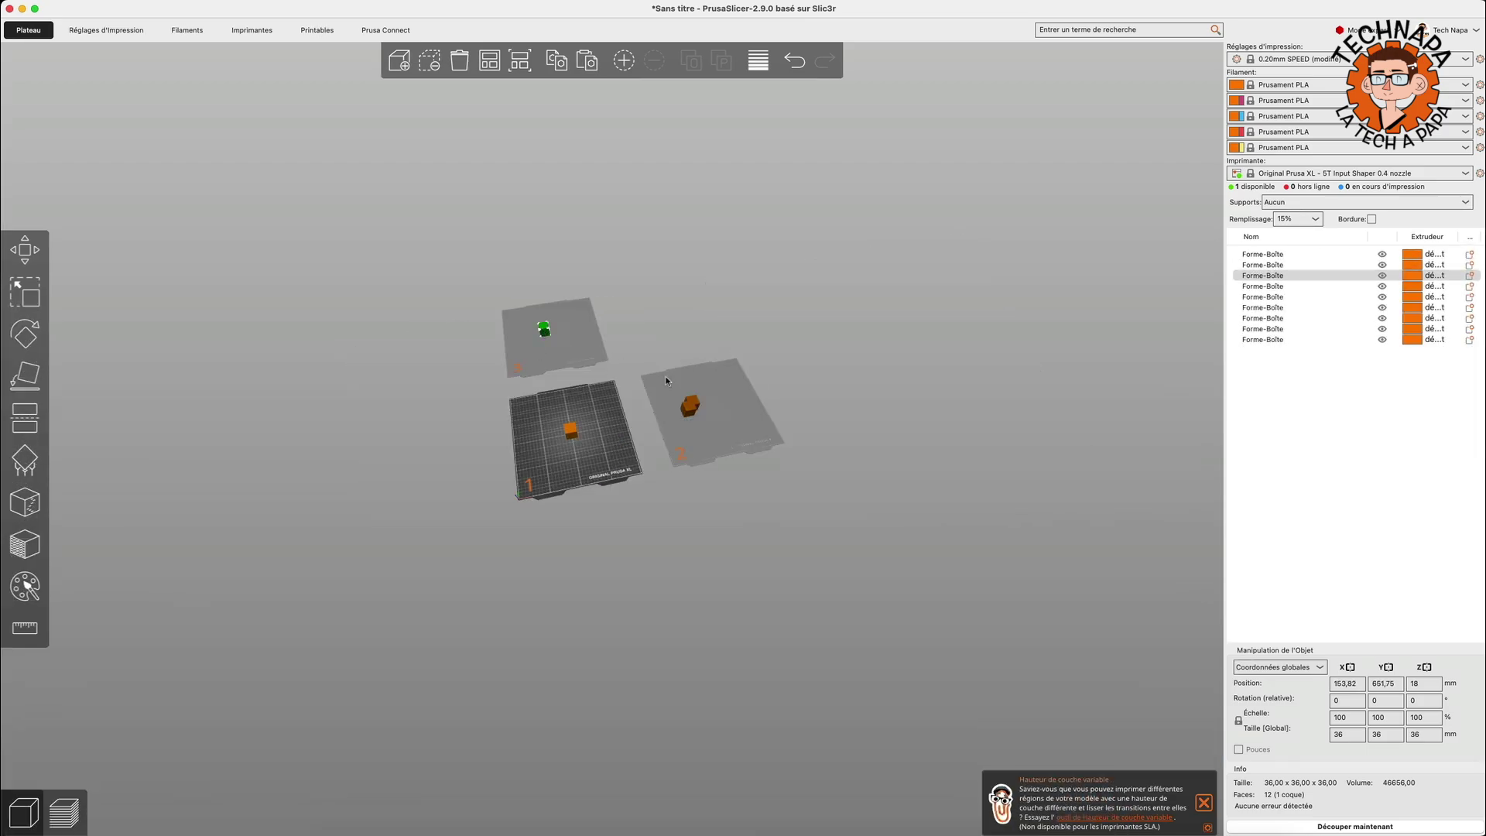
Spread the box copies over a three-by-three grid of beds, placing one box on each bed
{"action": "left_click_drag", "start_coordinate": [689, 400], "coordinate": [665, 309]}
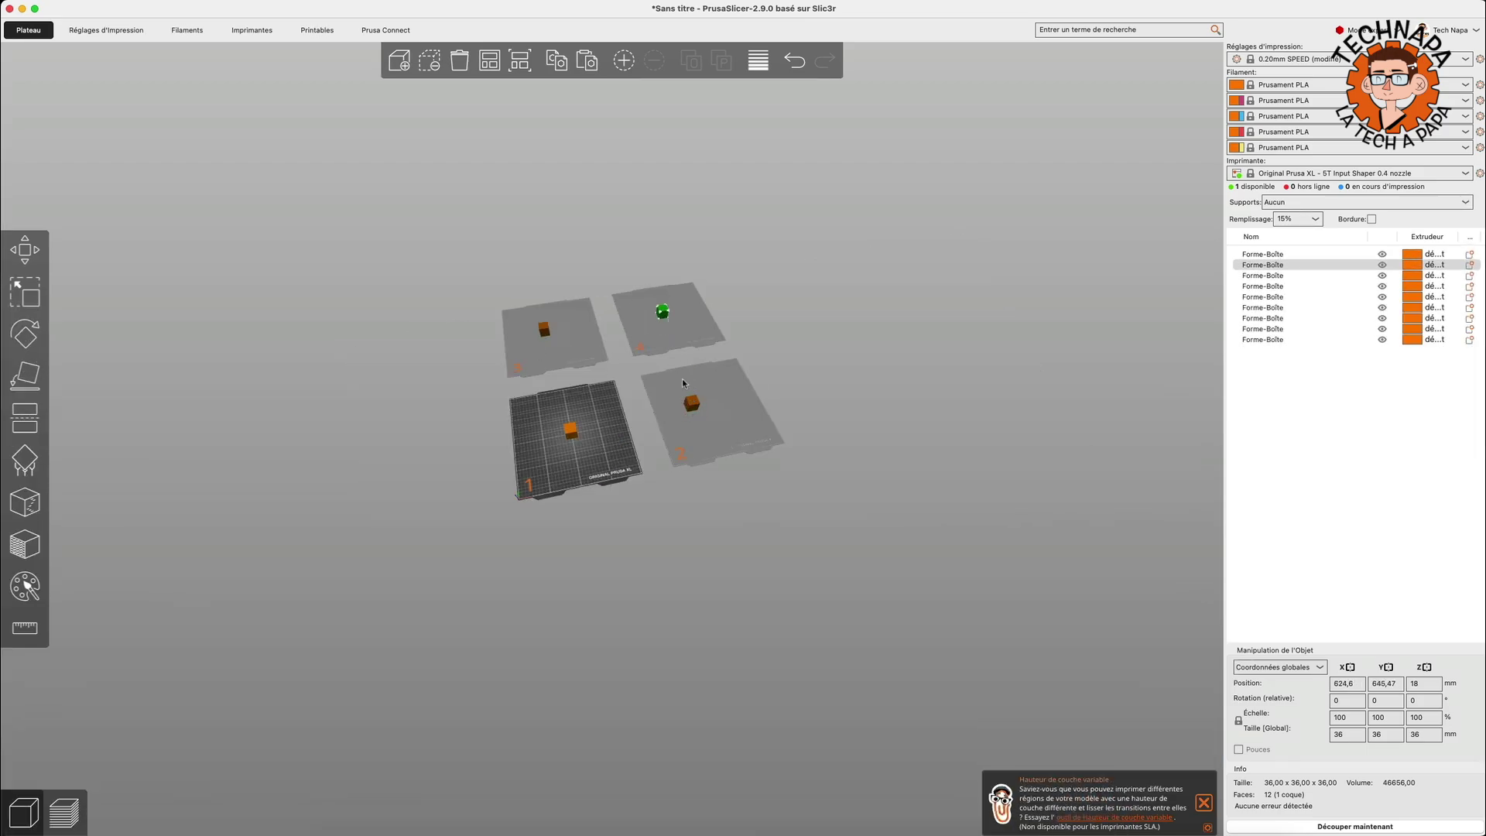
{"action": "left_click_drag", "start_coordinate": [686, 400], "coordinate": [834, 395]}
{"action": "left_click_drag", "start_coordinate": [692, 404], "coordinate": [782, 291]}
{"action": "left_click_drag", "start_coordinate": [694, 399], "coordinate": [543, 269]}
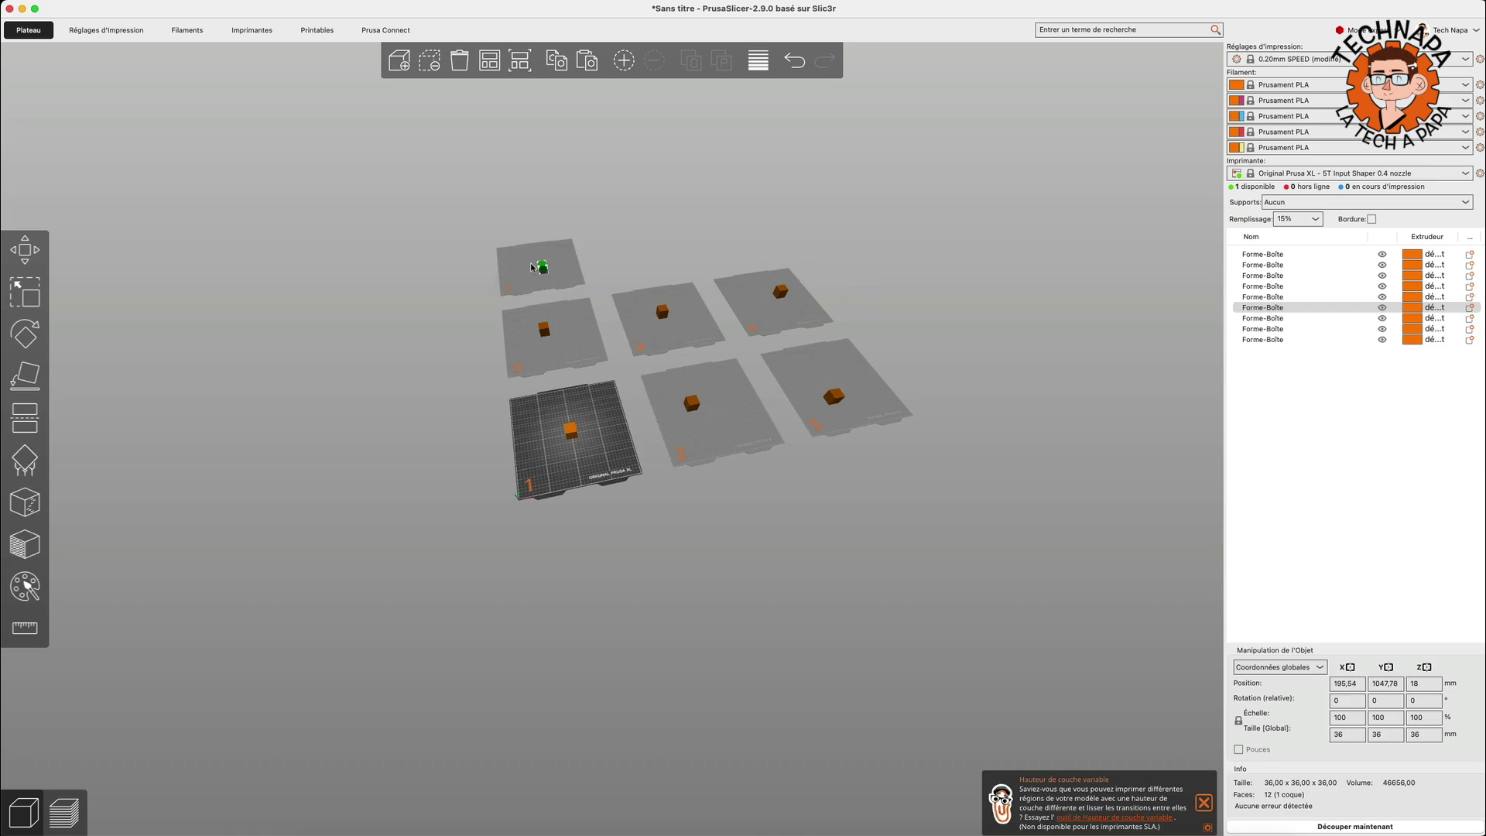
{"action": "left_click_drag", "start_coordinate": [543, 269], "coordinate": [522, 269]}
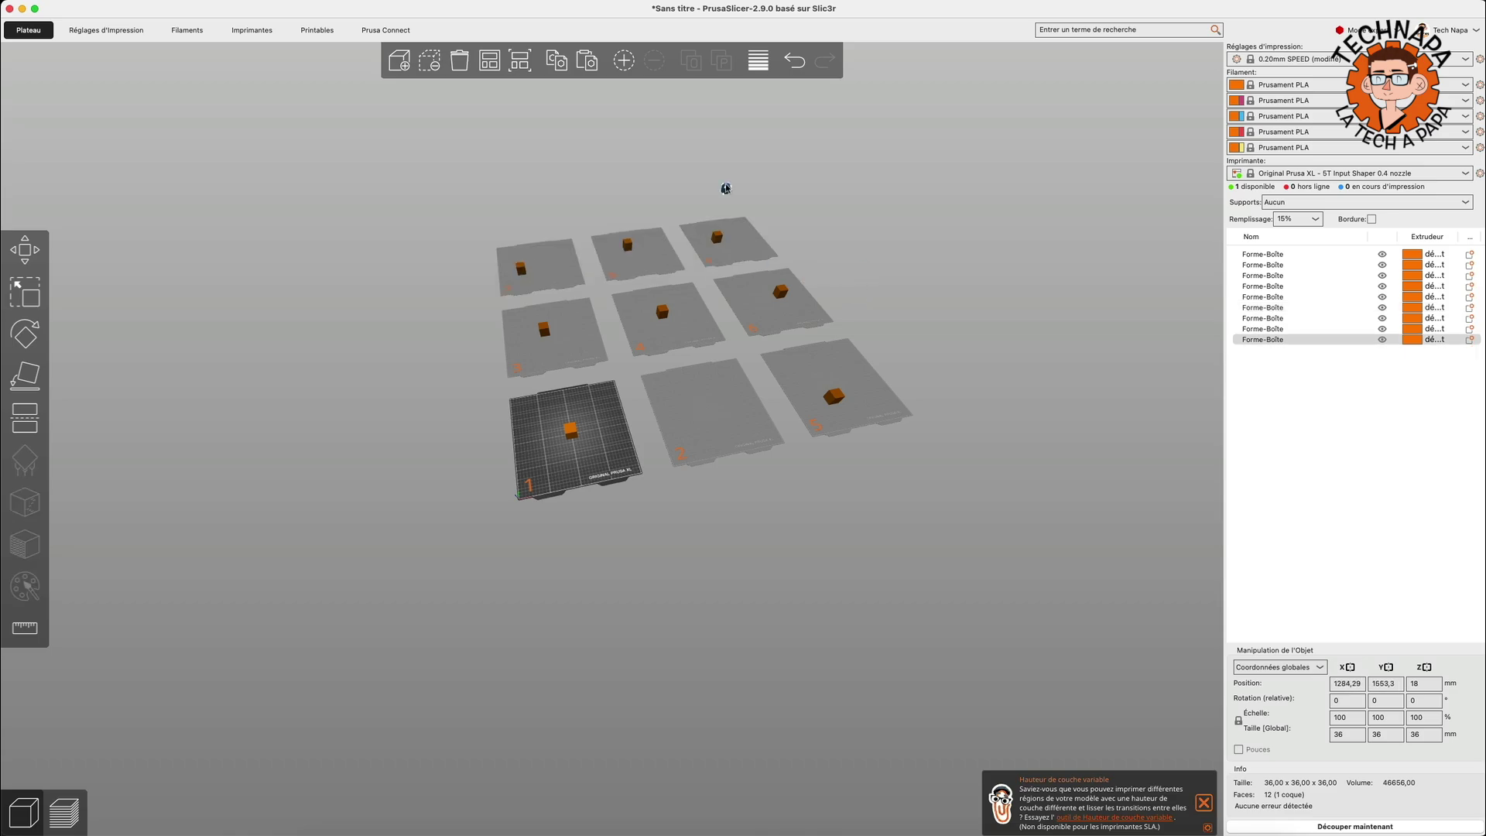
{"action": "left_click_drag", "start_coordinate": [726, 189], "coordinate": [688, 424]}
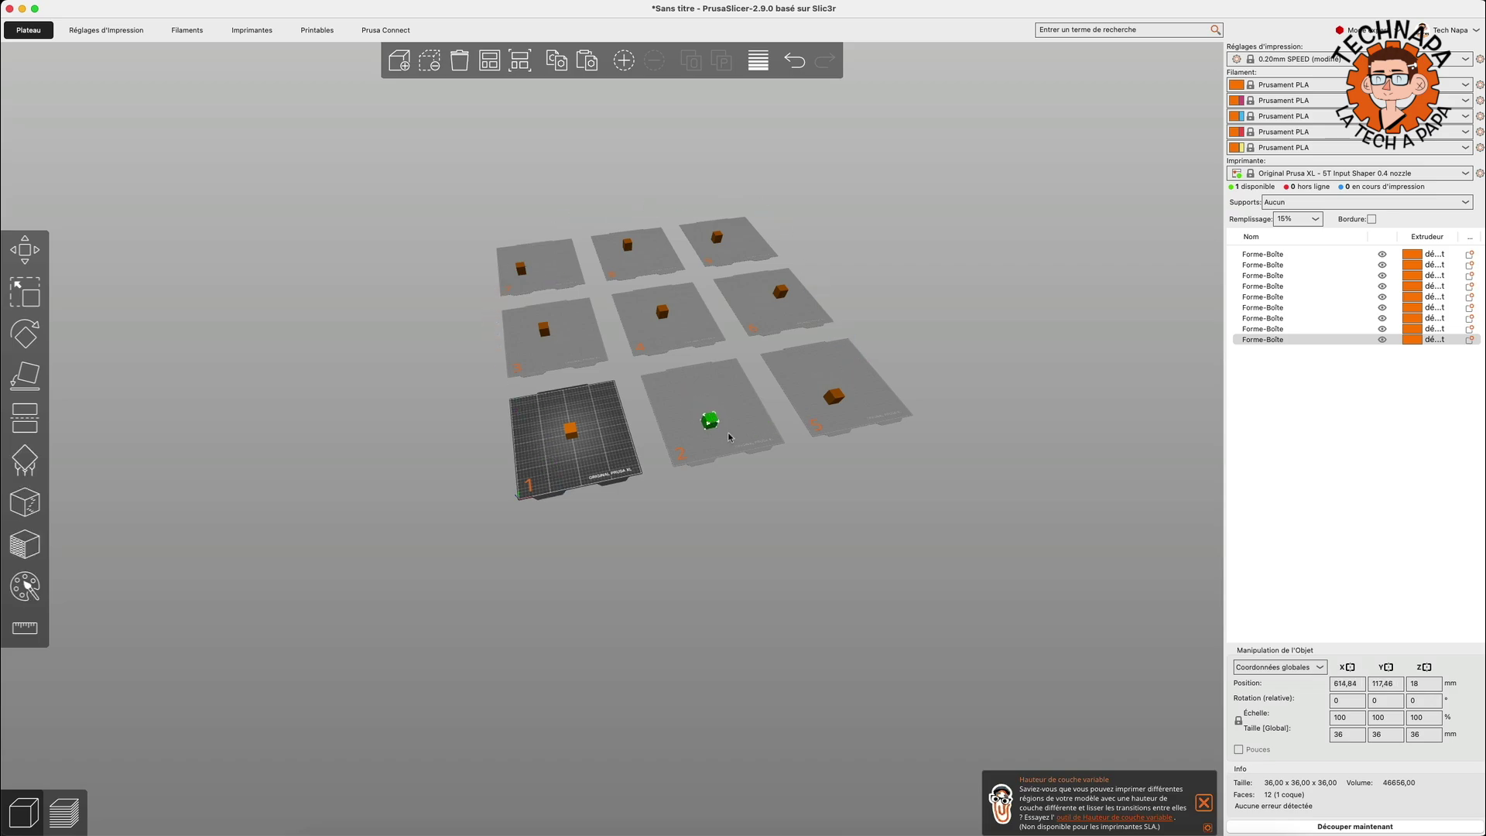
Switch the active bed back and forth between bed 2 and bed 1
{"action": "left_click", "coordinate": [728, 432]}
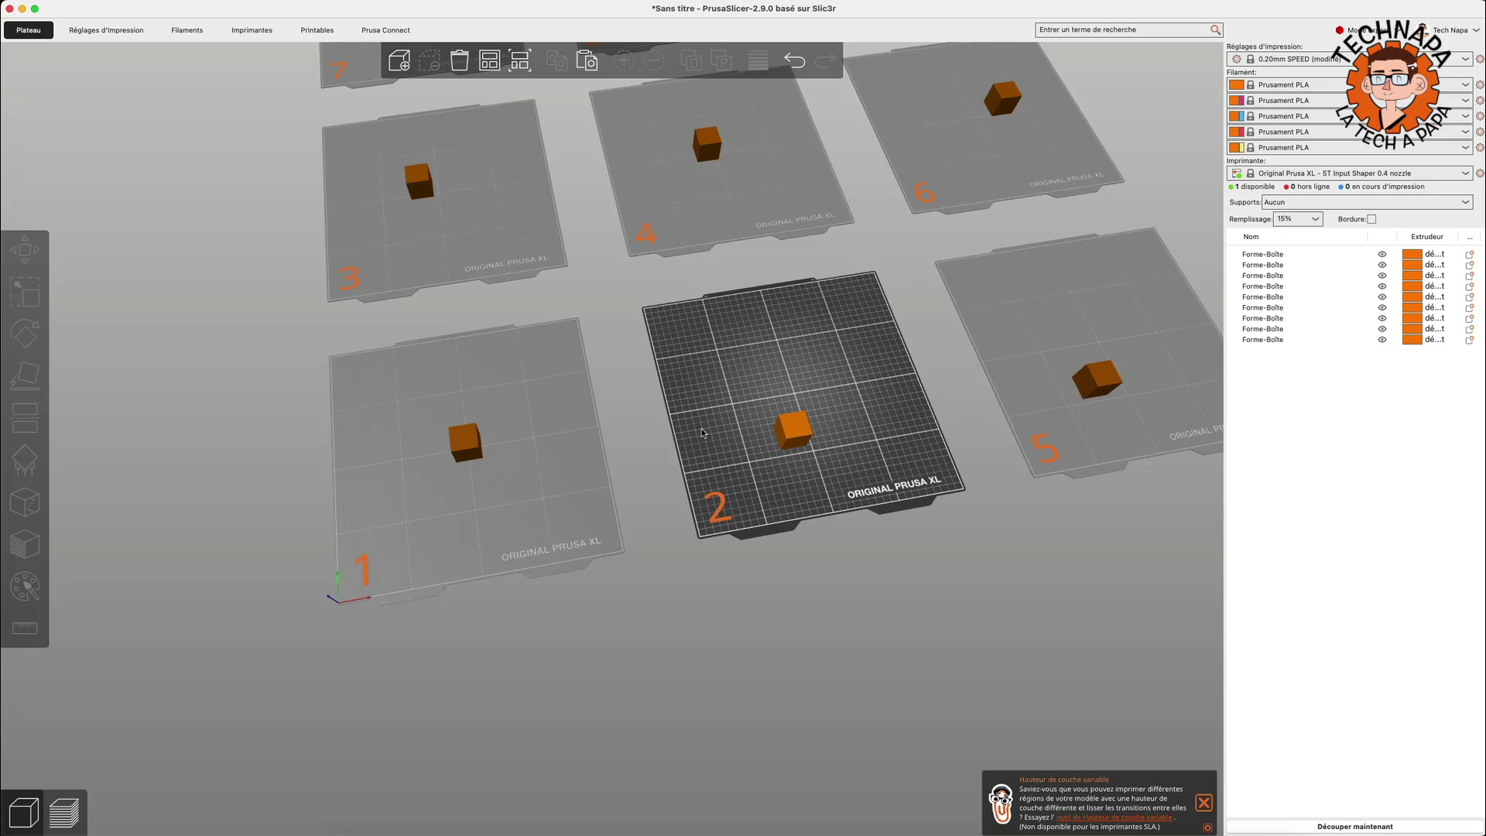
{"action": "left_click", "coordinate": [540, 412]}
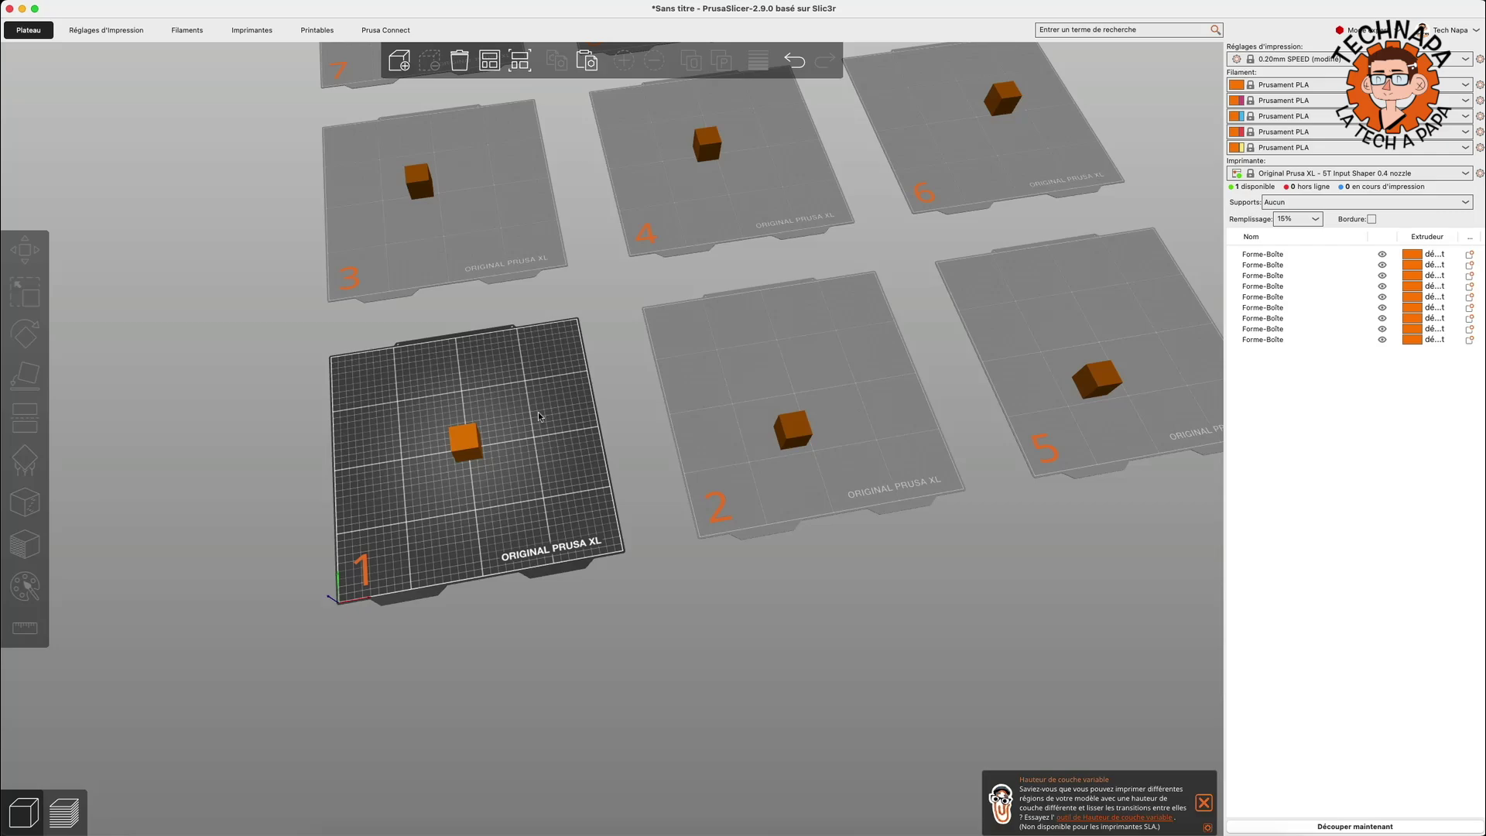
{"action": "left_click", "coordinate": [744, 362]}
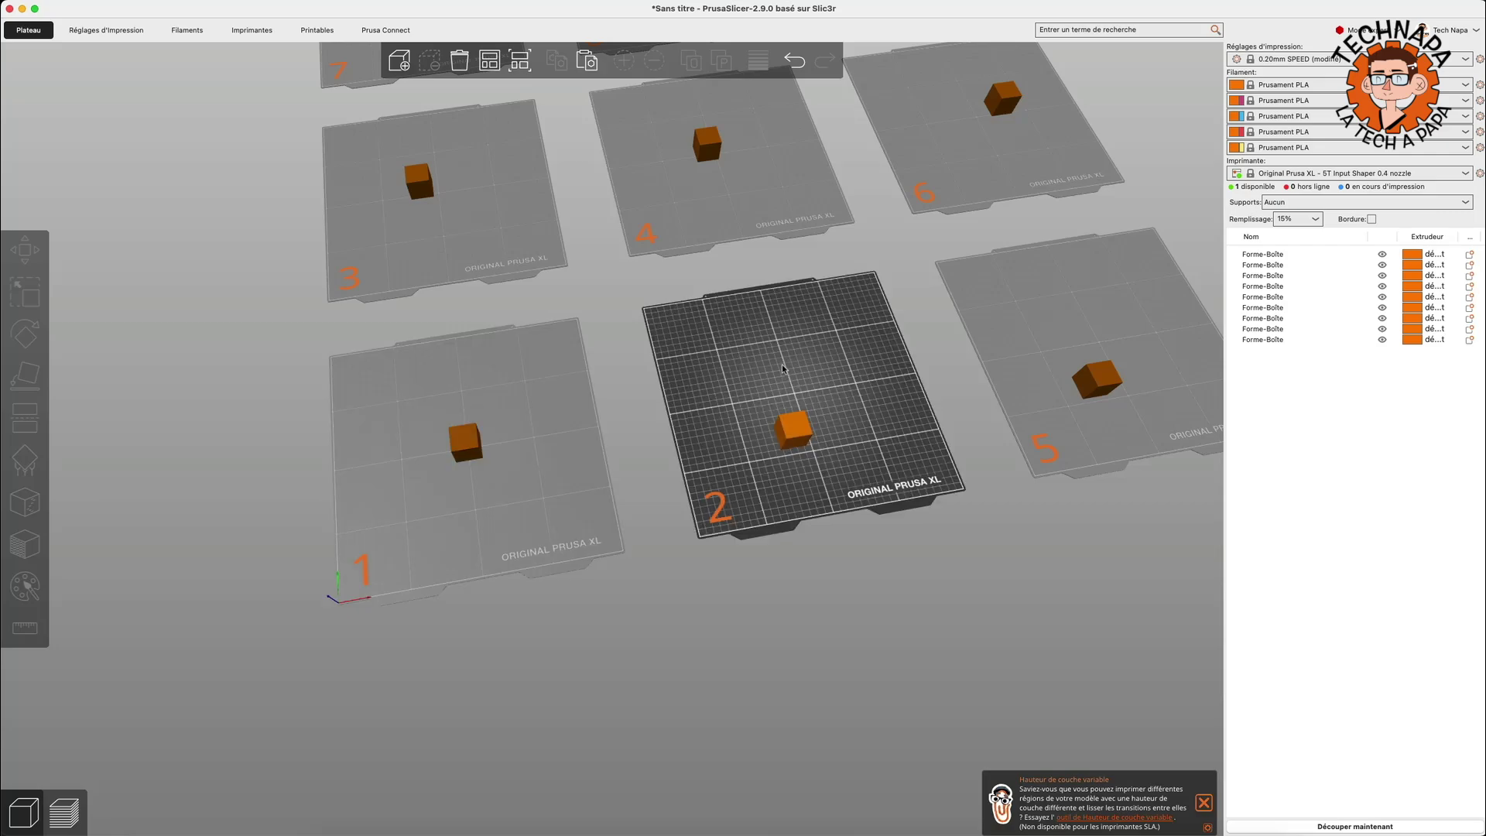
{"action": "left_click", "coordinate": [533, 376]}
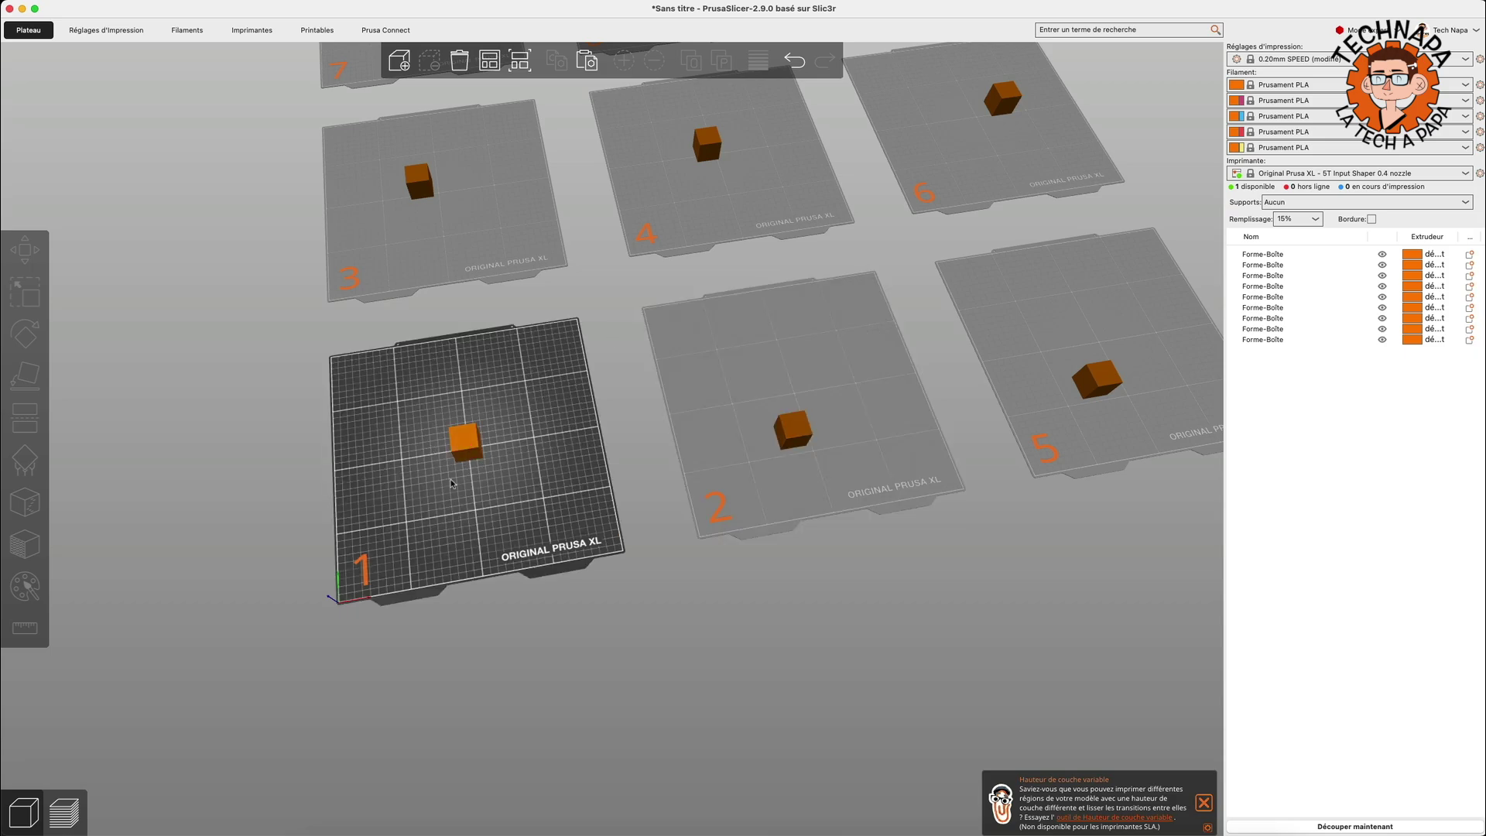
{"action": "left_click", "coordinate": [741, 356]}
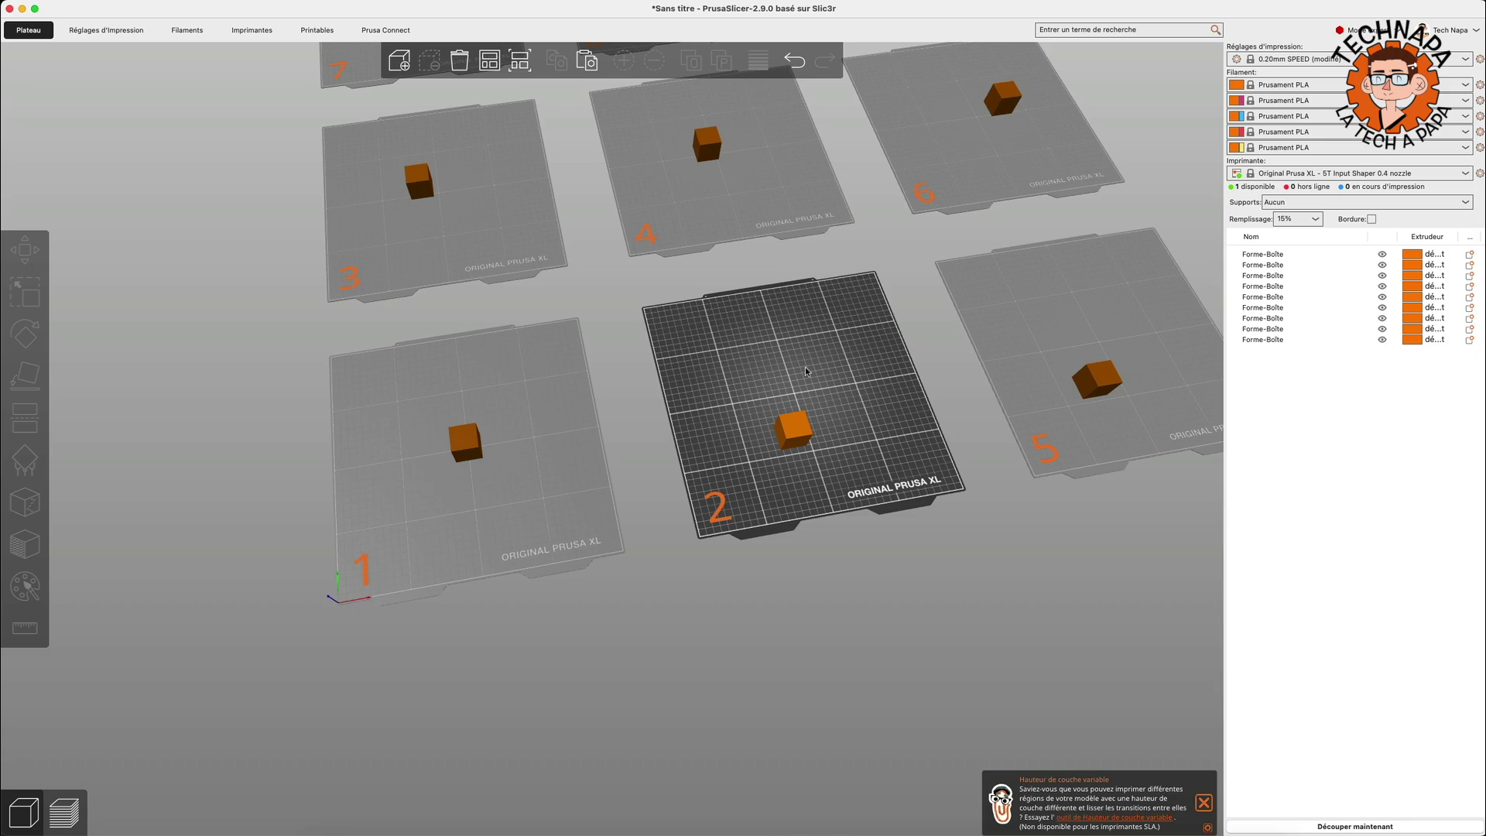
{"action": "left_click", "coordinate": [538, 390]}
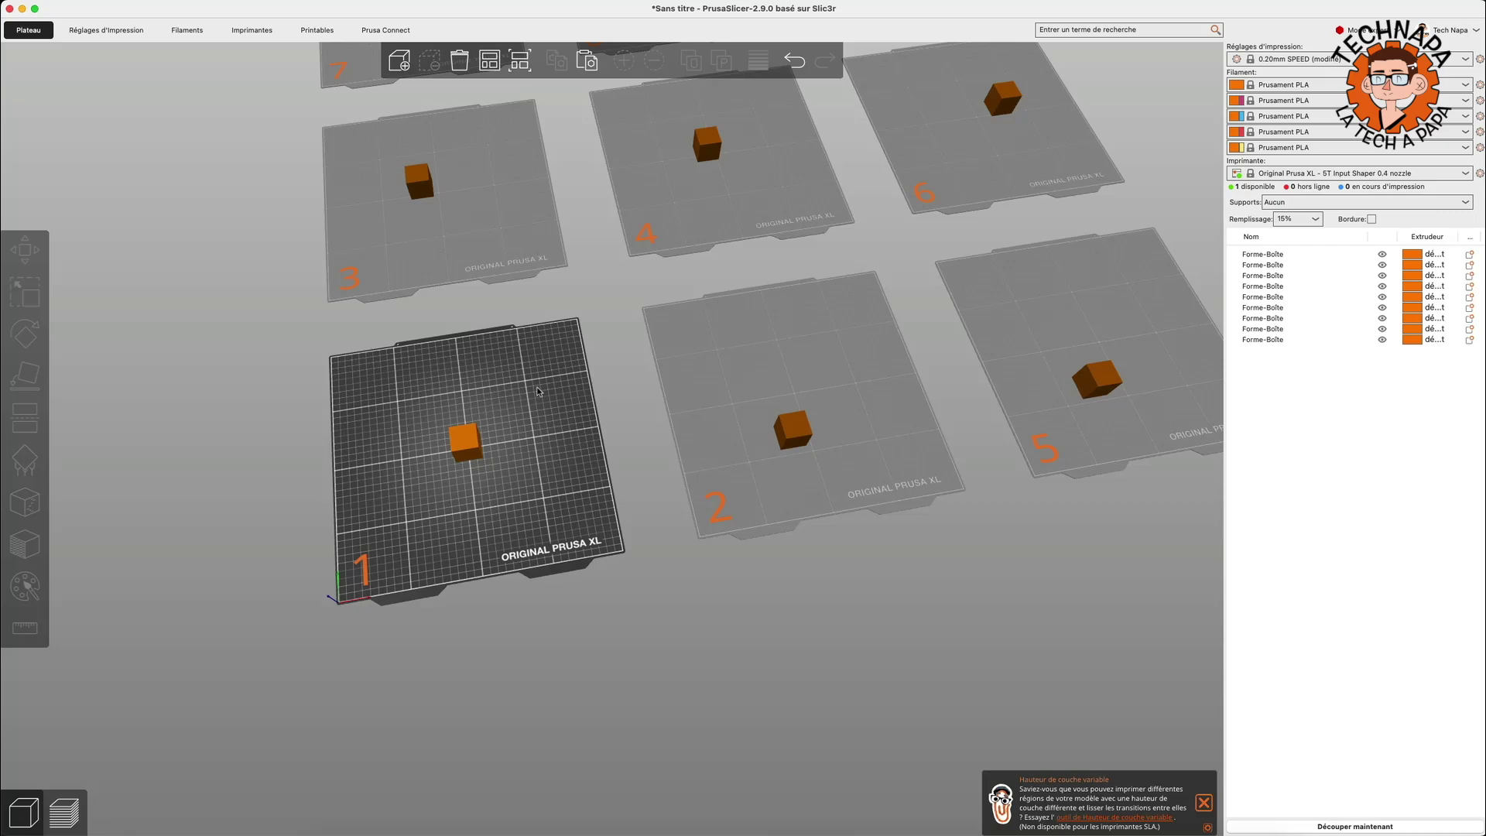
Activate beds 4, 3, 7, 9 and 5 one after another
{"action": "right_click_drag", "start_coordinate": [538, 390], "coordinate": [495, 423]}
{"action": "right_click", "coordinate": [495, 424]}
{"action": "left_click", "coordinate": [706, 499]}
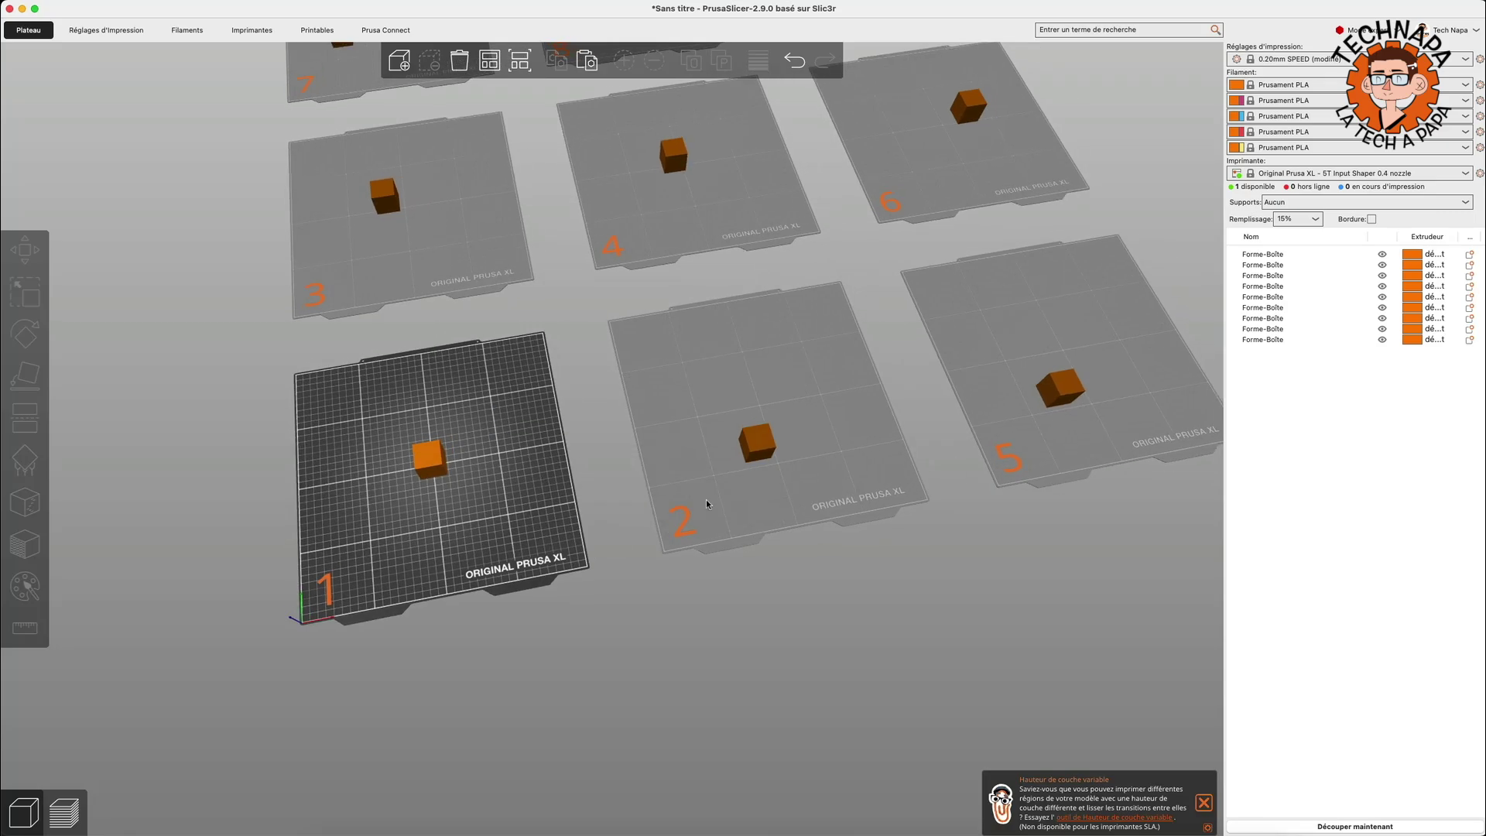
{"action": "right_click_drag", "start_coordinate": [706, 500], "coordinate": [727, 679]}
{"action": "scroll", "coordinate": [724, 565], "scroll_direction": "down", "scroll_amount": 3}
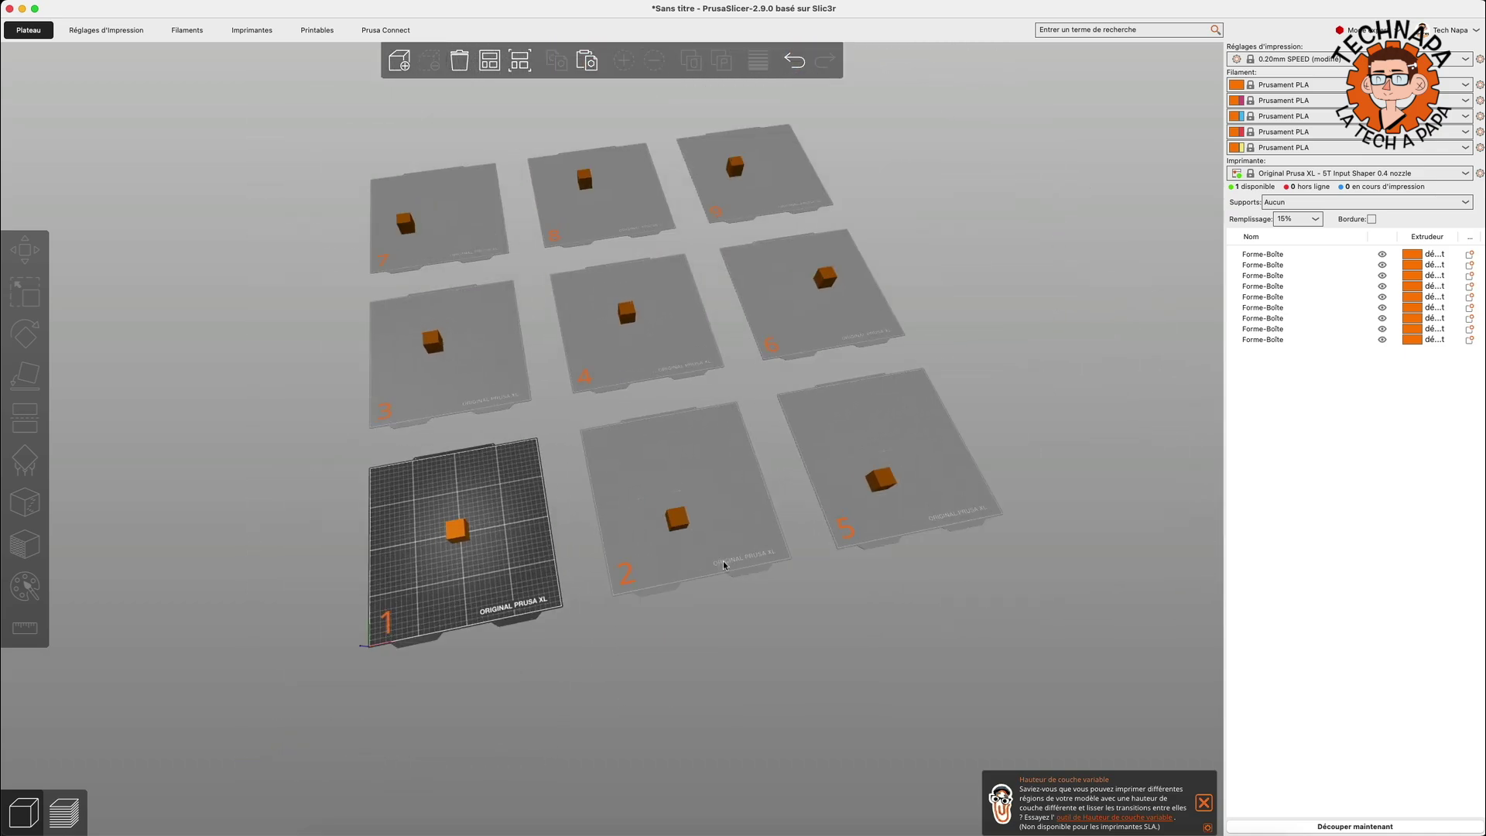
{"action": "left_click", "coordinate": [683, 319]}
{"action": "left_click", "coordinate": [503, 311]}
{"action": "left_click", "coordinate": [508, 218]}
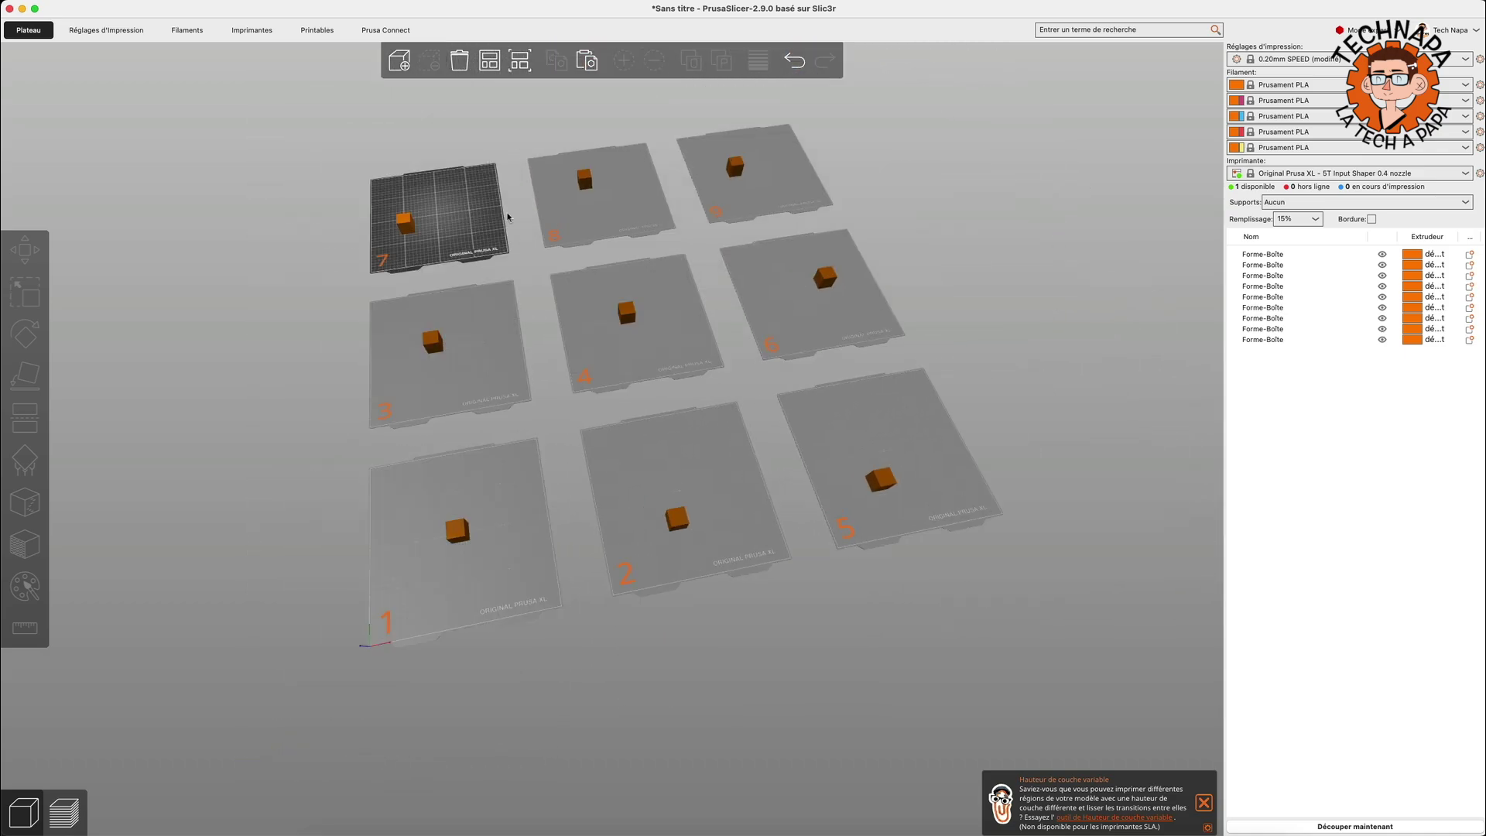
{"action": "left_click", "coordinate": [751, 181]}
{"action": "left_click", "coordinate": [882, 472]}
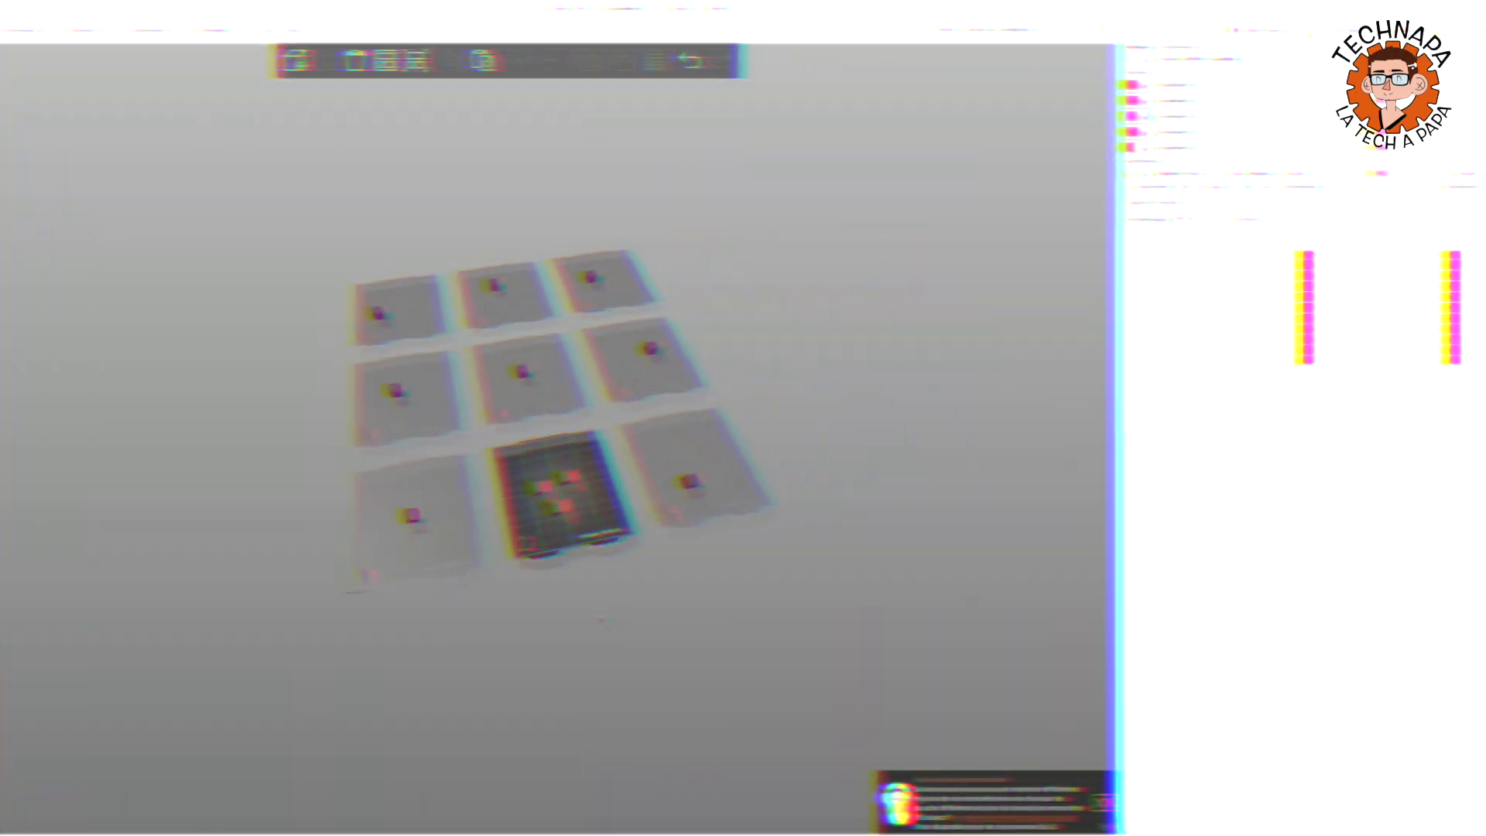
Try the automatic arrangement of all boxes across the beds, and undo it
{"action": "left_click_drag", "start_coordinate": [601, 614], "coordinate": [581, 392]}
{"action": "scroll", "coordinate": [581, 399], "scroll_direction": "up", "scroll_amount": 5}
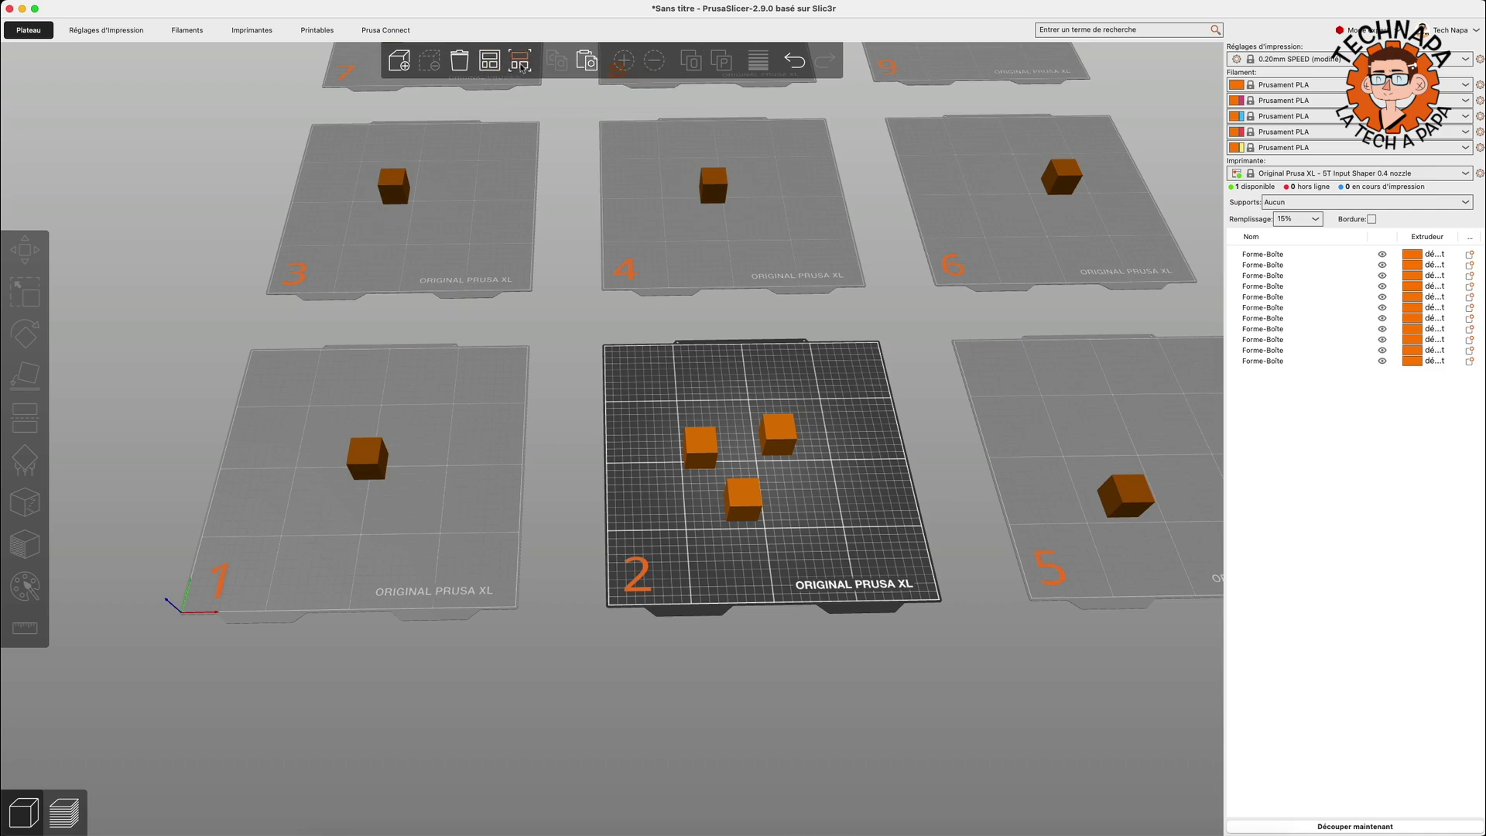
{"action": "scroll", "coordinate": [892, 509], "scroll_direction": "down", "scroll_amount": 3}
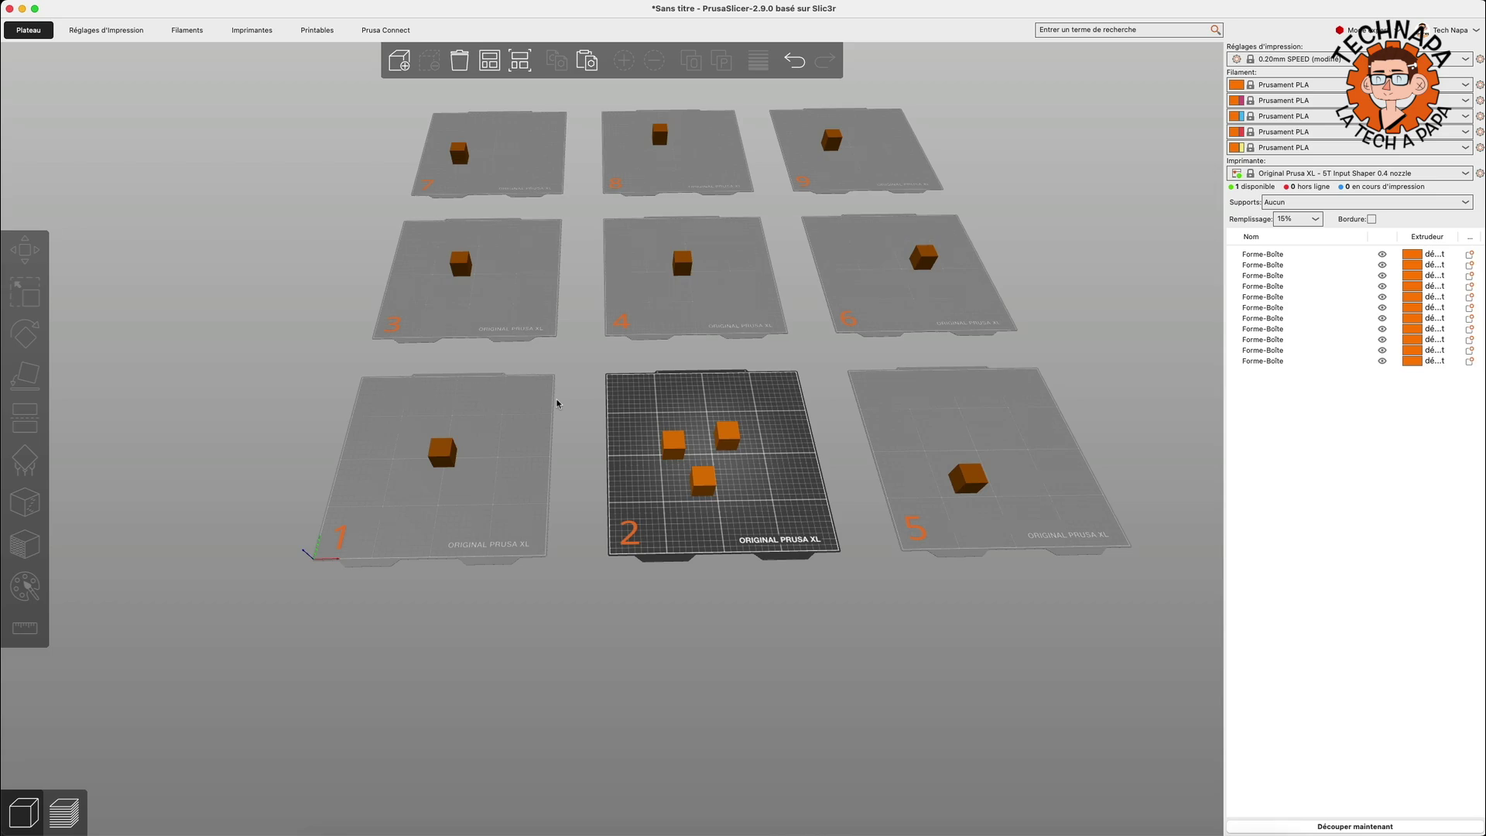
{"action": "left_click", "coordinate": [491, 61]}
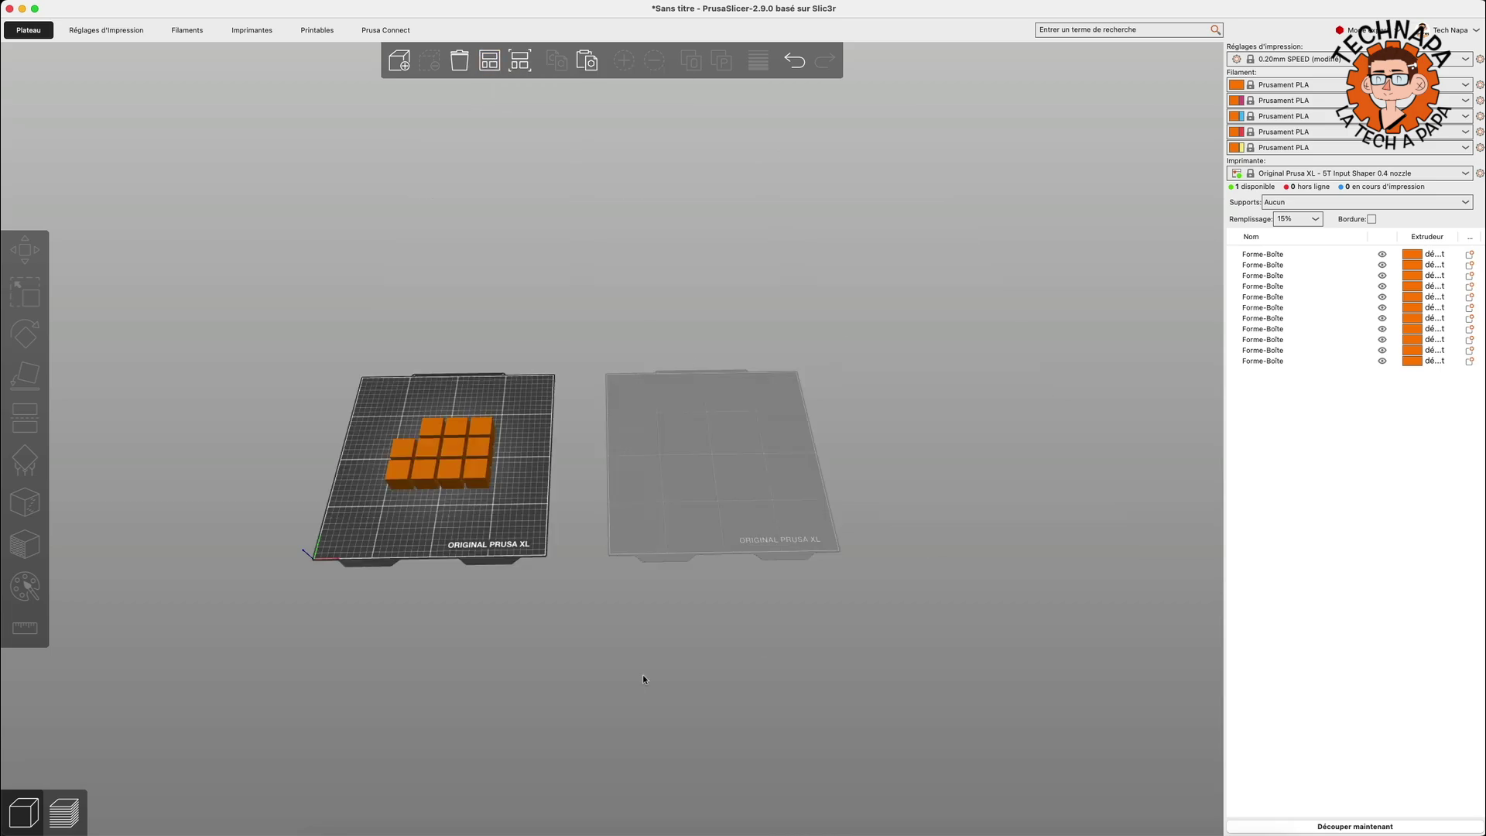
{"action": "left_click_drag", "start_coordinate": [509, 647], "coordinate": [564, 626]}
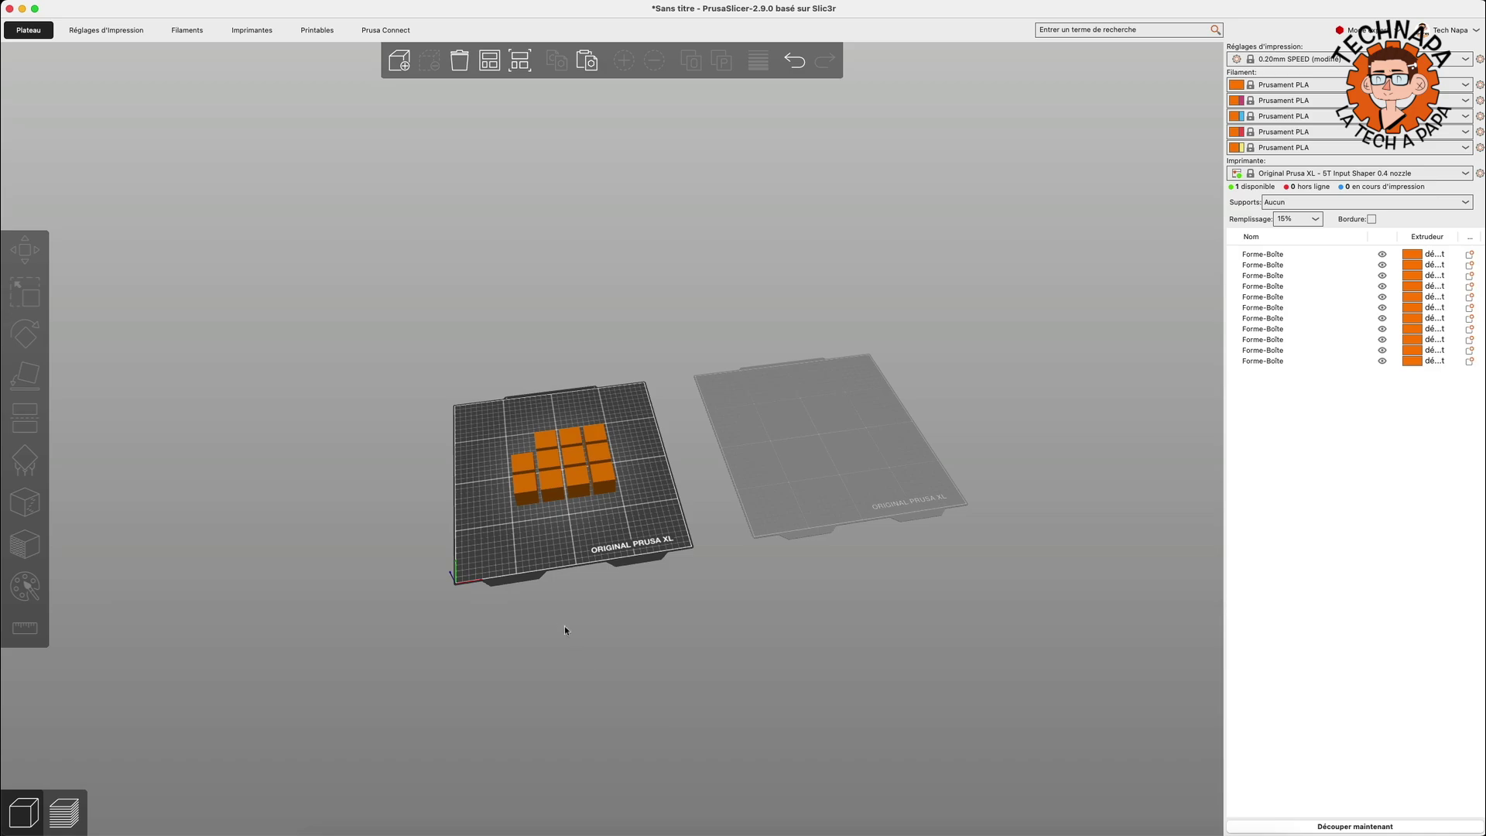
{"action": "key", "text": "super+z"}
{"action": "left_click_drag", "start_coordinate": [912, 644], "coordinate": [774, 603]}
Arrange only the objects on bed 2, and do the same separately for bed 5
{"action": "left_click", "coordinate": [756, 475]}
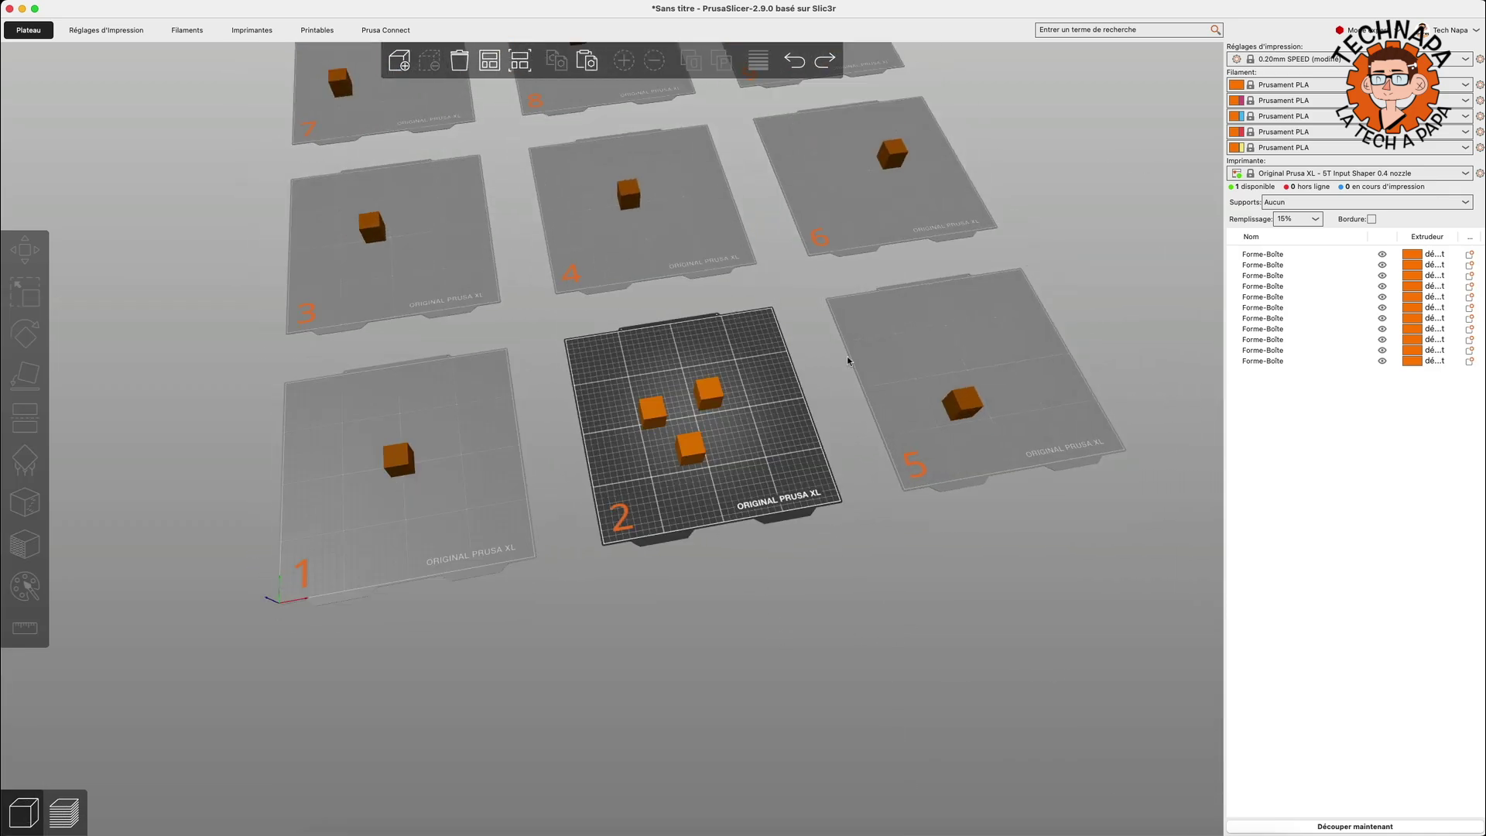
{"action": "left_click", "coordinate": [521, 64]}
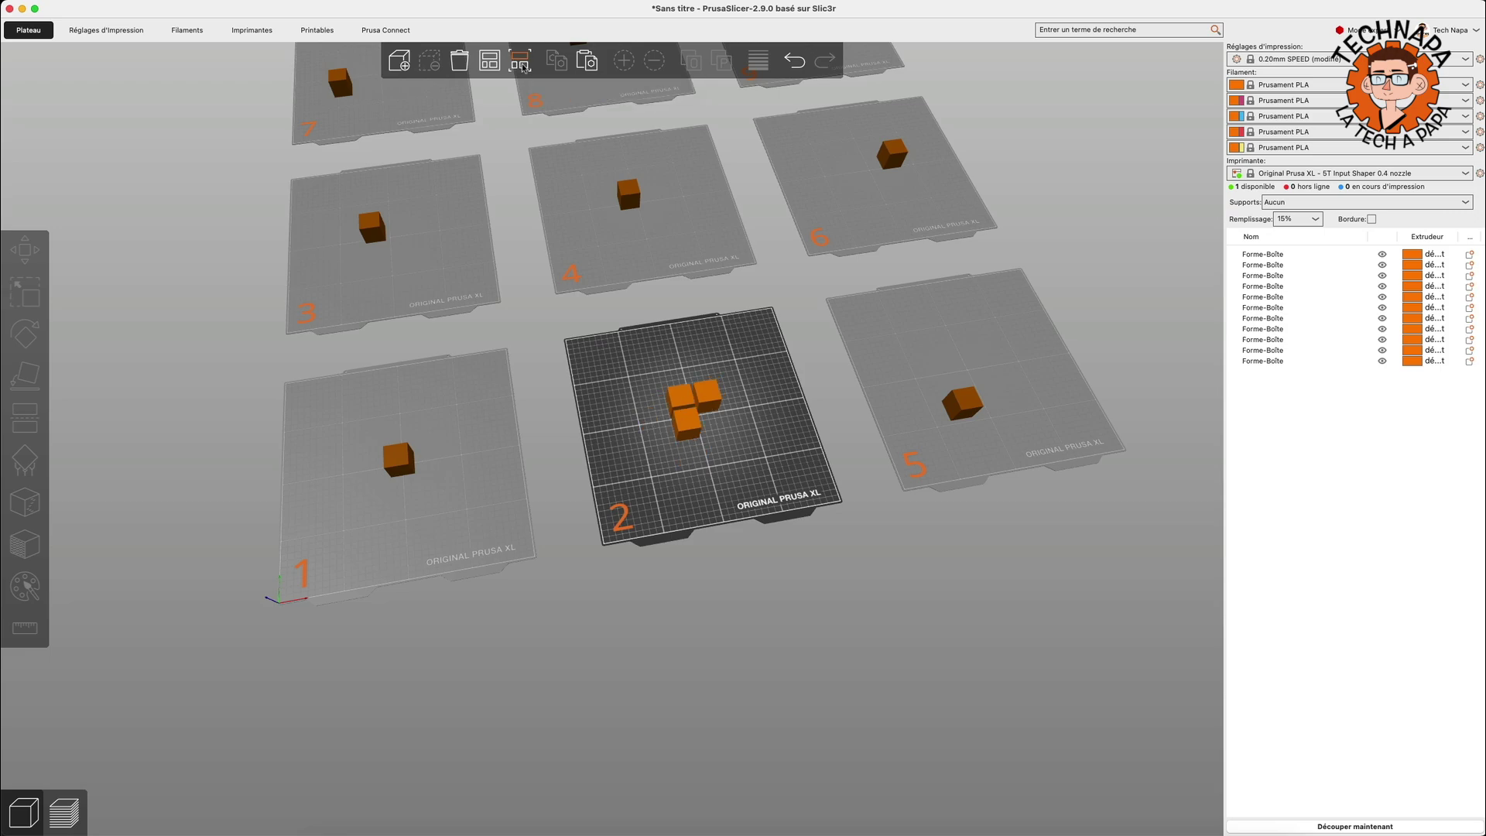
{"action": "left_click", "coordinate": [922, 338]}
{"action": "left_click", "coordinate": [521, 64]}
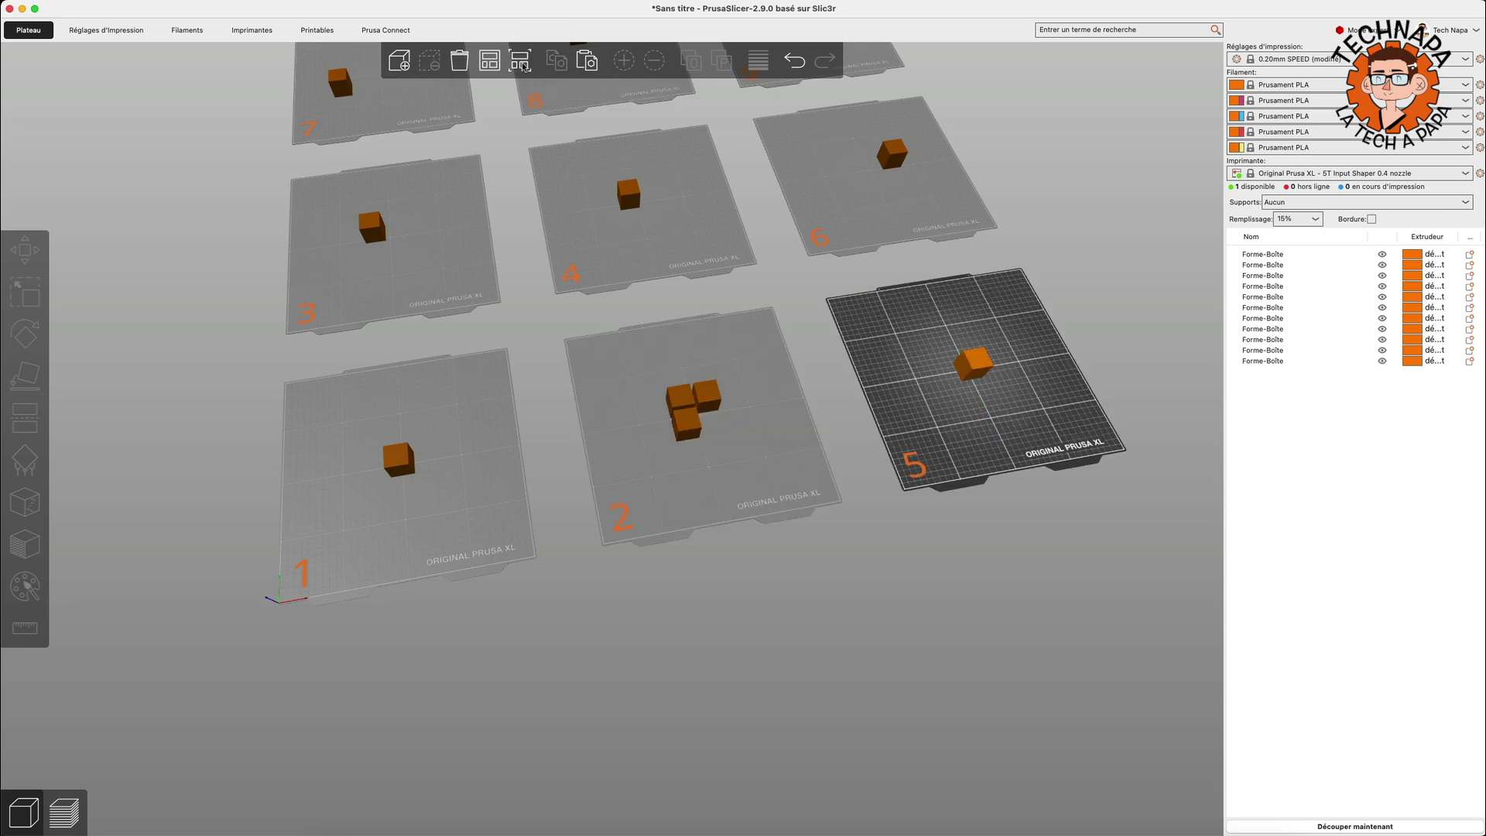
Slice bed 5 and display its layer preview
{"action": "middle_click_drag", "start_coordinate": [887, 730], "coordinate": [870, 691]}
{"action": "left_click_drag", "start_coordinate": [870, 692], "coordinate": [868, 660]}
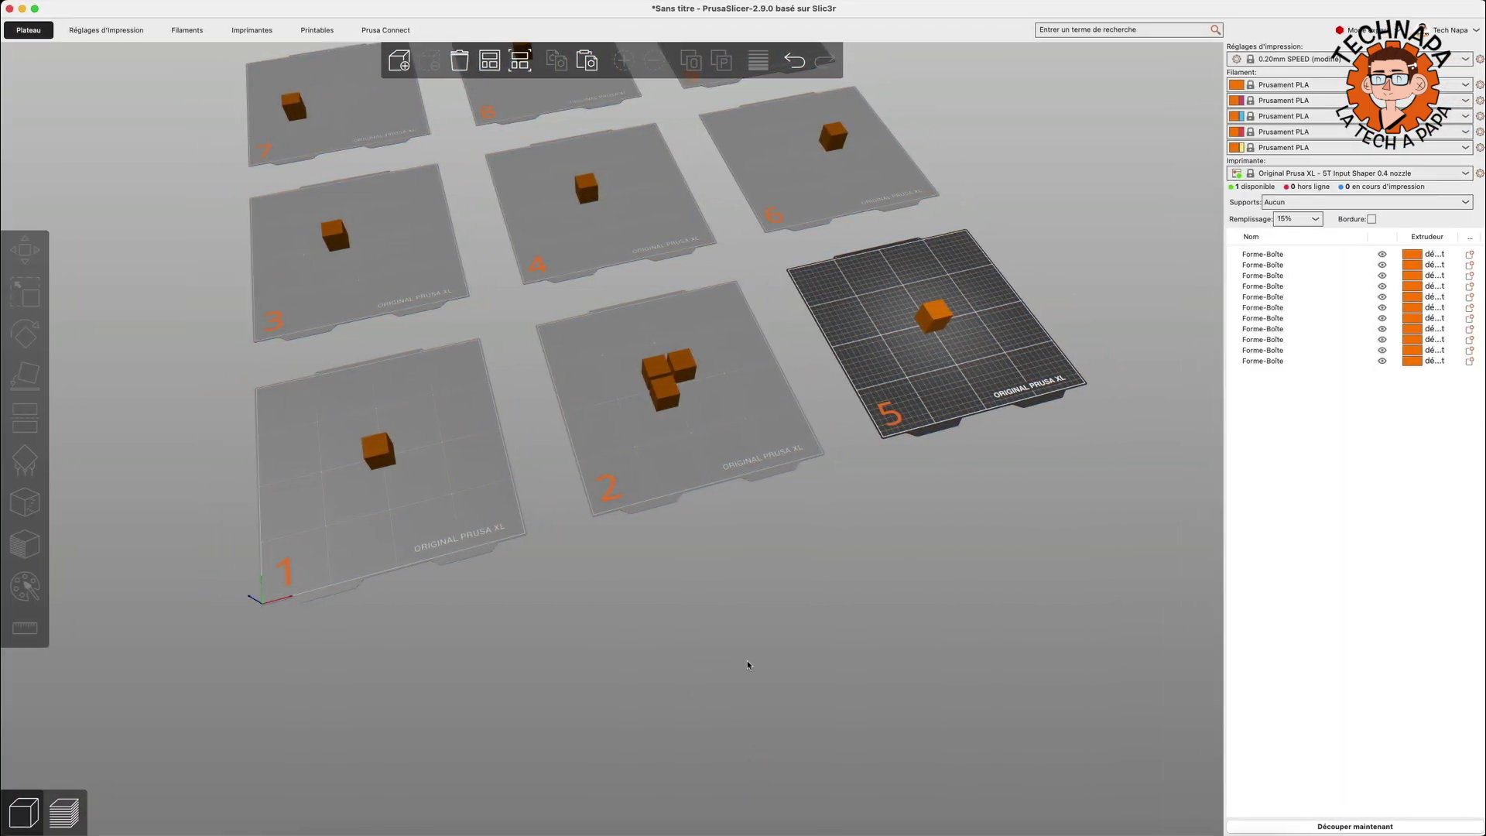
{"action": "left_click", "coordinate": [75, 810]}
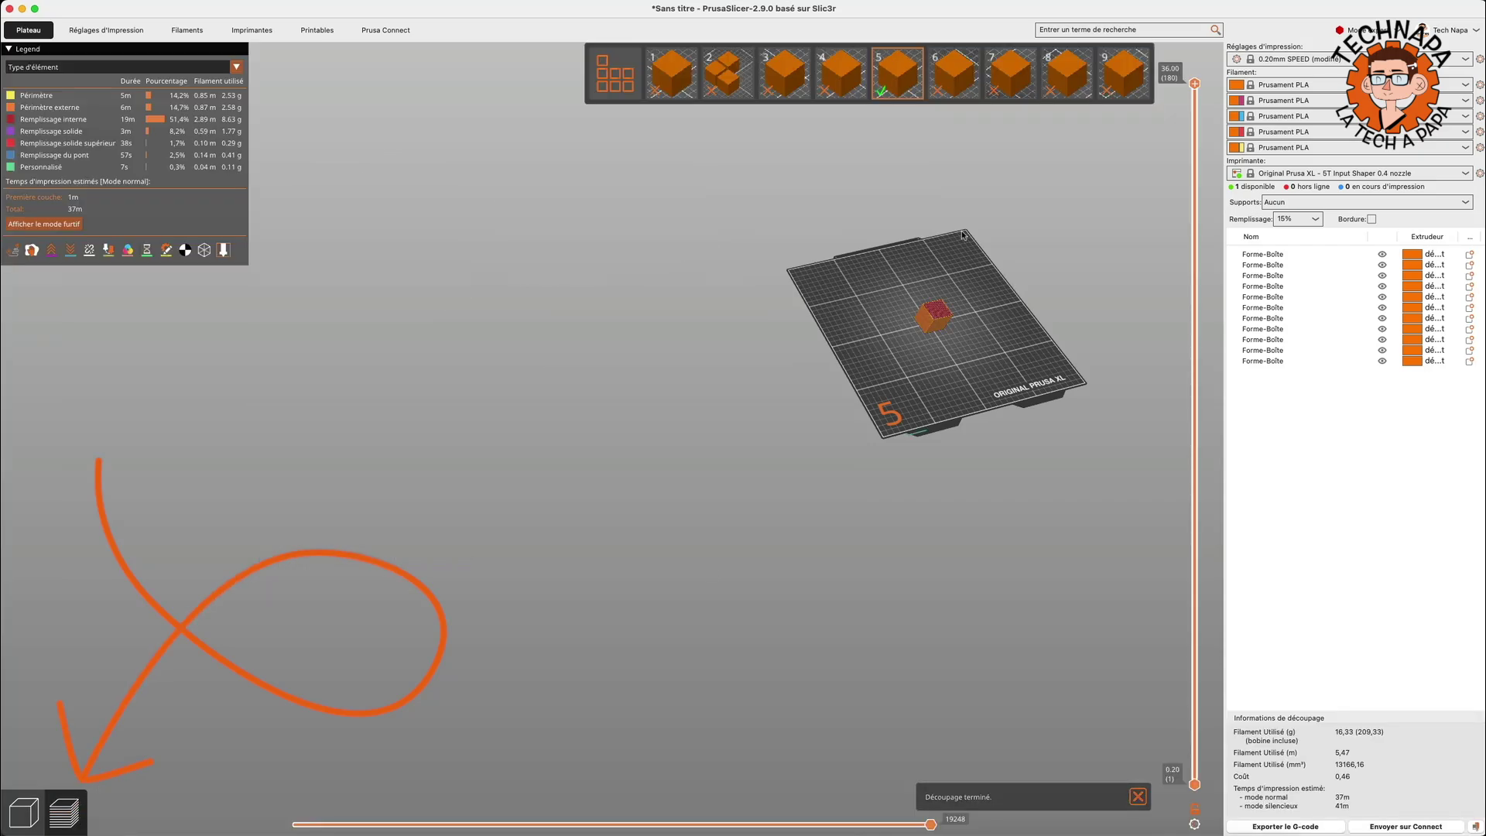
{"action": "left_click_drag", "start_coordinate": [891, 480], "coordinate": [774, 271]}
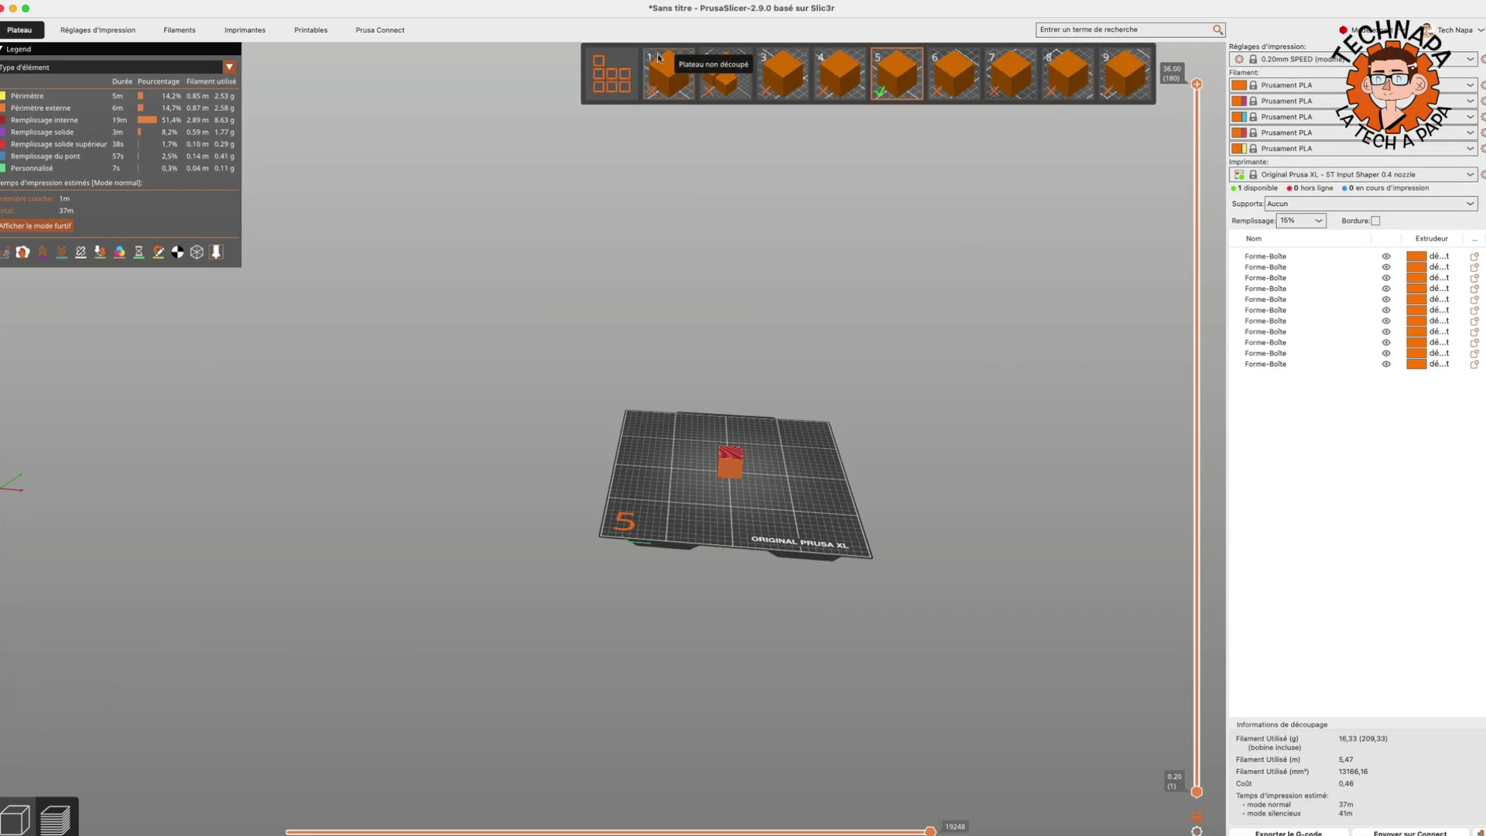
Slice beds 2, 3 and 4 one after another in the preview
{"action": "left_click", "coordinate": [721, 72]}
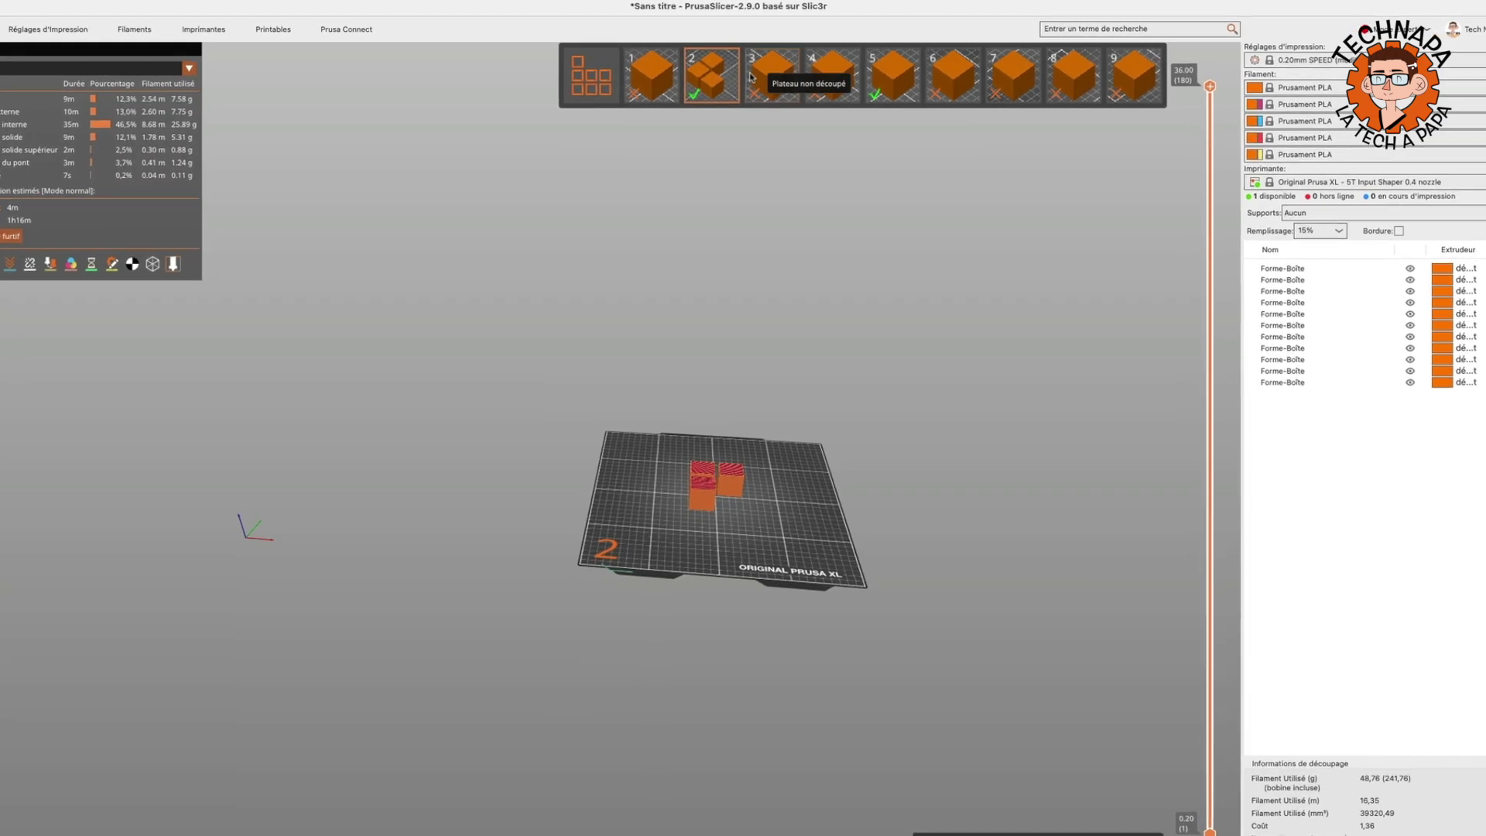
{"action": "left_click", "coordinate": [763, 89]}
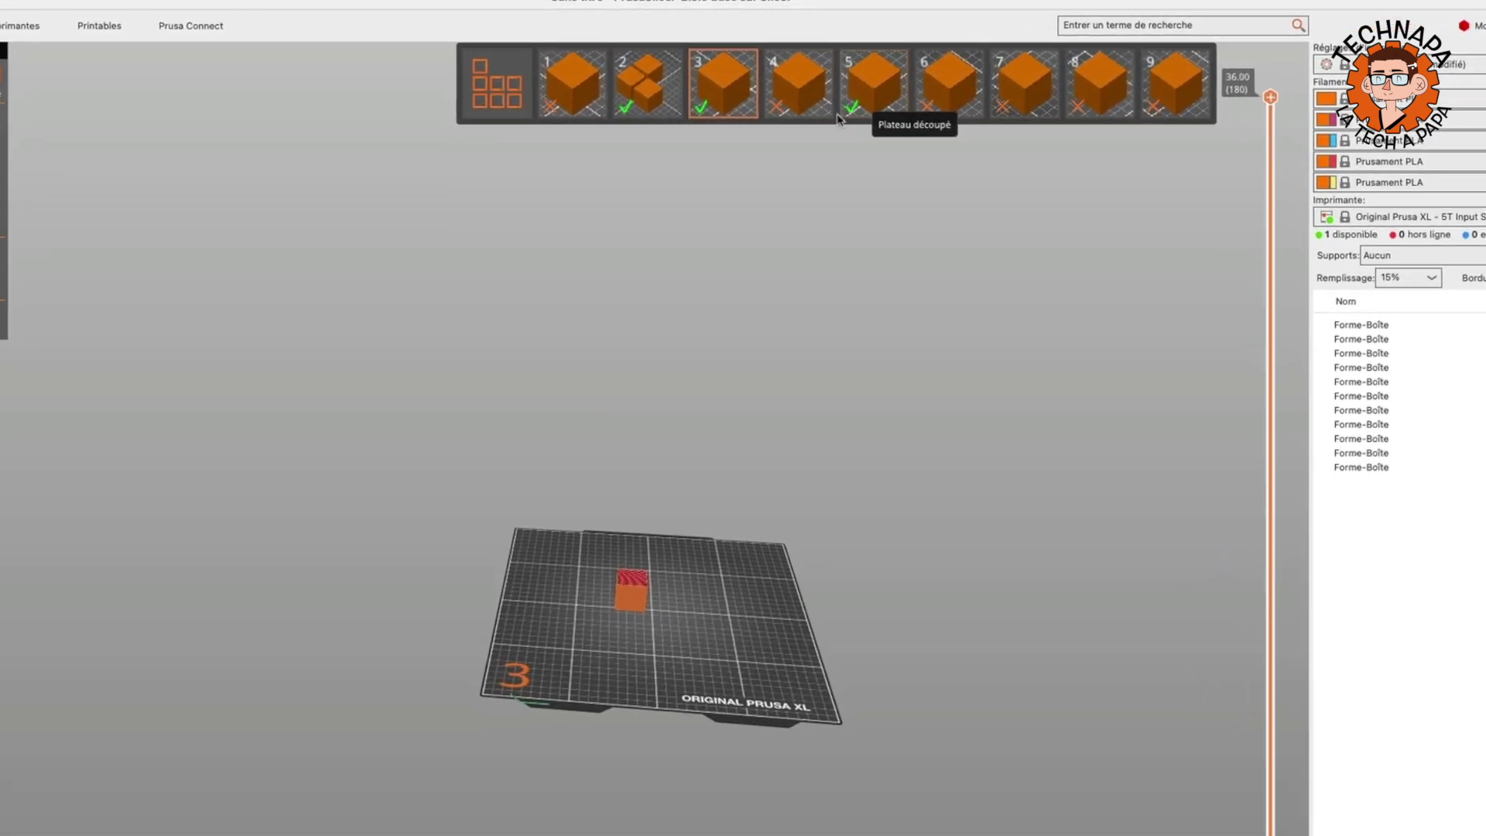
{"action": "left_click", "coordinate": [809, 77]}
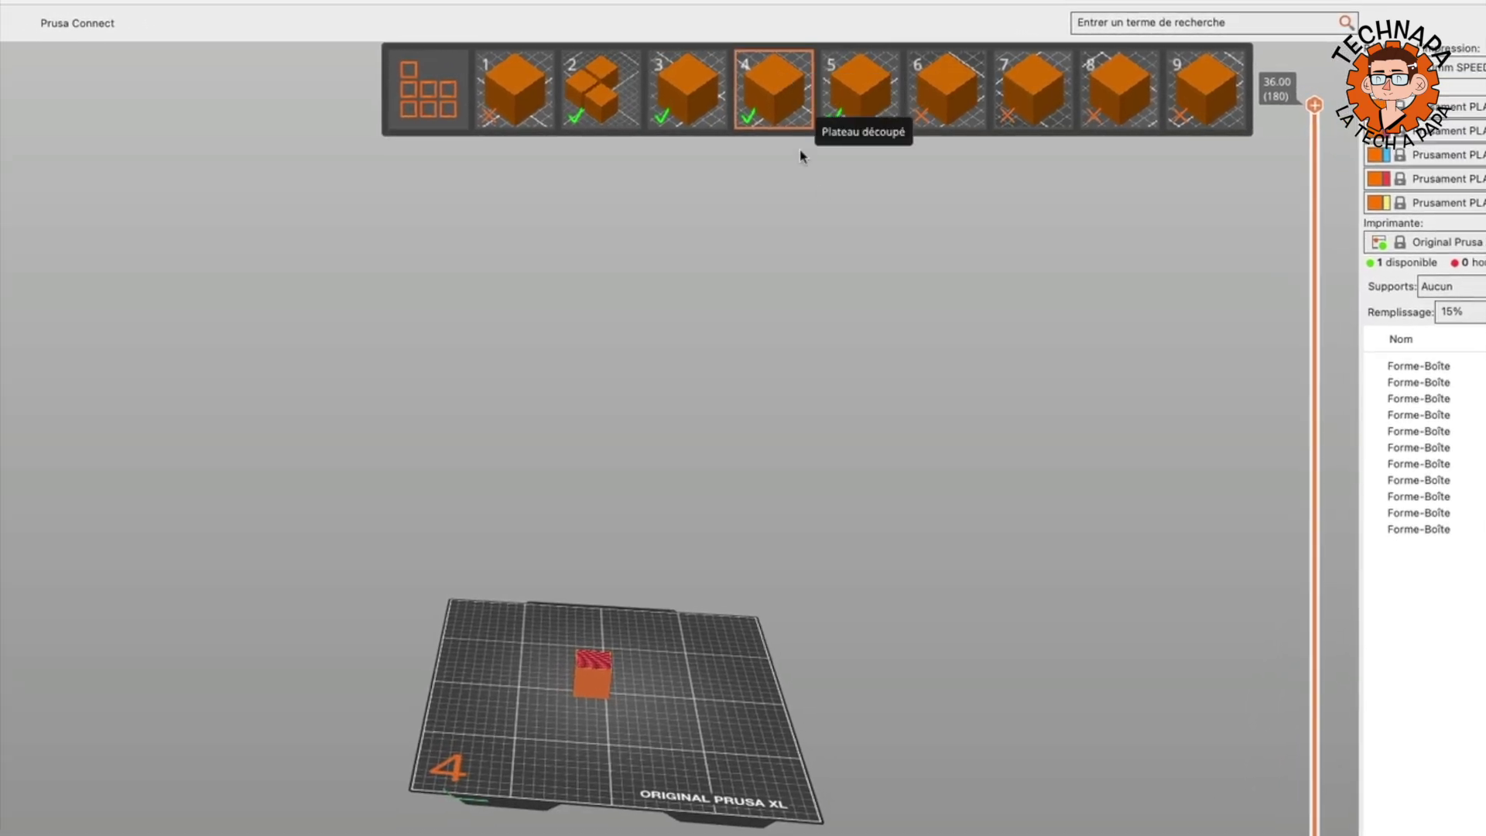
{"action": "left_click_drag", "start_coordinate": [800, 149], "coordinate": [893, 488]}
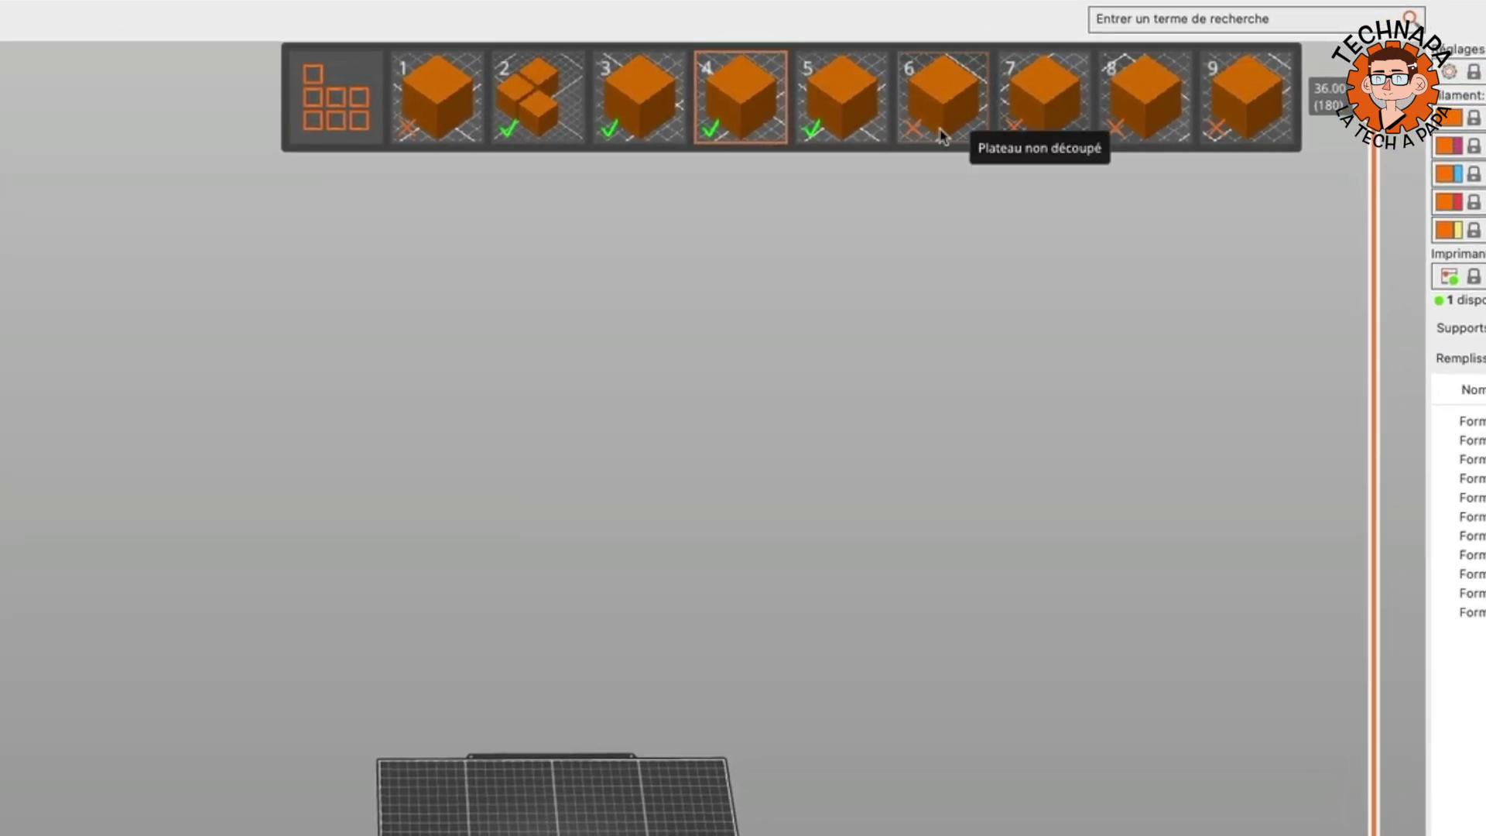
Slice beds 6, 7, 8, 9 and 1 one after another, and run the slicing of all beds together
{"action": "left_click", "coordinate": [943, 97]}
{"action": "left_click", "coordinate": [1039, 97]}
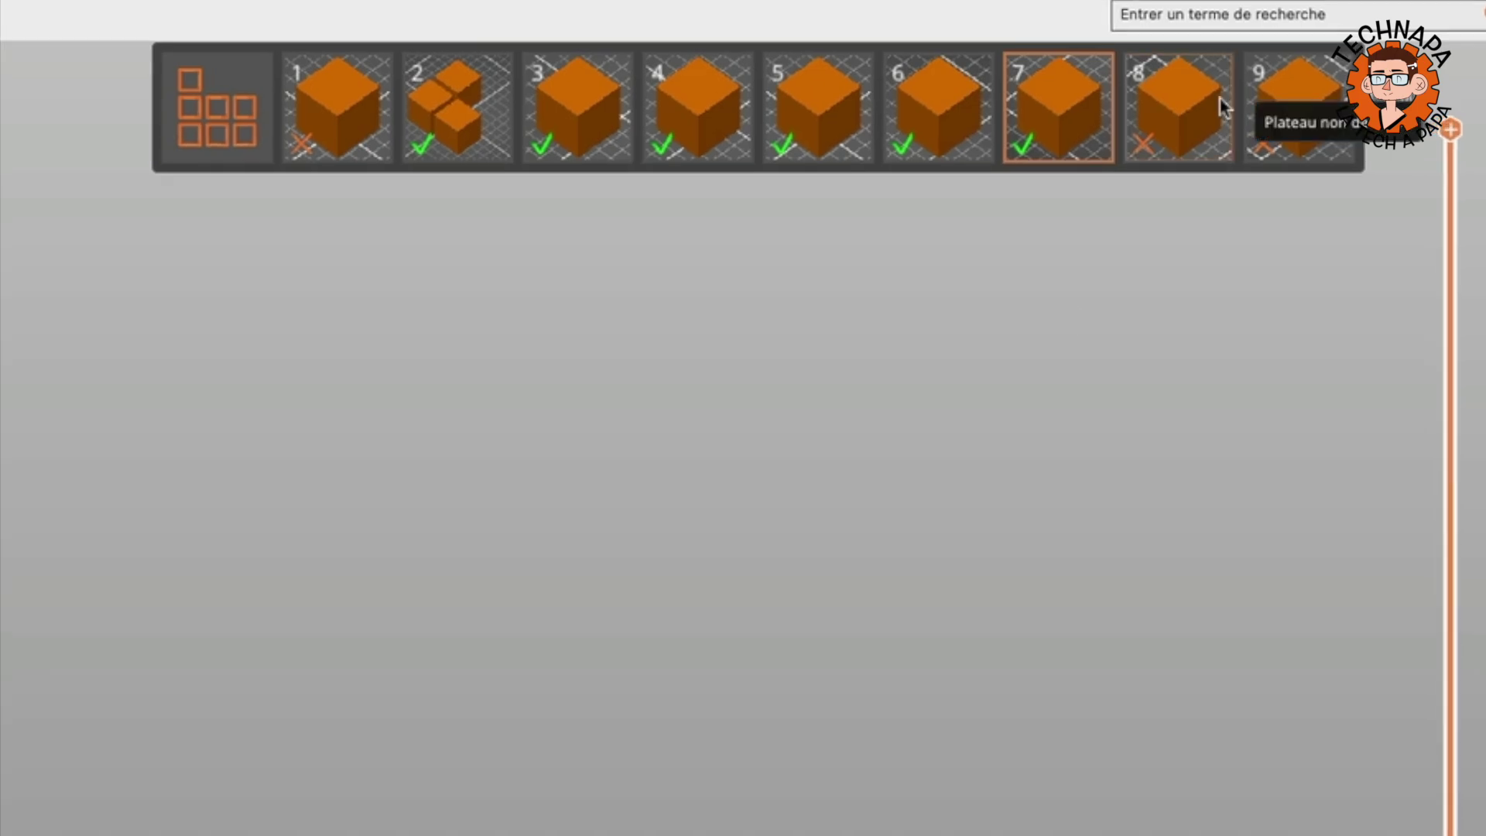
{"action": "left_click", "coordinate": [1155, 106]}
{"action": "left_click", "coordinate": [1309, 114]}
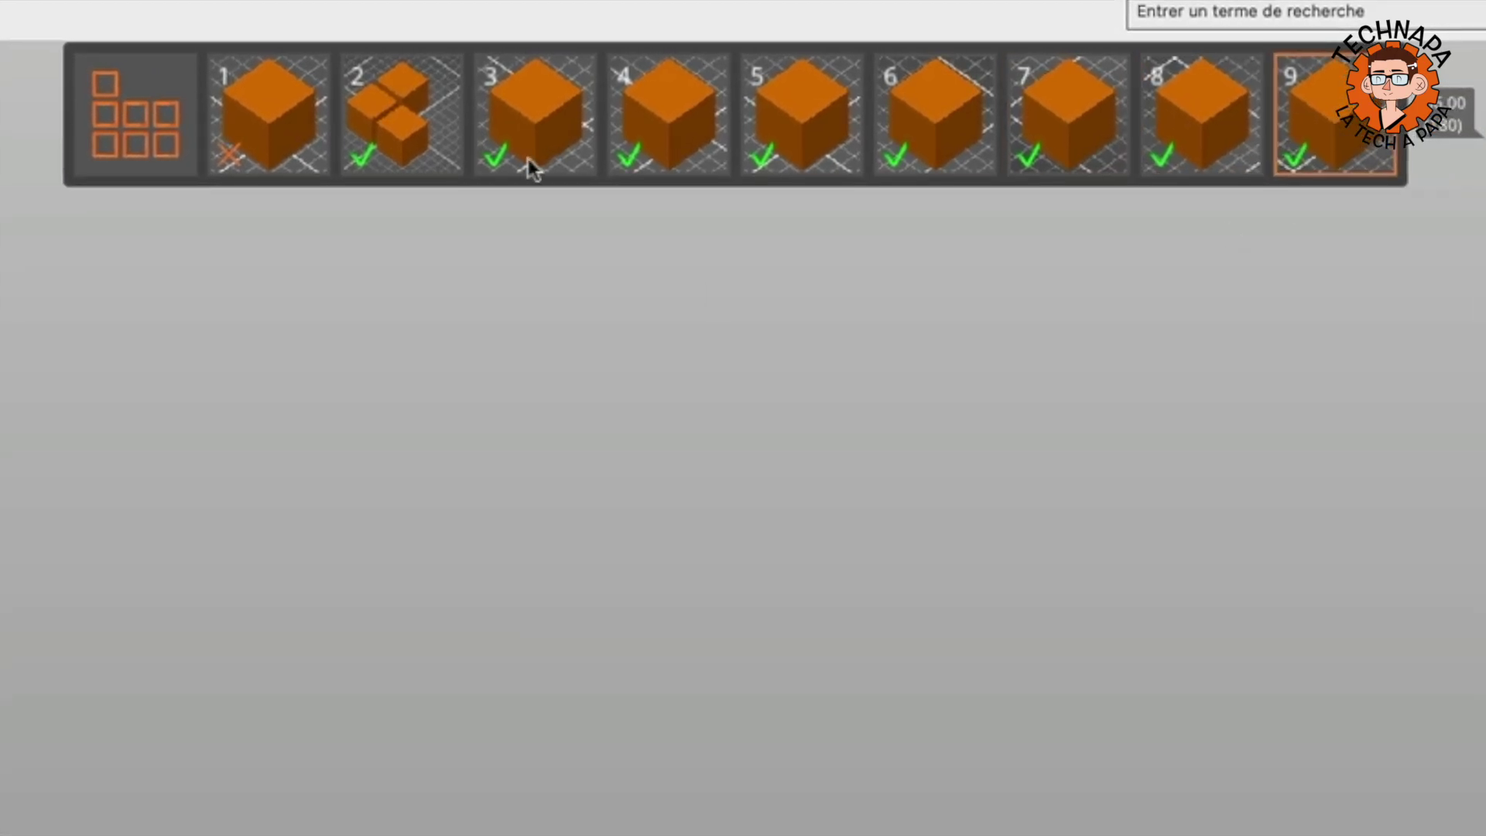
{"action": "left_click", "coordinate": [263, 137]}
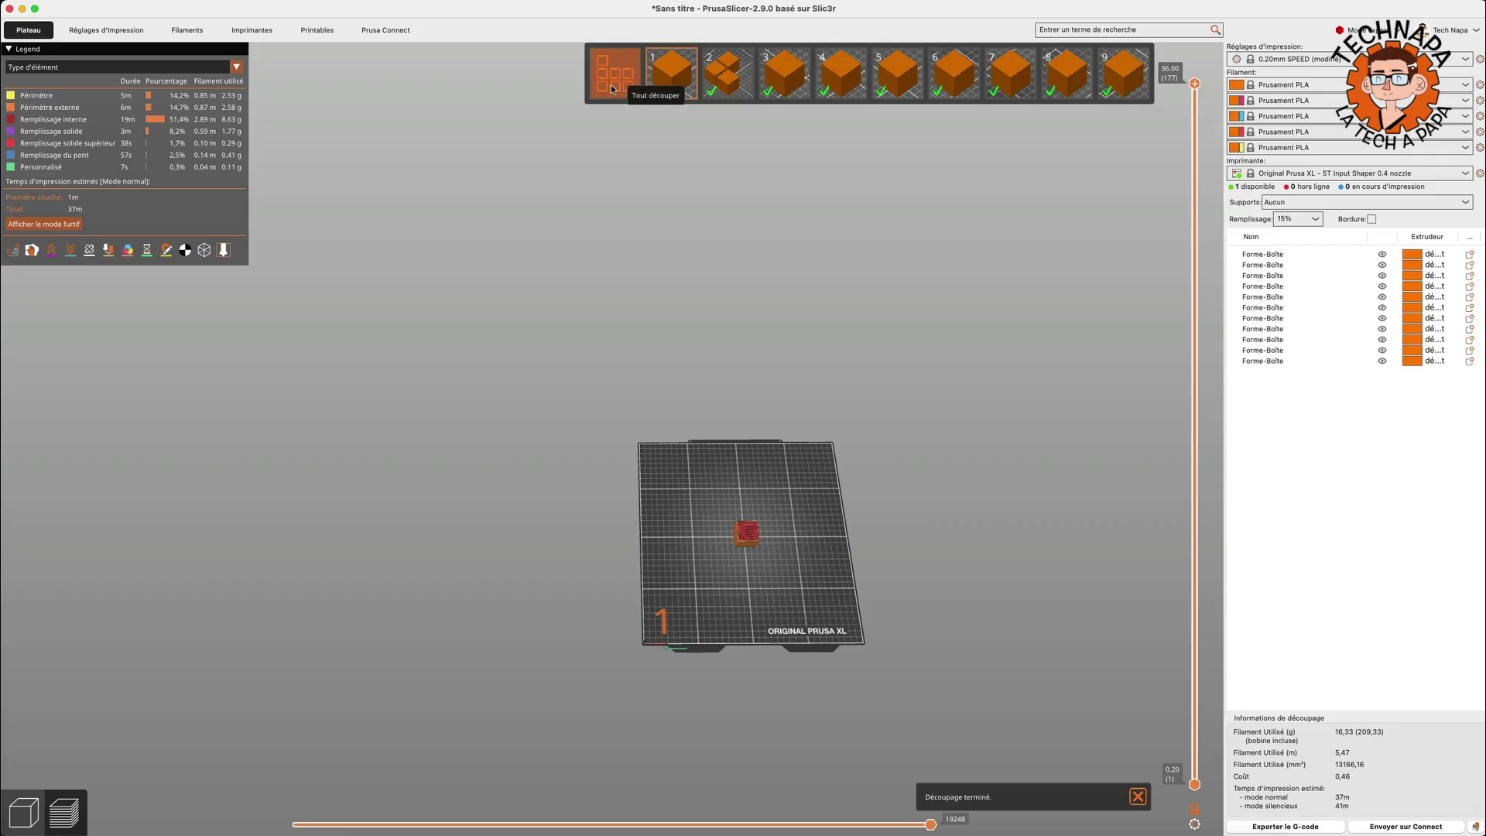
{"action": "left_click", "coordinate": [612, 89]}
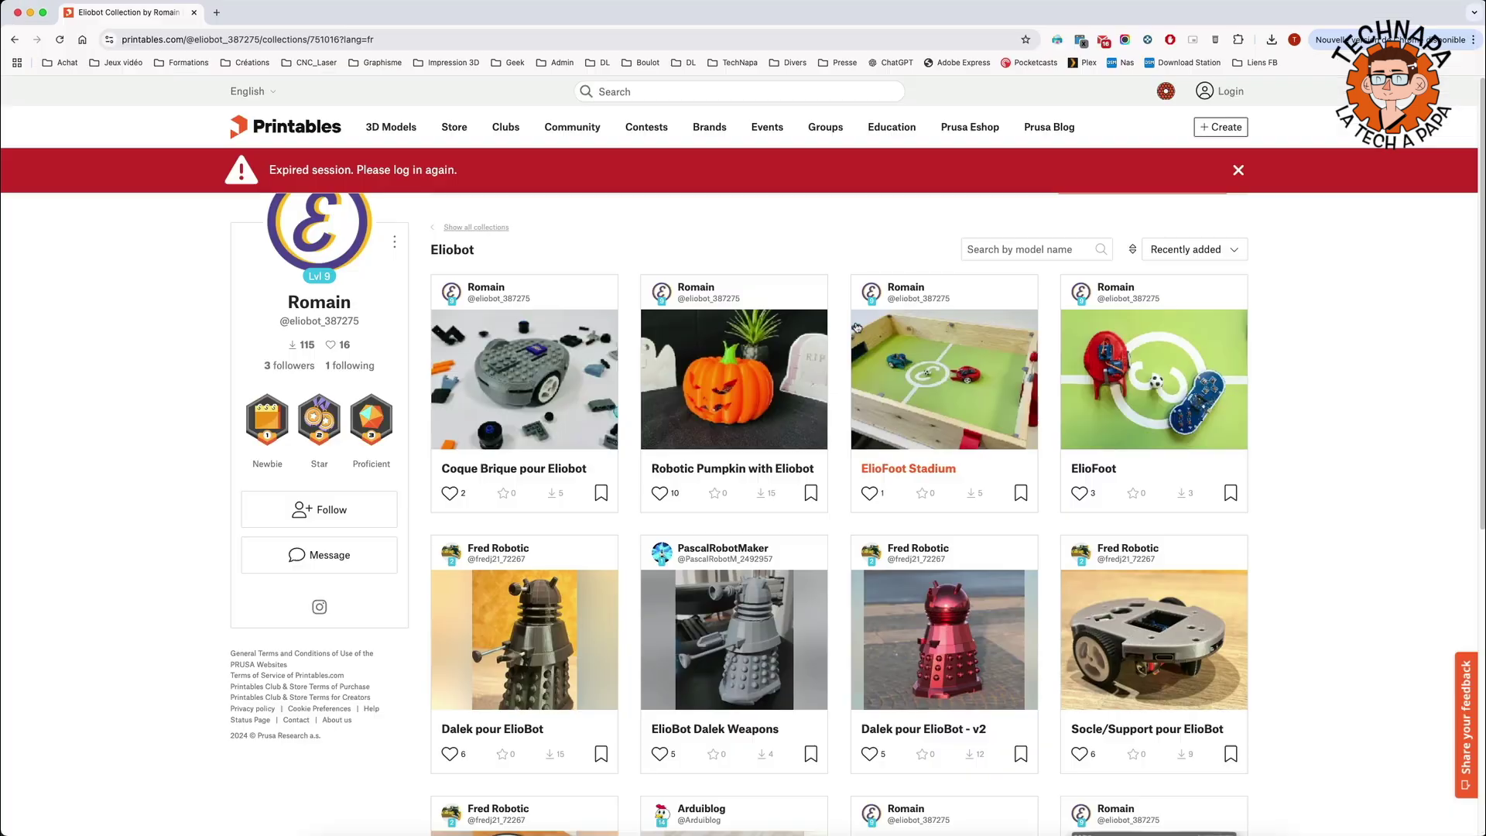
In the browser's Eliobot collection on Printables, dismiss the session notice and open the model "Dalek pour ElioBot - v2"
{"action": "scroll", "coordinate": [1275, 415], "scroll_direction": "down", "scroll_amount": 5}
{"action": "scroll", "coordinate": [1282, 387], "scroll_direction": "up", "scroll_amount": 5}
{"action": "left_click", "coordinate": [1239, 174]}
{"action": "scroll", "coordinate": [1084, 423], "scroll_direction": "down", "scroll_amount": 5}
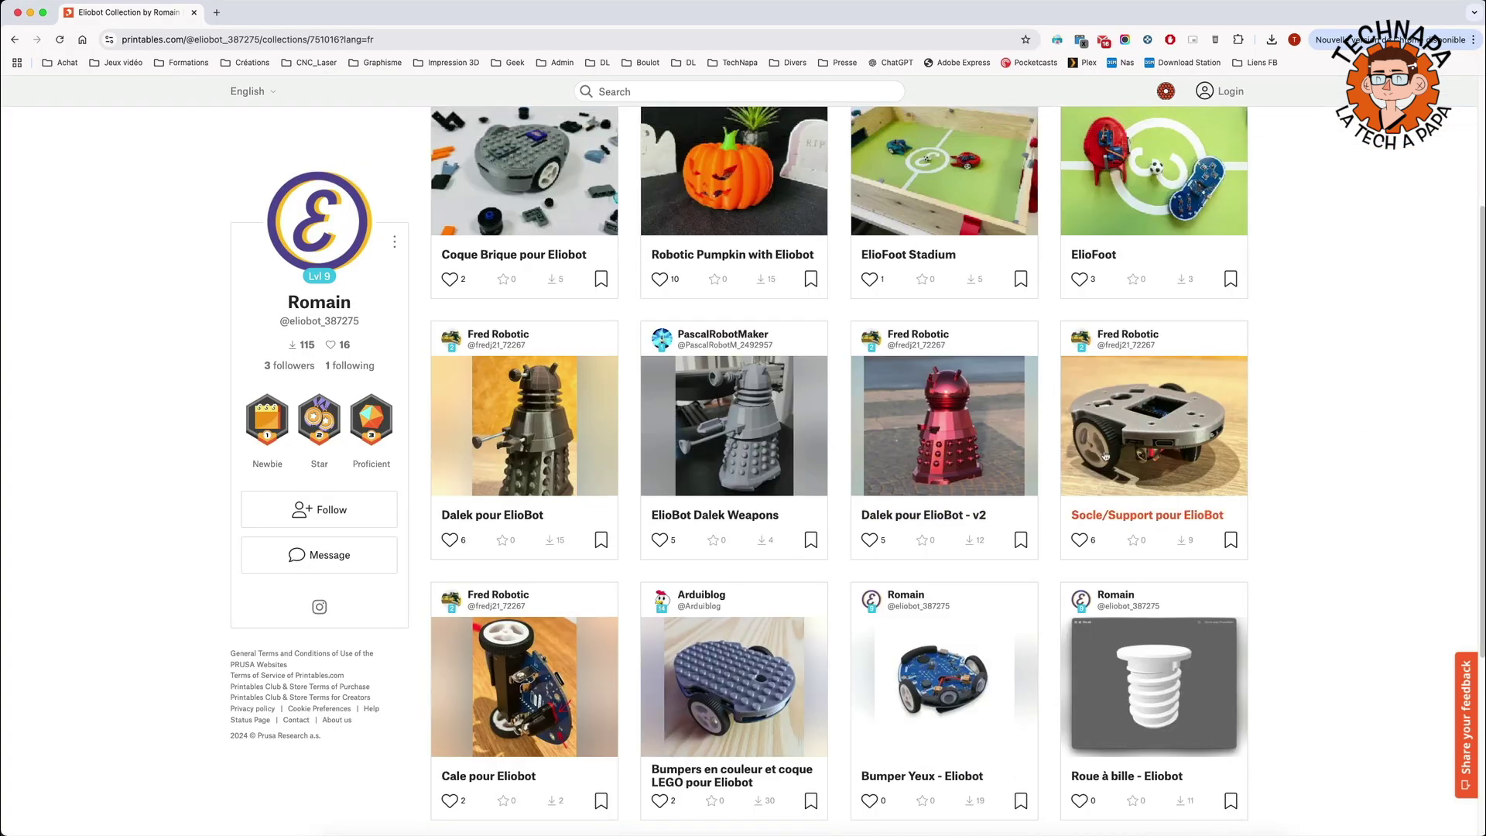
{"action": "scroll", "coordinate": [852, 422], "scroll_direction": "down", "scroll_amount": 2}
{"action": "left_click", "coordinate": [963, 301]}
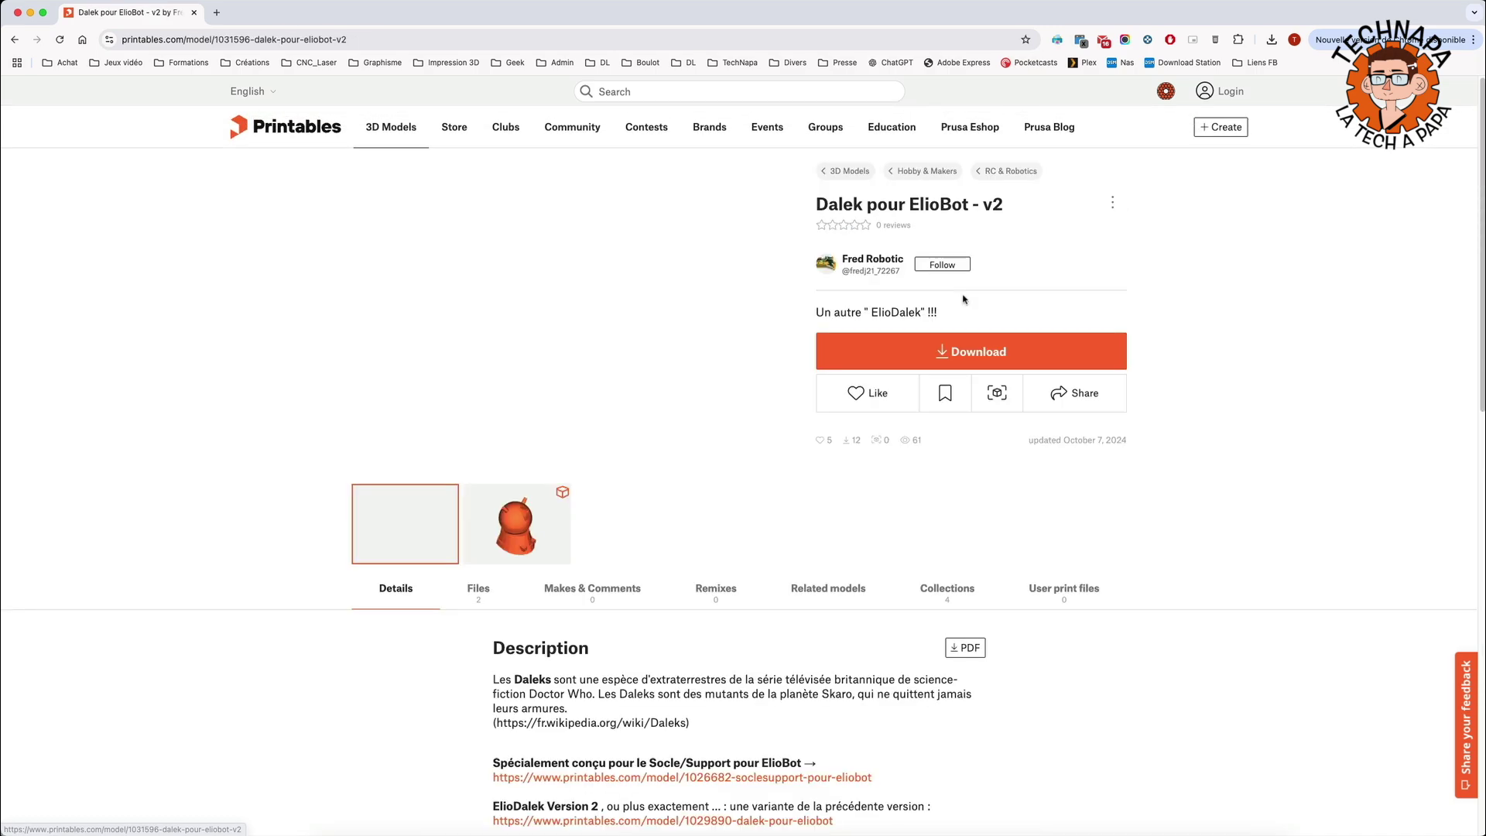
Send Elio_Dalek_Haut_v2.stl from the model's files to PrusaSlicer for slicing
{"action": "left_click", "coordinate": [479, 587]}
{"action": "scroll", "coordinate": [696, 542], "scroll_direction": "down", "scroll_amount": 2}
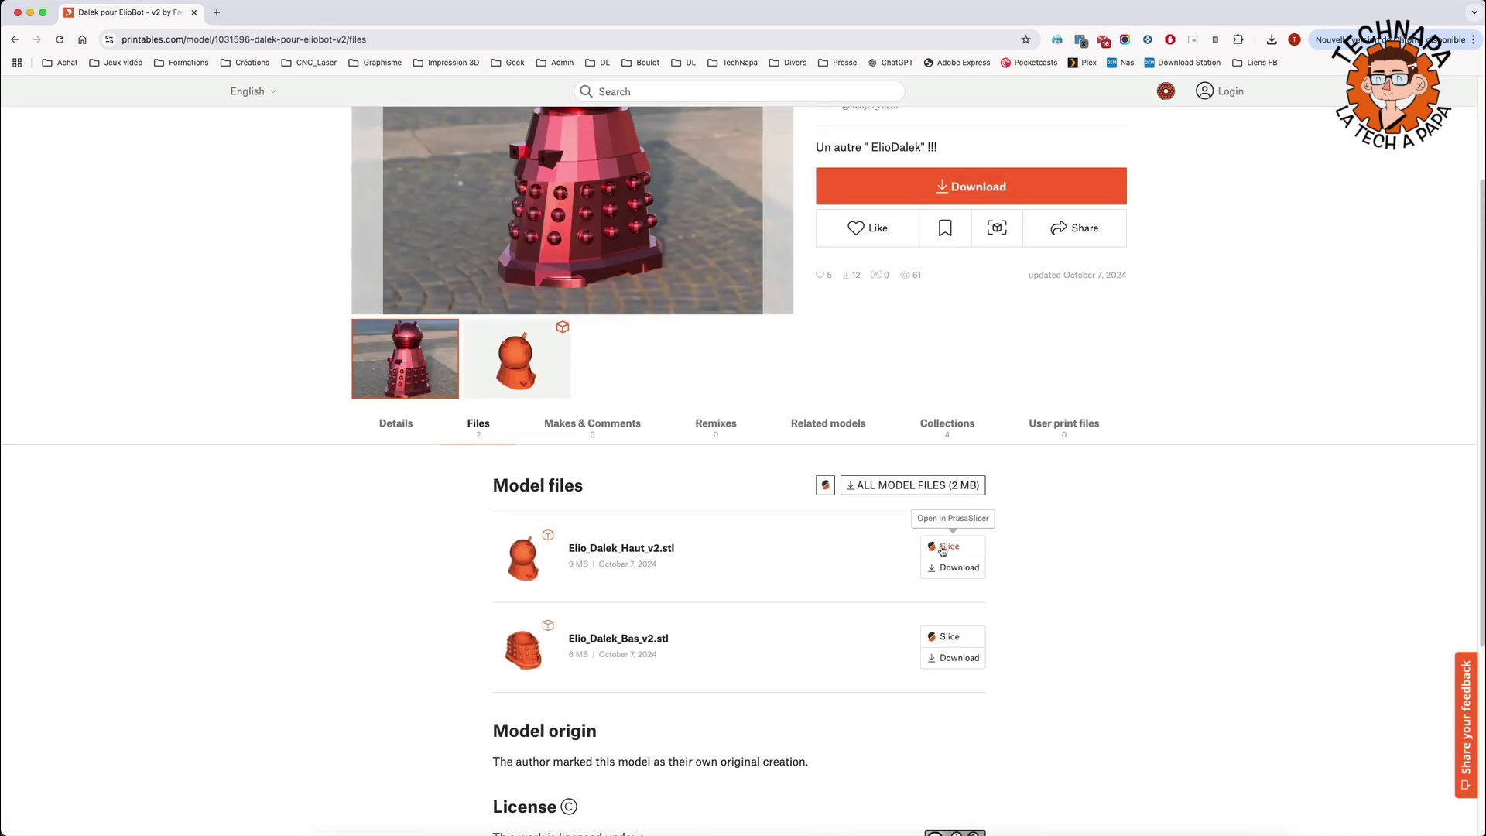
{"action": "left_click", "coordinate": [945, 547]}
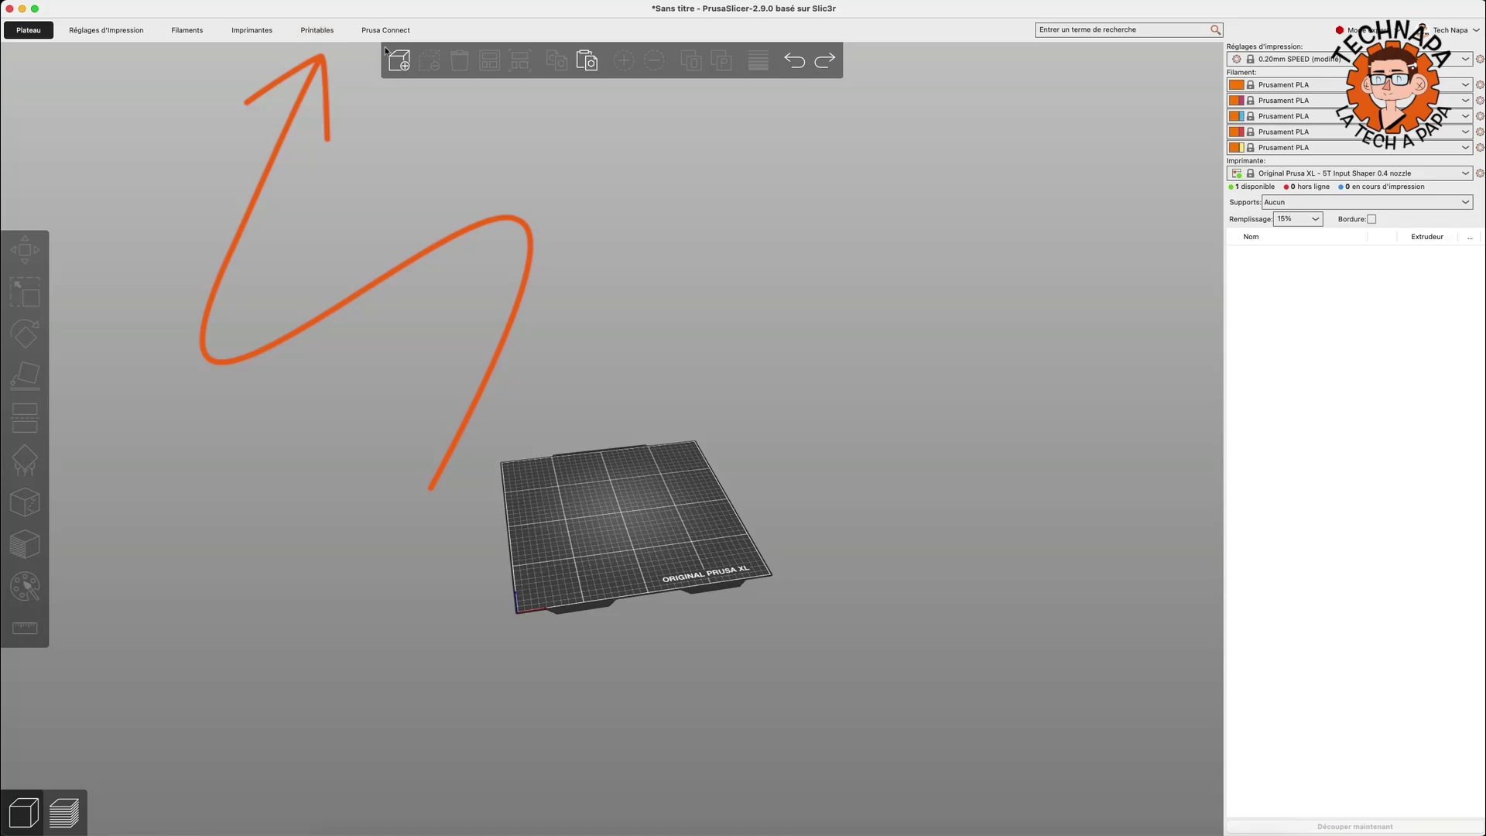
Browse the popular models in PrusaSlicer's built-in Printables library and open the Warp Pipe - Super Mario flower pot
{"action": "left_click", "coordinate": [319, 33]}
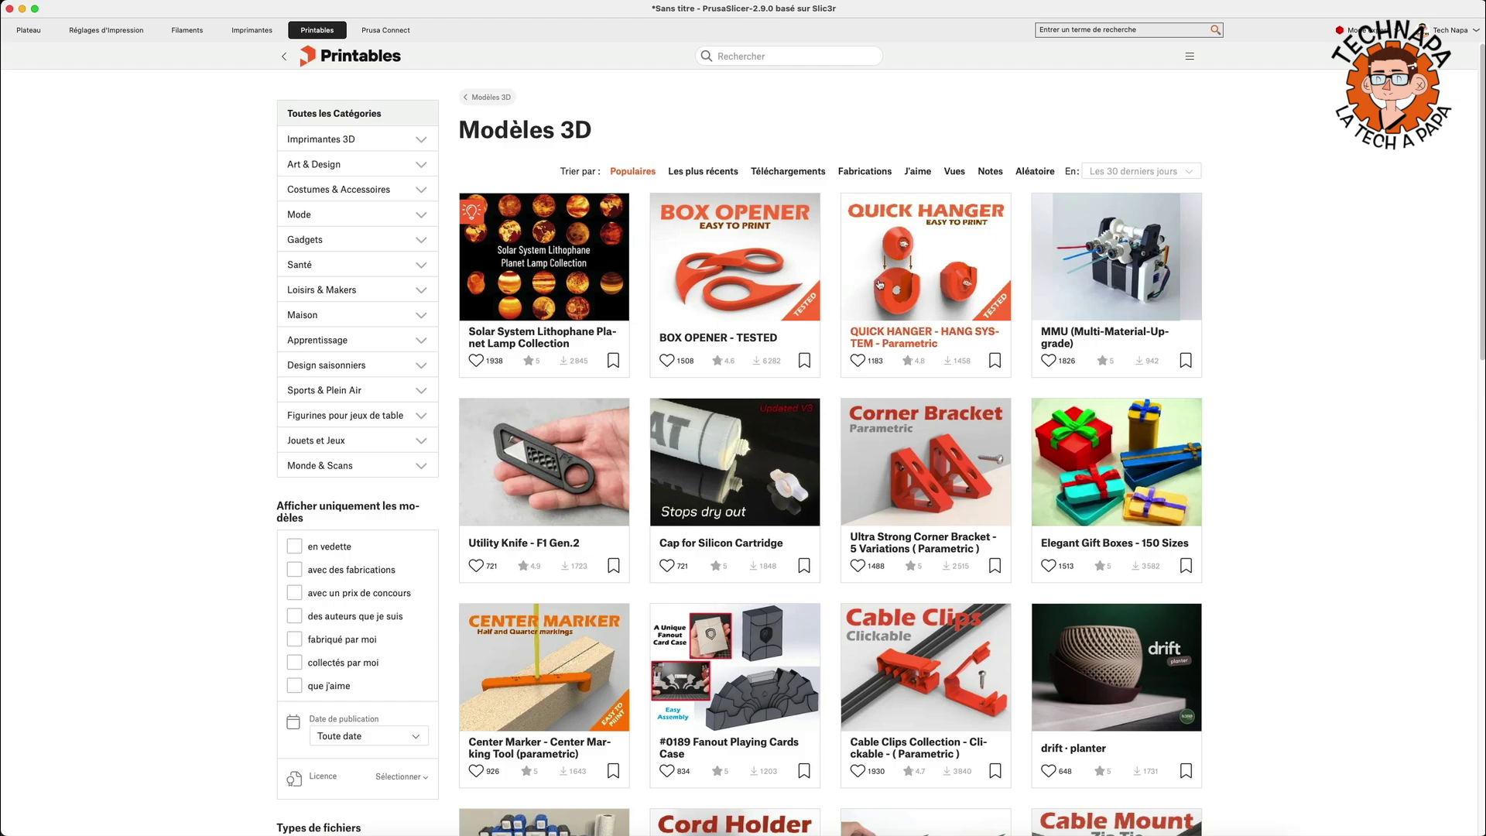
{"action": "scroll", "coordinate": [891, 410], "scroll_direction": "down", "scroll_amount": 6}
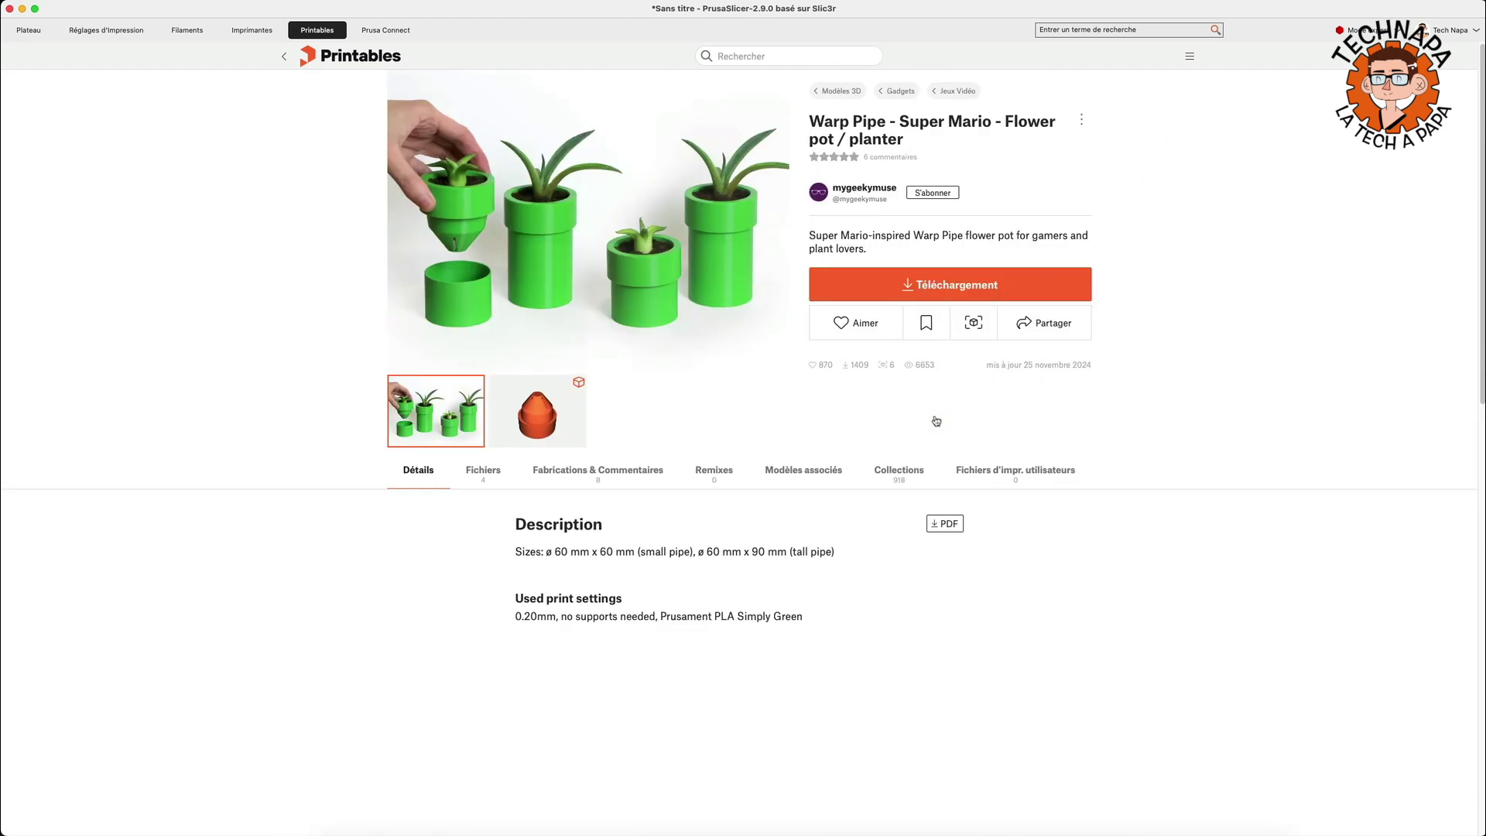
{"action": "left_click", "coordinate": [937, 416]}
Load flower-pot-super-mario-pipe-small-part2.stl from the model's small flower pot files onto the bed
{"action": "left_click", "coordinate": [483, 474]}
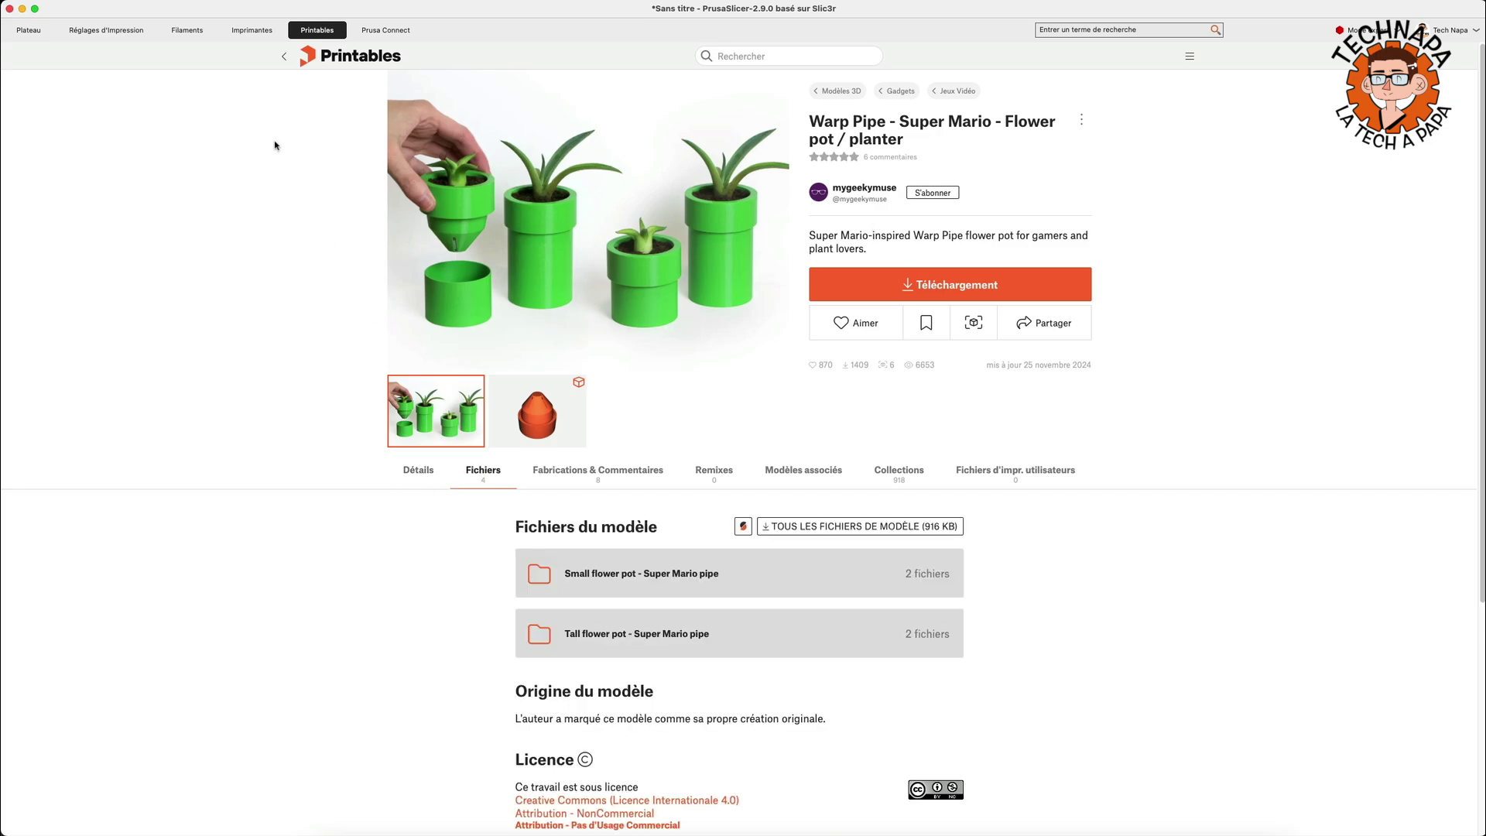
{"action": "scroll", "coordinate": [1099, 494], "scroll_direction": "down", "scroll_amount": 4}
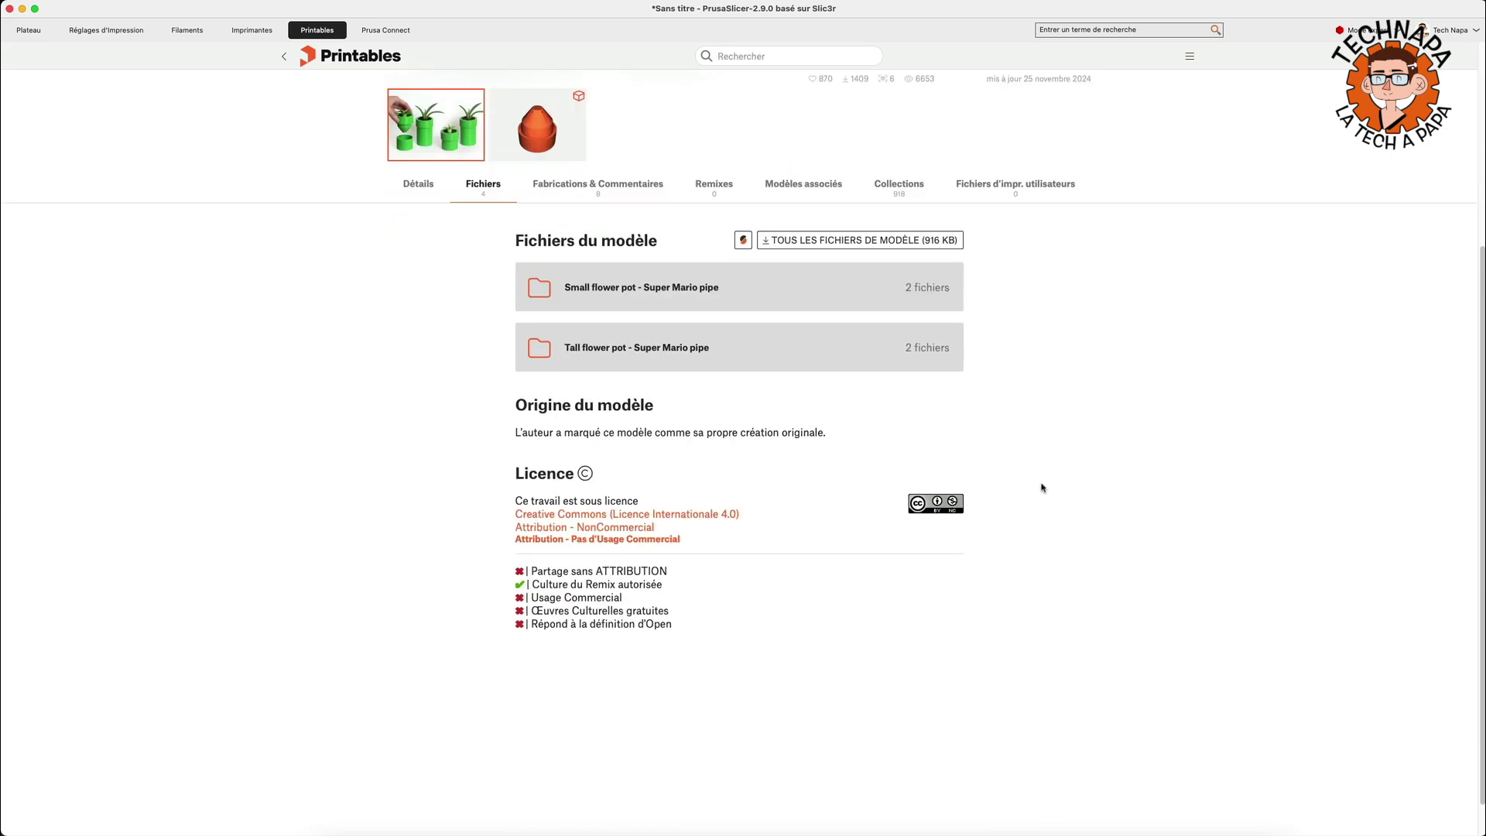
{"action": "scroll", "coordinate": [1042, 394], "scroll_direction": "up", "scroll_amount": 4}
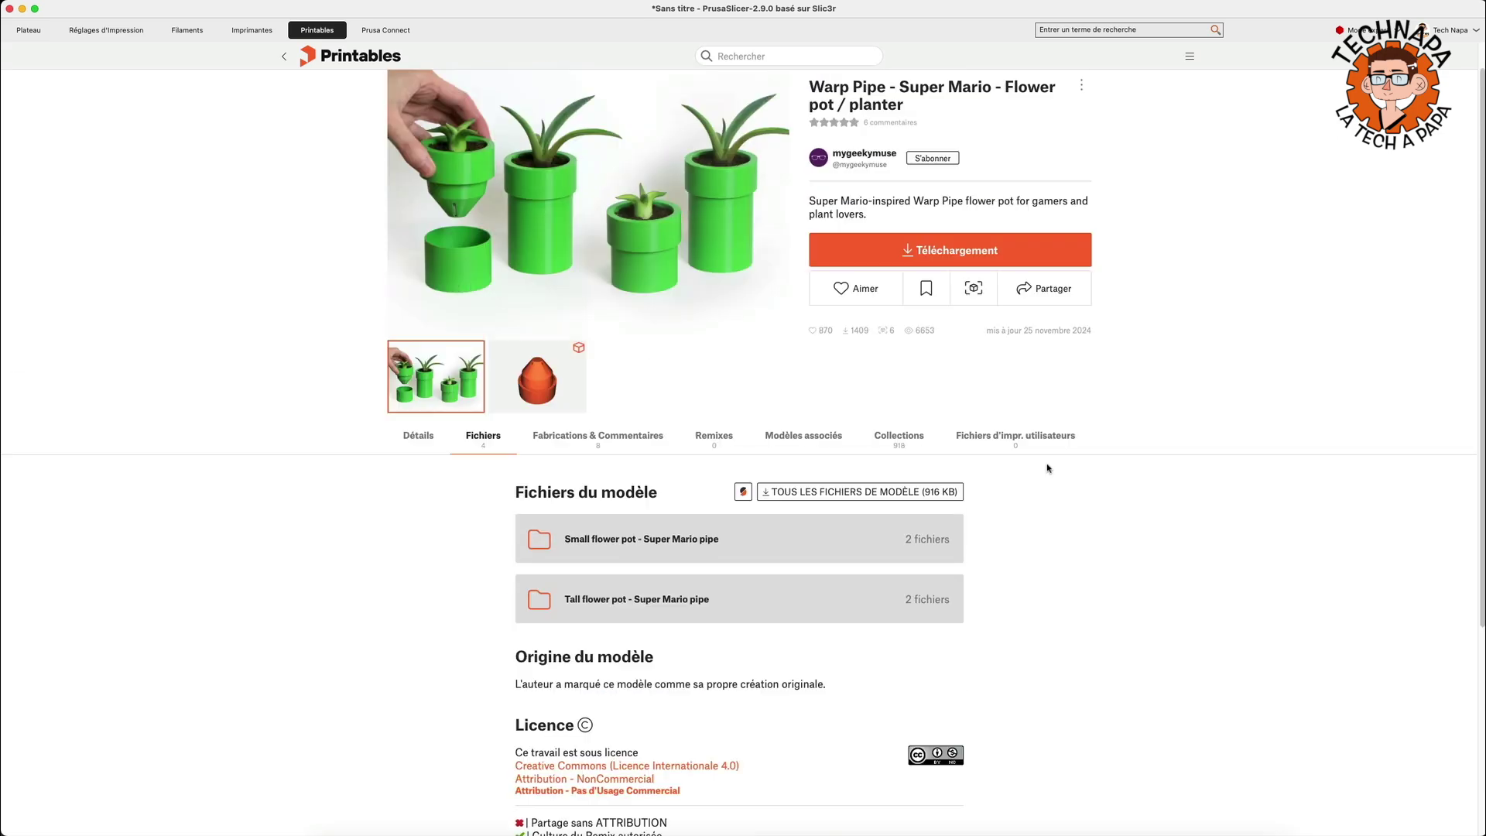
{"action": "left_click", "coordinate": [626, 539]}
{"action": "scroll", "coordinate": [648, 603], "scroll_direction": "down", "scroll_amount": 1}
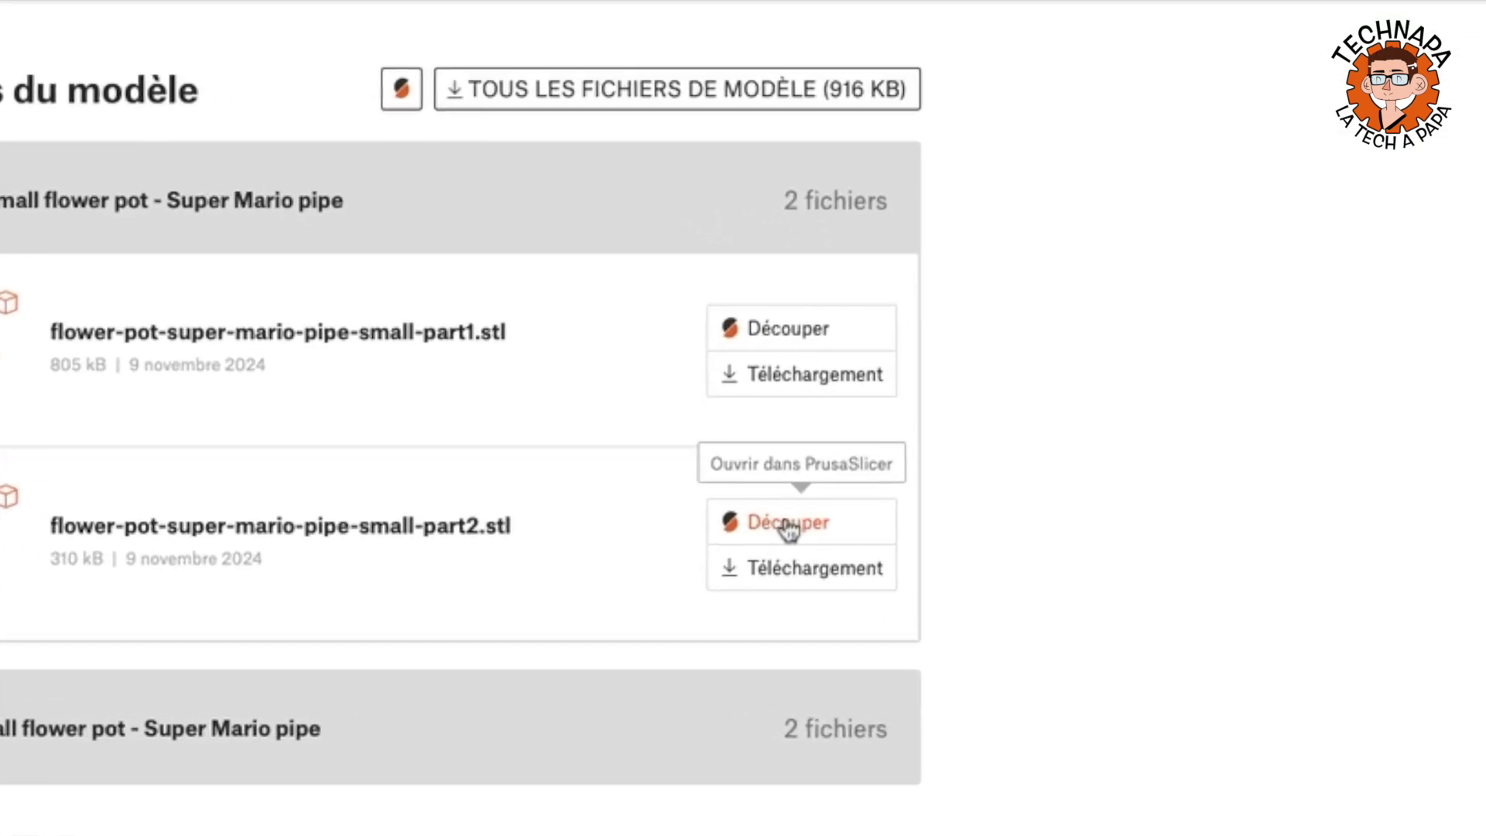
{"action": "left_click", "coordinate": [829, 572]}
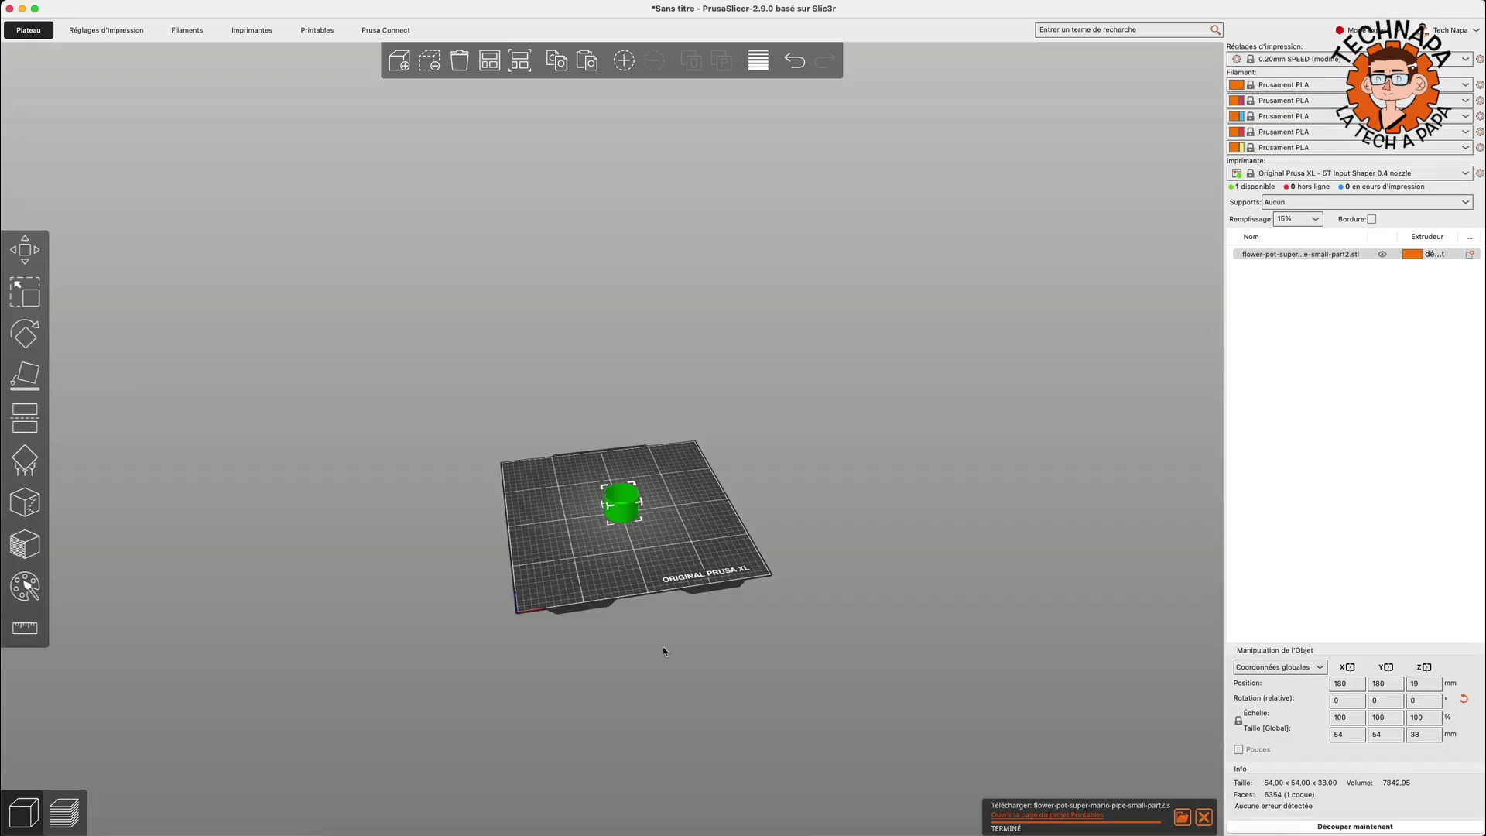
Add flower-pot-super-mario-pipe-small-part1.stl to the bed and move it beside part 2, at about X 258, Y 221 mm
{"action": "scroll", "coordinate": [663, 647], "scroll_direction": "up", "scroll_amount": 5}
{"action": "scroll", "coordinate": [699, 642], "scroll_direction": "down", "scroll_amount": 5}
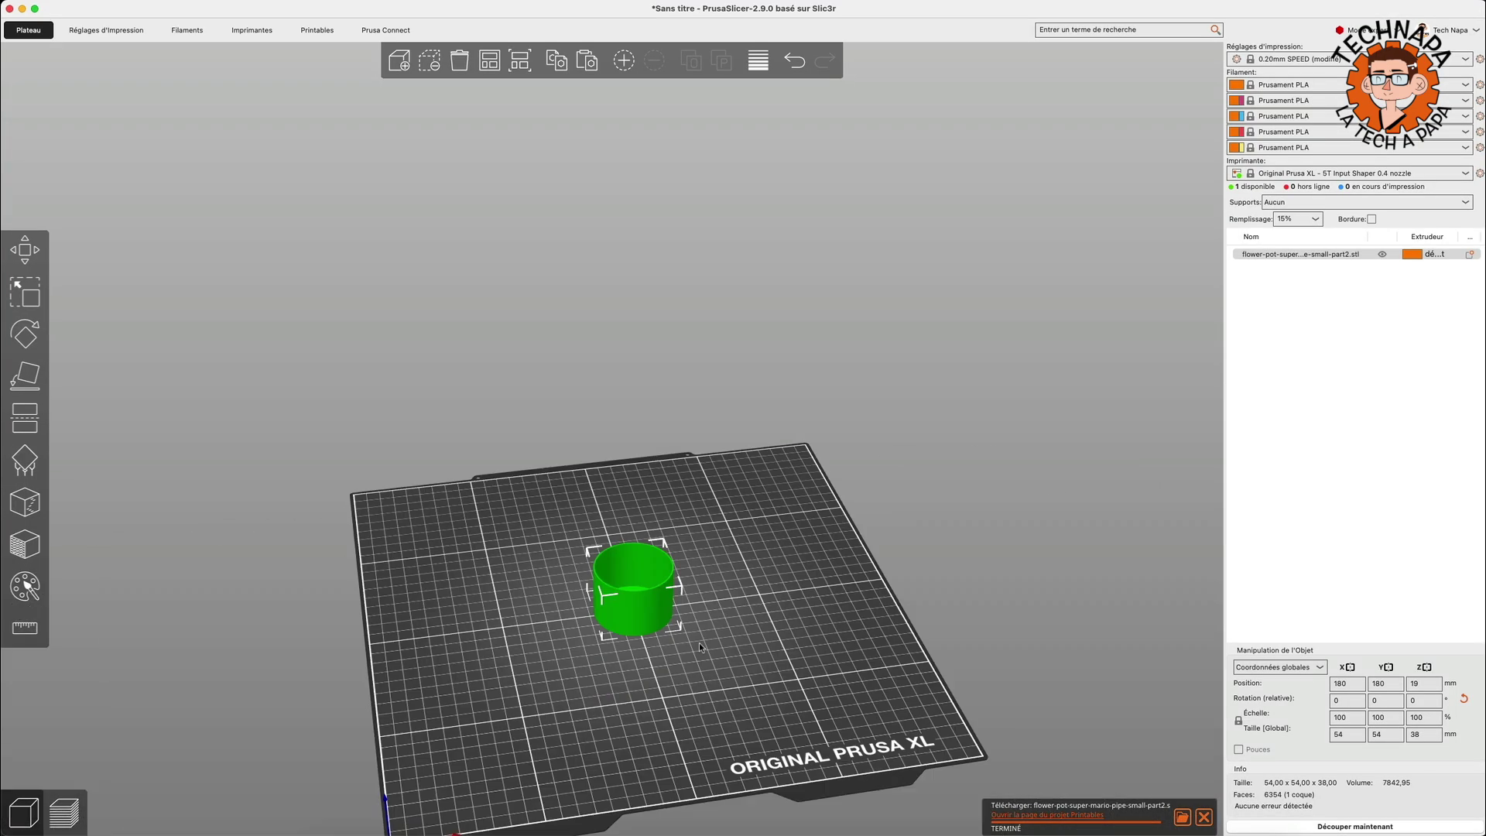
{"action": "left_click_drag", "start_coordinate": [699, 643], "coordinate": [672, 612]}
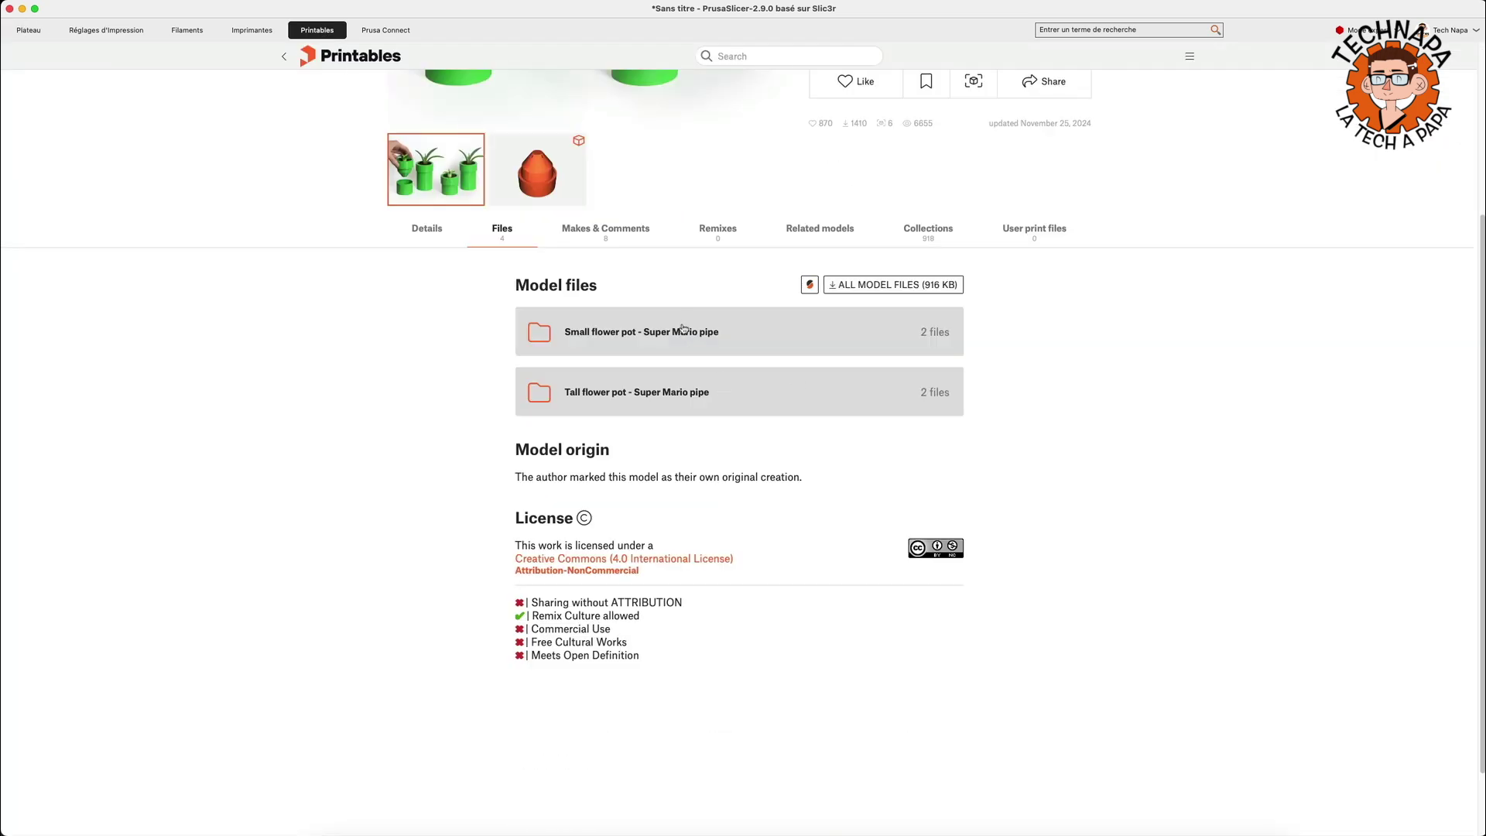
{"action": "left_click", "coordinate": [683, 328]}
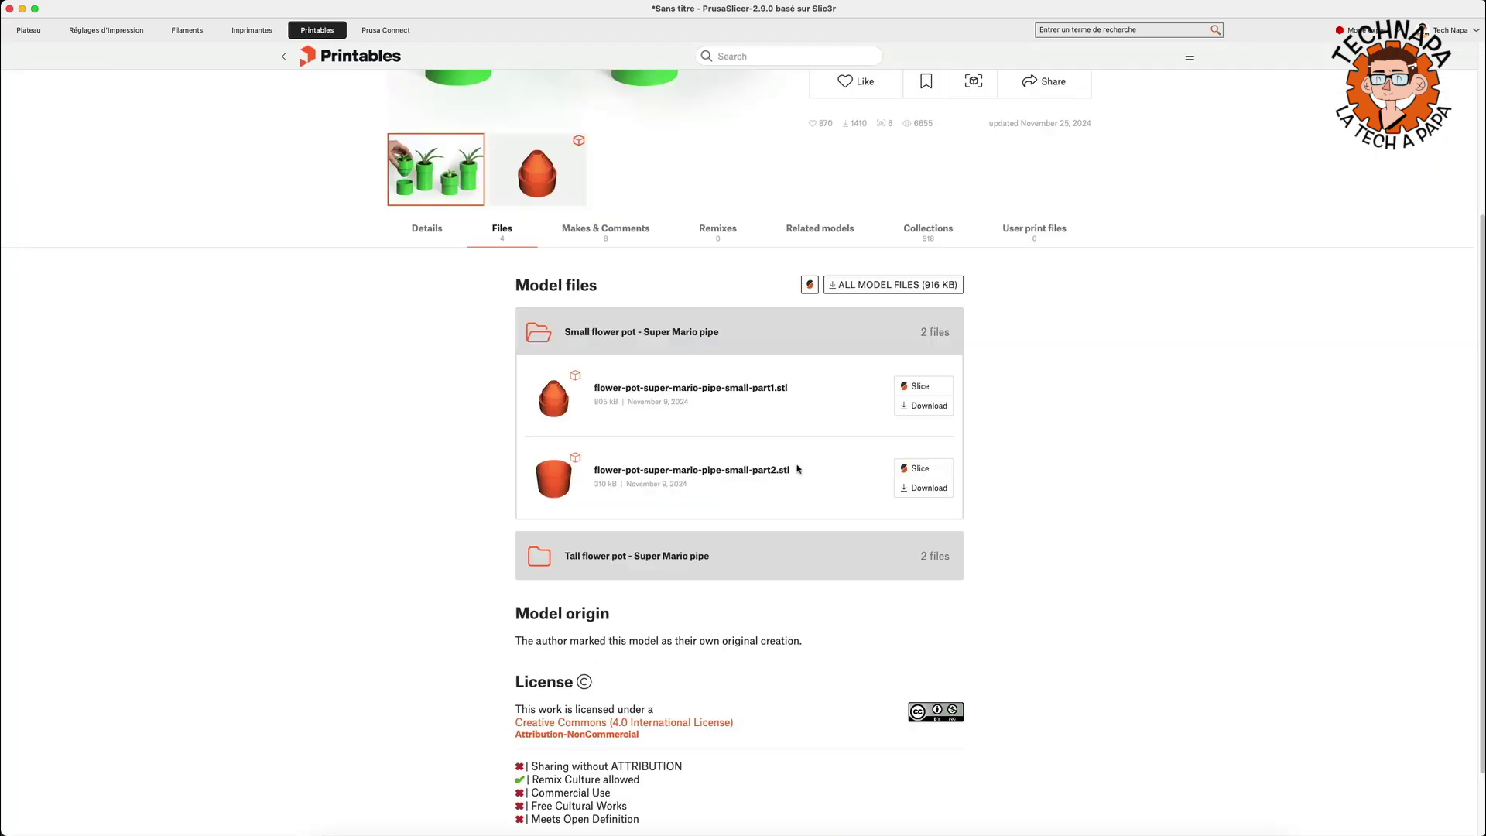
{"action": "left_click", "coordinate": [912, 388]}
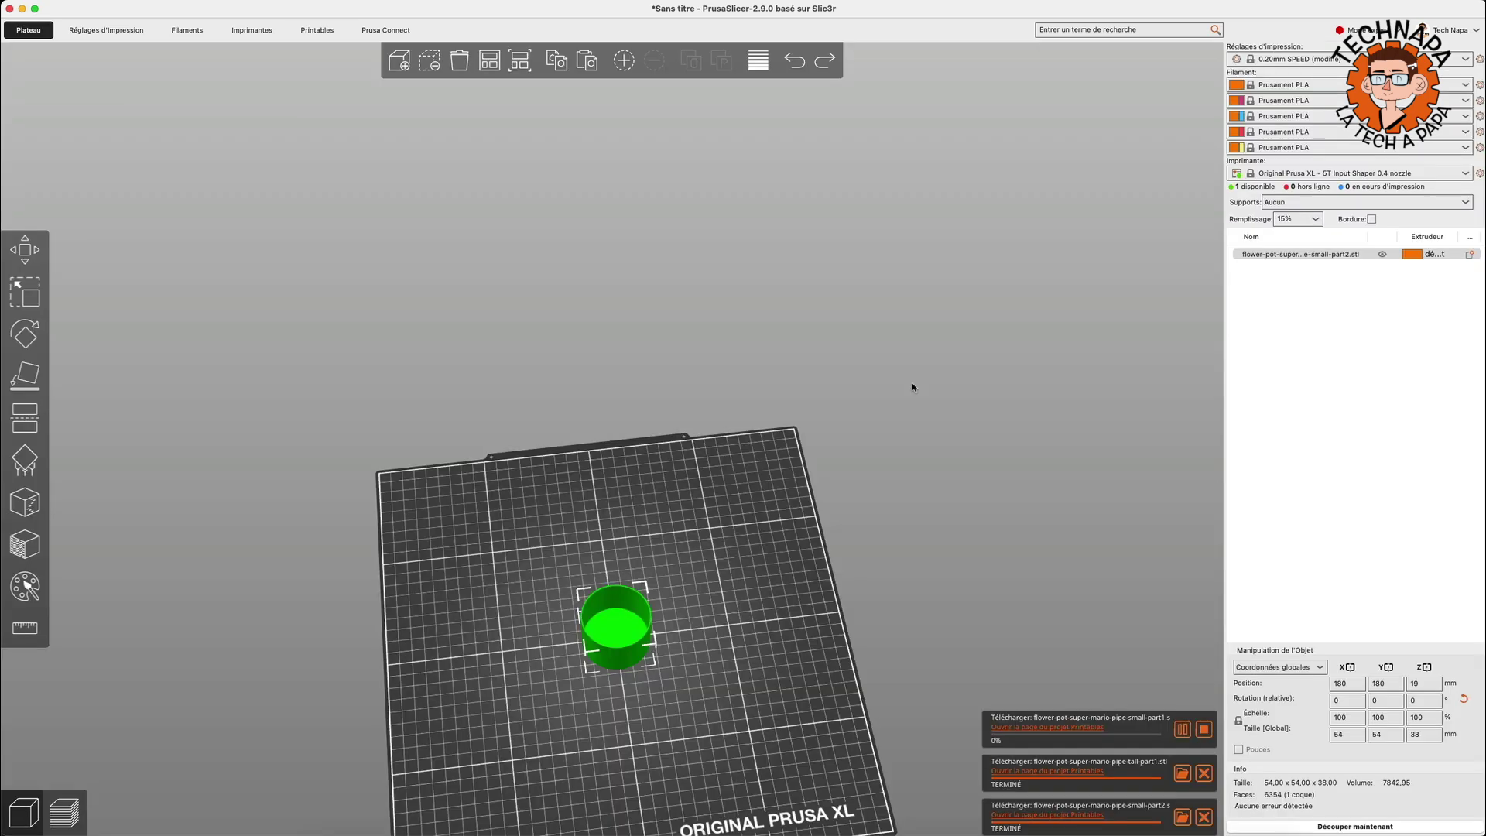
{"action": "left_click_drag", "start_coordinate": [611, 617], "coordinate": [701, 567]}
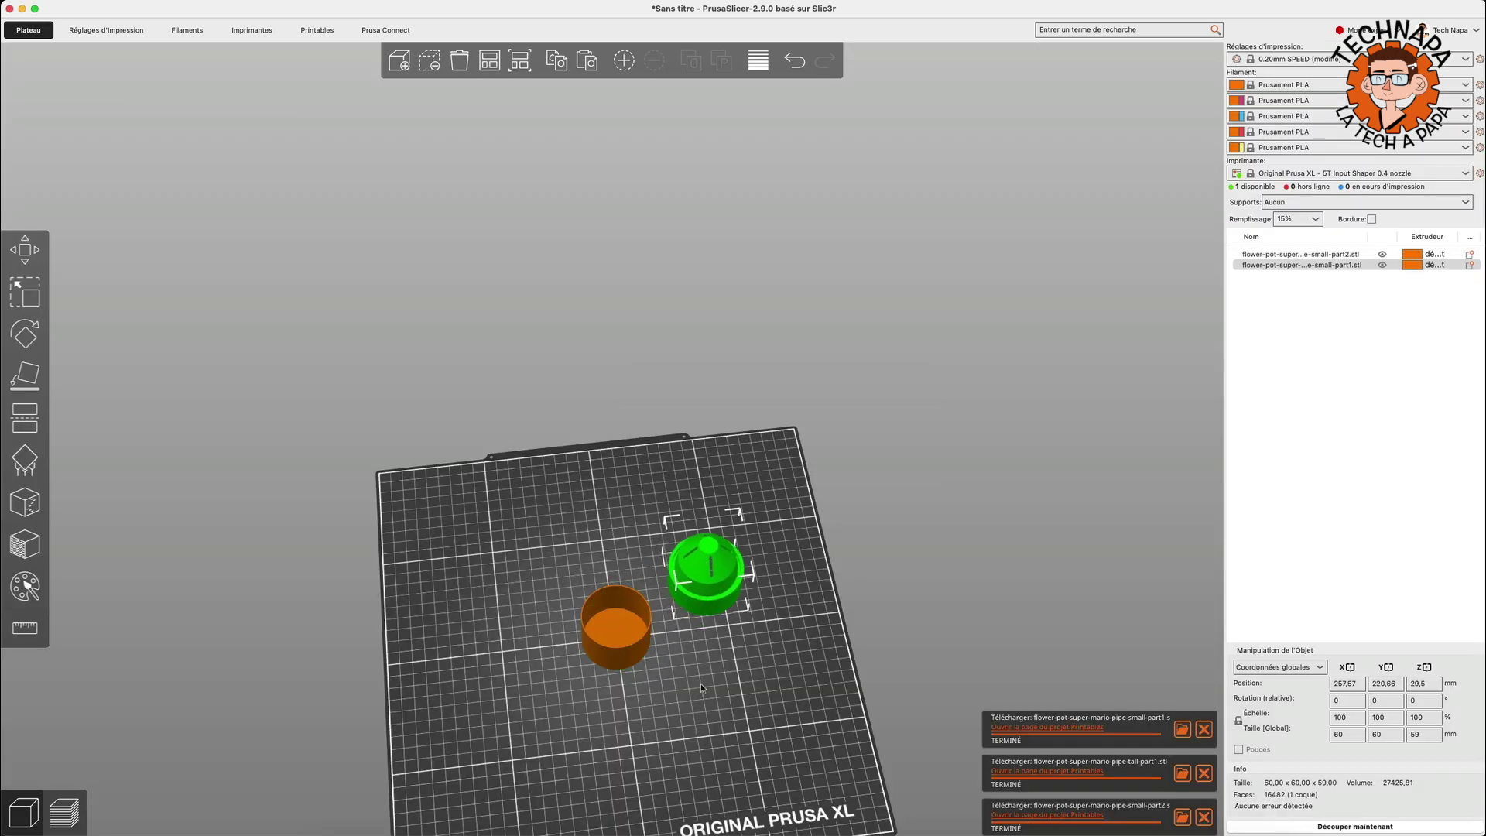
{"action": "scroll", "coordinate": [713, 720], "scroll_direction": "down", "scroll_amount": 3}
{"action": "scroll", "coordinate": [714, 720], "scroll_direction": "up", "scroll_amount": 3}
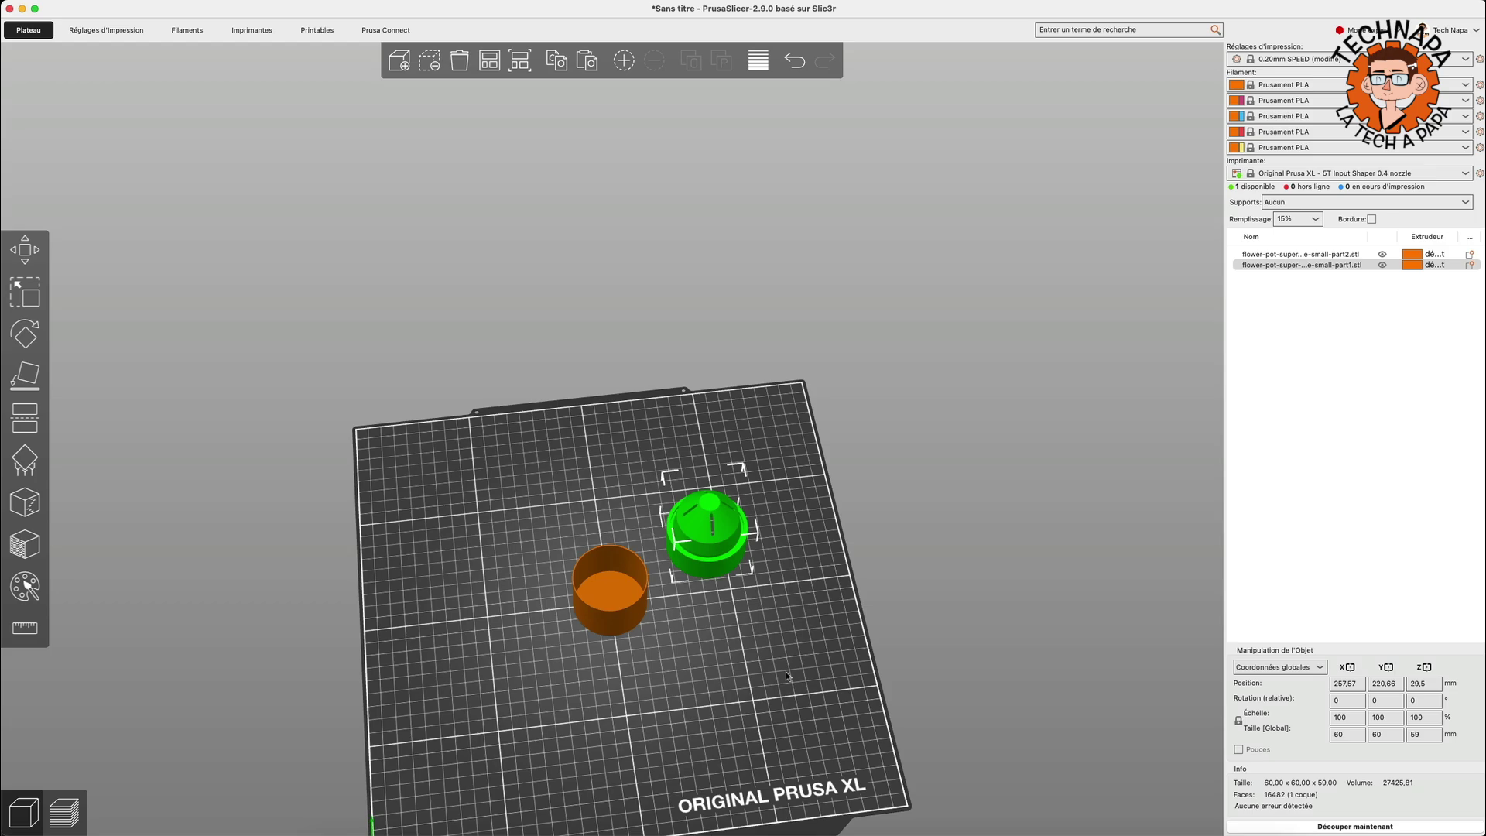
View the account's collections and its liked models on the built-in Printables page
{"action": "left_click", "coordinate": [1189, 57]}
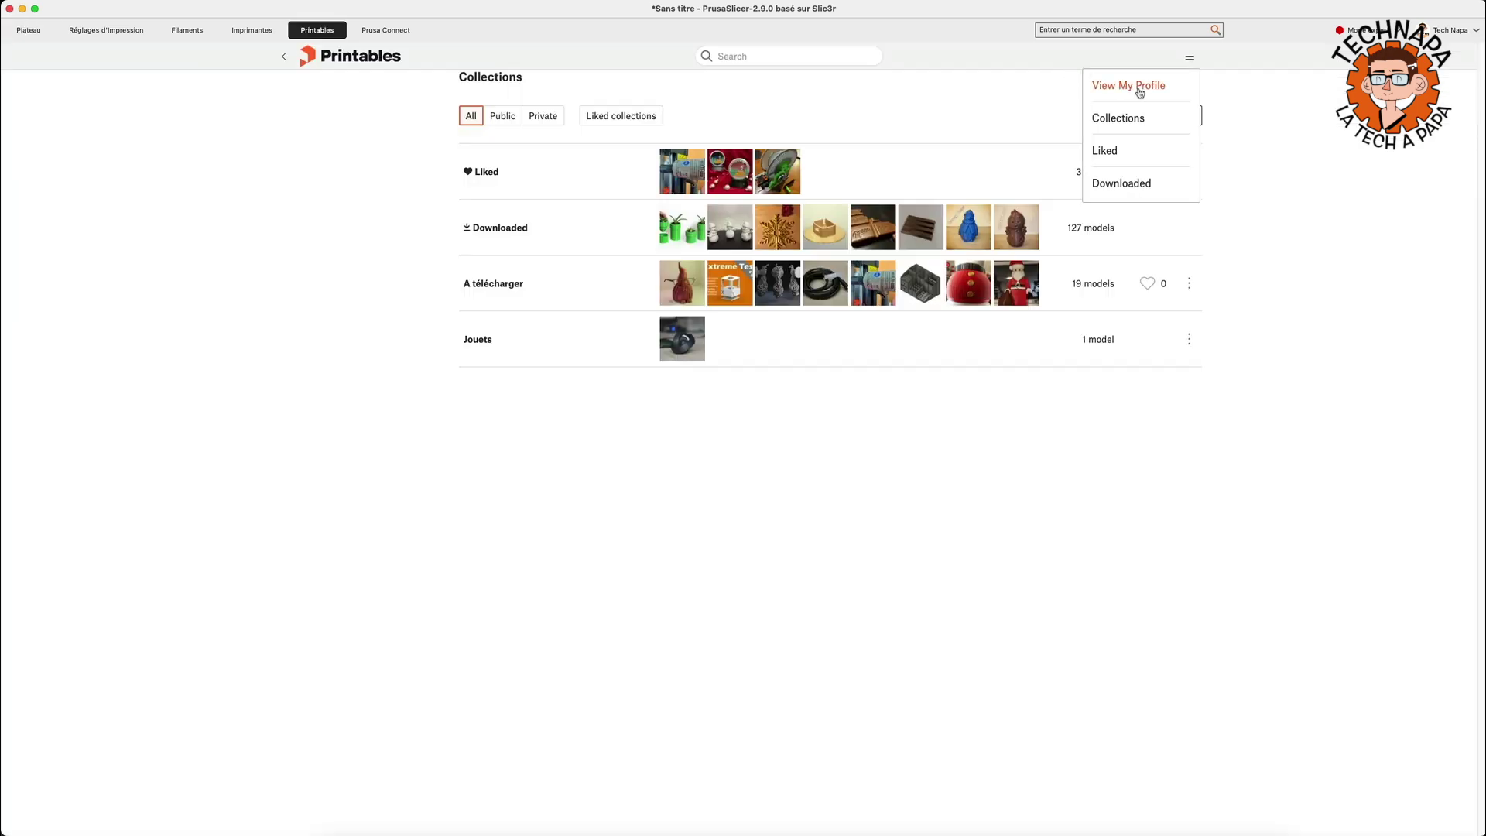
{"action": "left_click", "coordinate": [1116, 123]}
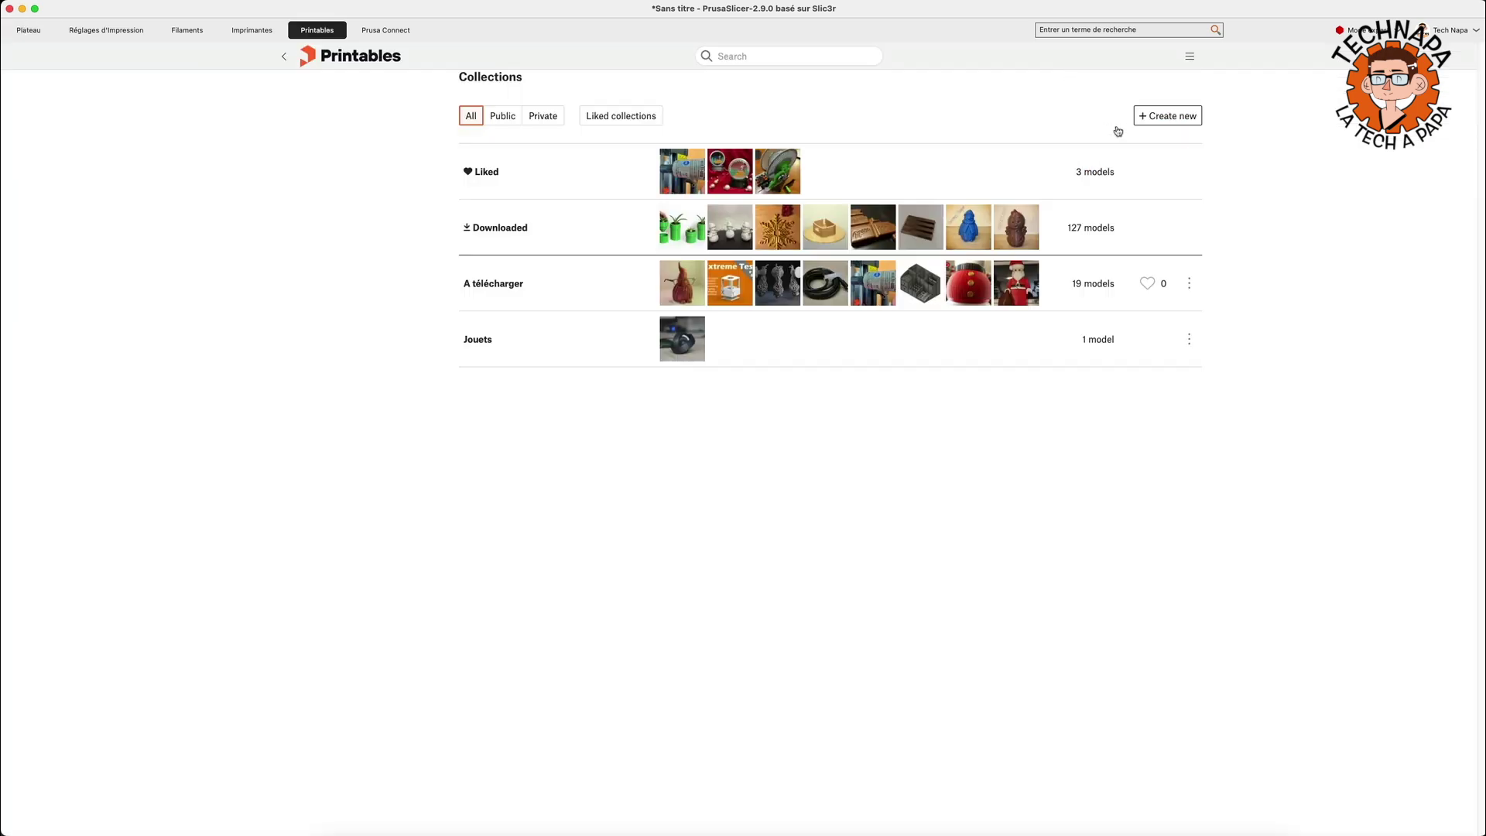
{"action": "left_click", "coordinate": [1190, 56]}
{"action": "left_click", "coordinate": [1118, 152]}
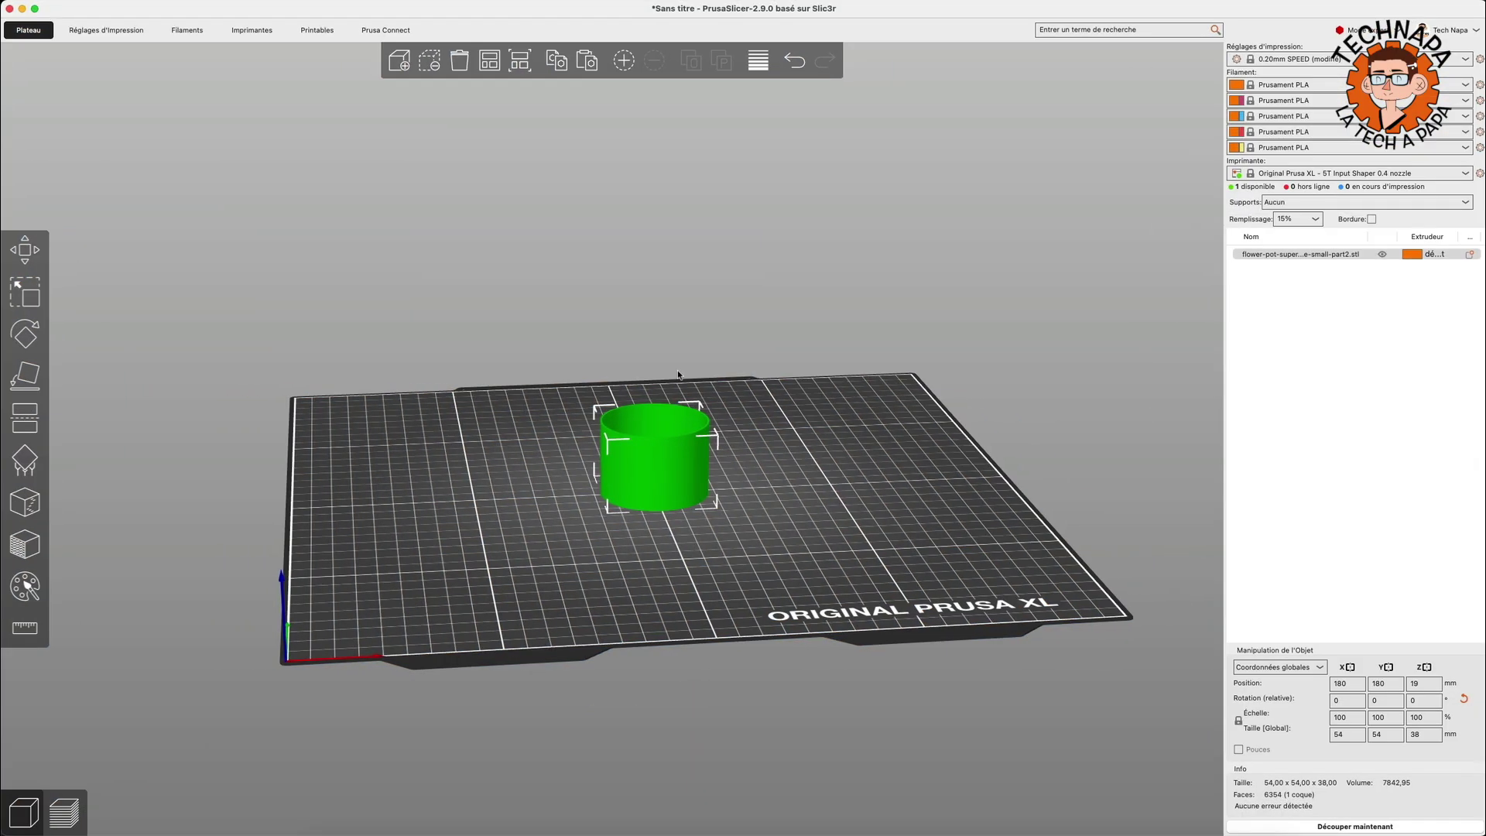
Slice the small flower pot part 2 and examine its outer wall closely in the layer preview
{"action": "scroll", "coordinate": [698, 466], "scroll_direction": "up", "scroll_amount": 5}
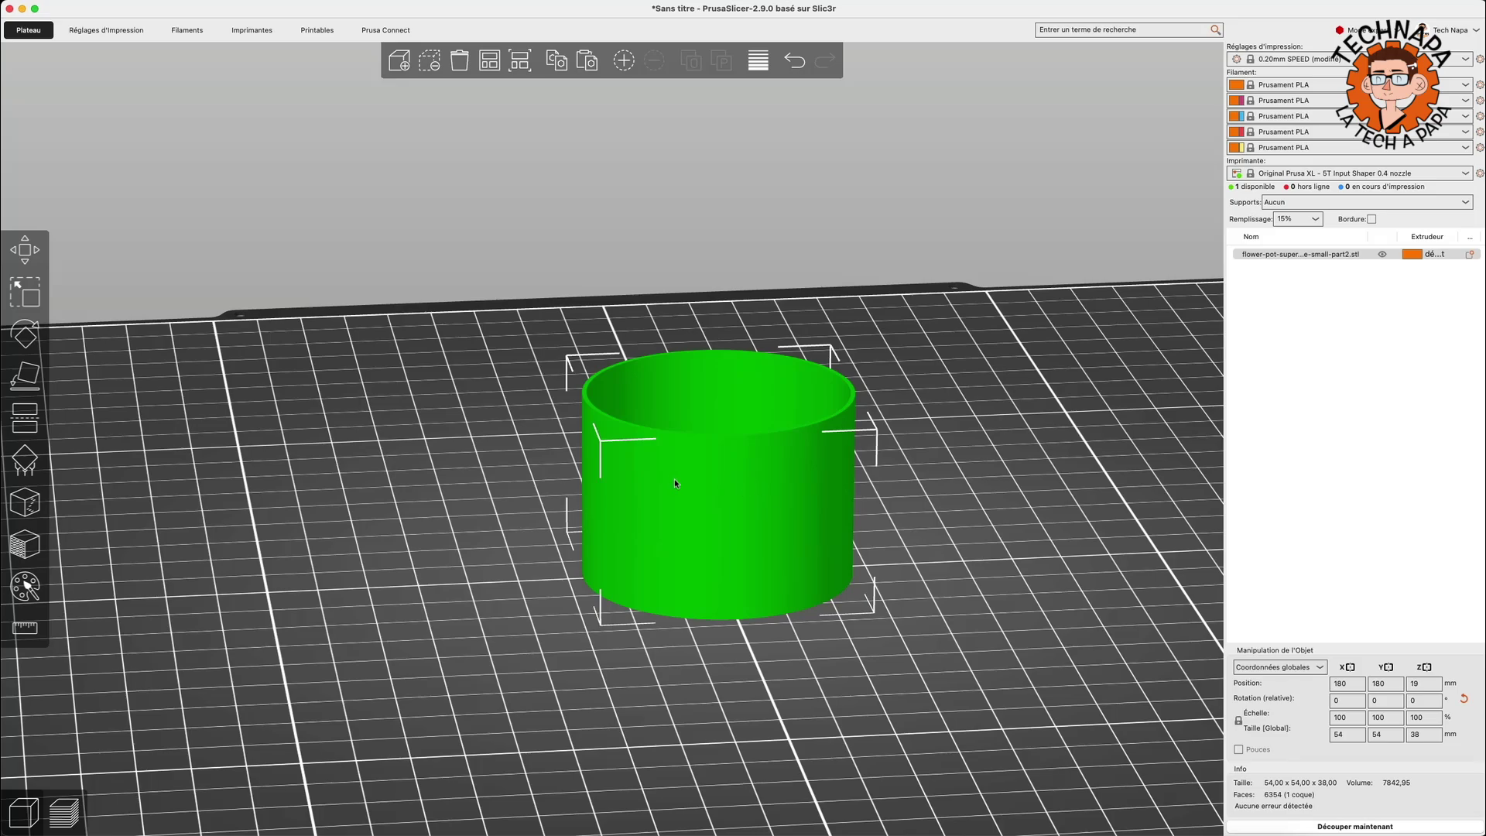
{"action": "key", "text": "super+r"}
{"action": "scroll", "coordinate": [830, 485], "scroll_direction": "up", "scroll_amount": 10}
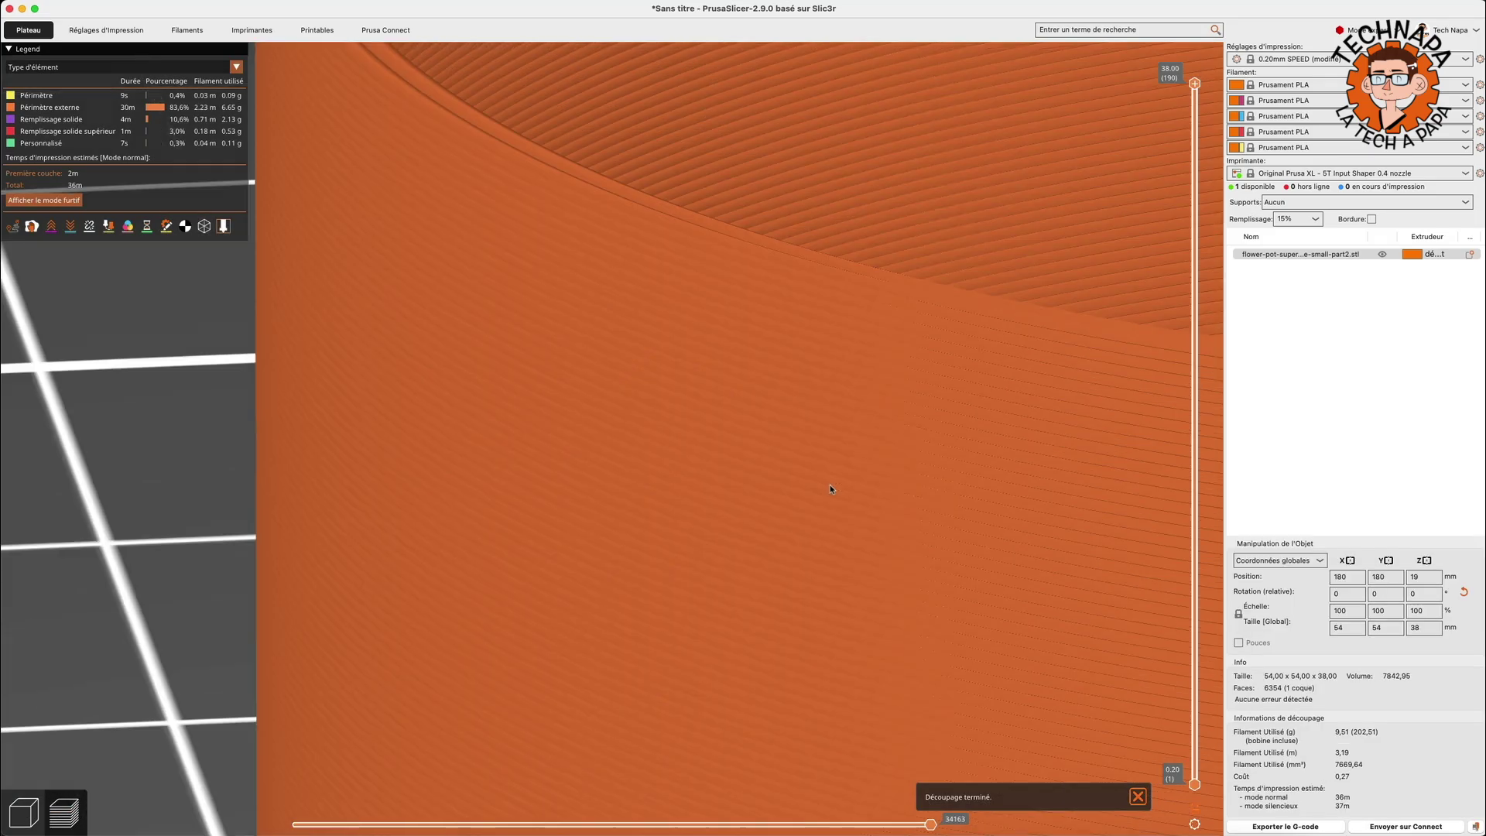
{"action": "scroll", "coordinate": [830, 488], "scroll_direction": "down", "scroll_amount": 10}
{"action": "scroll", "coordinate": [511, 290], "scroll_direction": "down", "scroll_amount": 2}
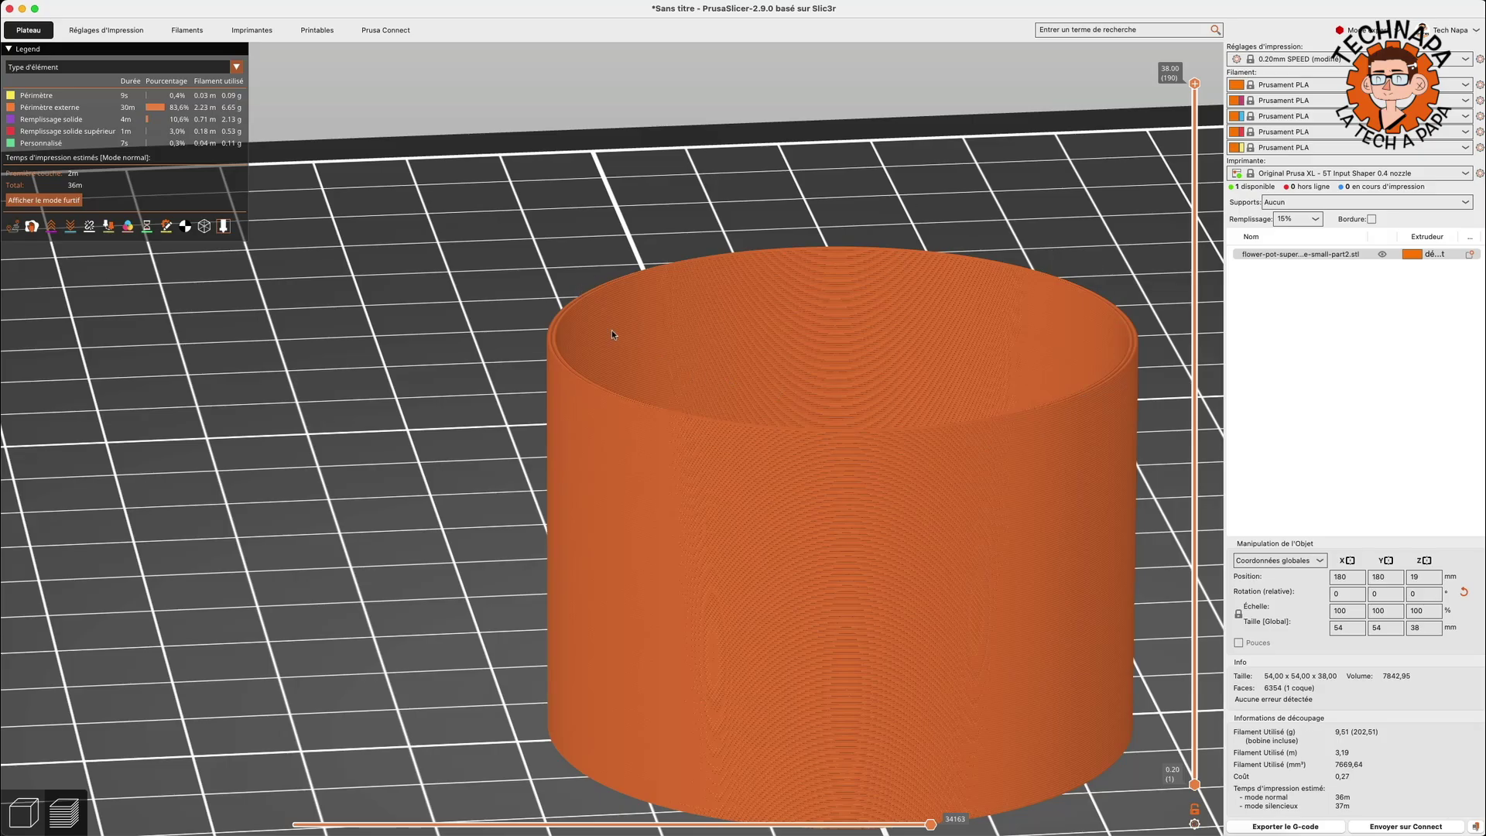
{"action": "scroll", "coordinate": [620, 262], "scroll_direction": "down", "scroll_amount": 3}
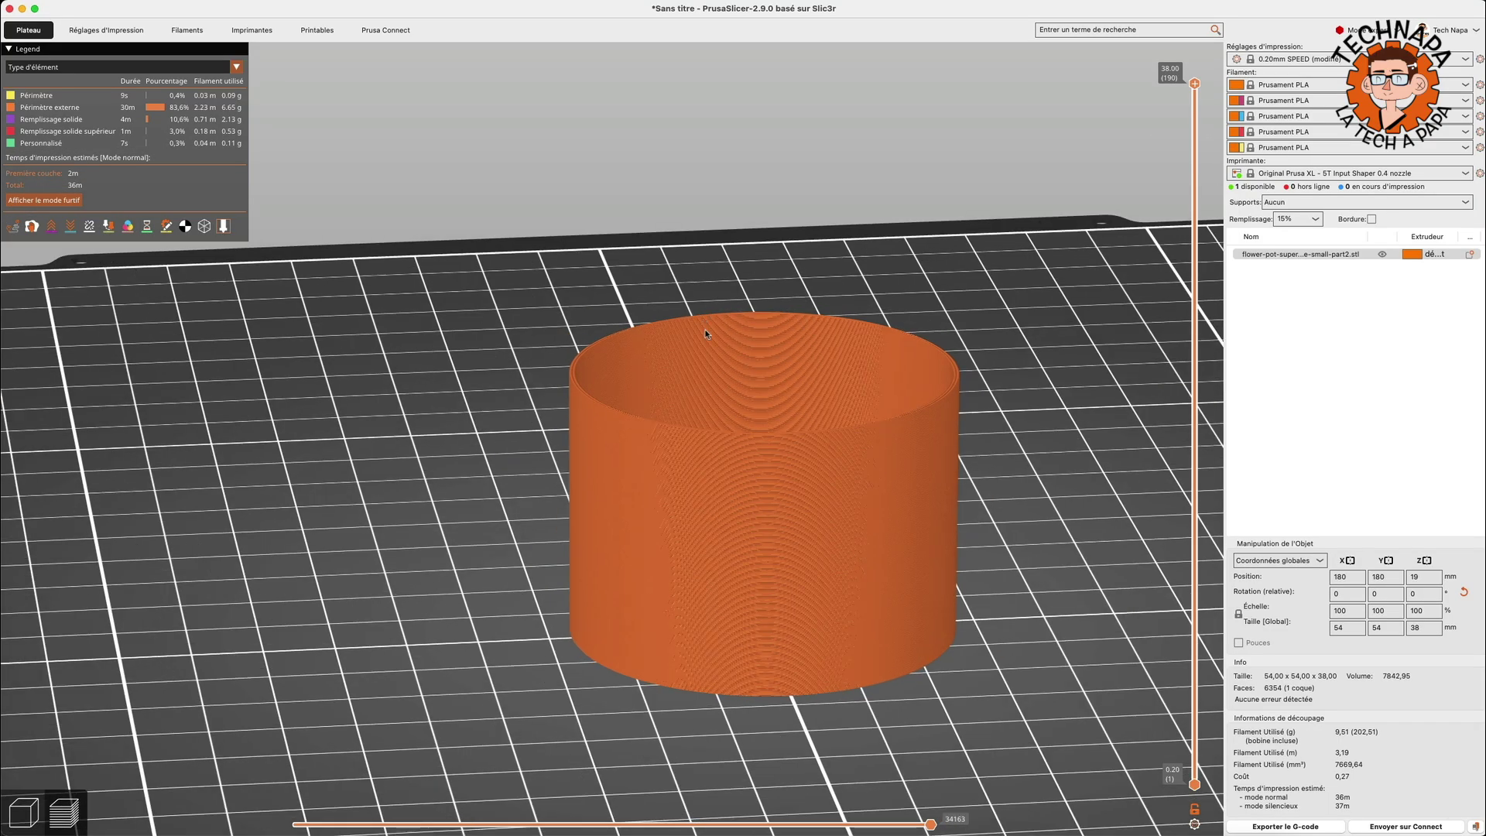
{"action": "left_click_drag", "start_coordinate": [983, 607], "coordinate": [791, 550]}
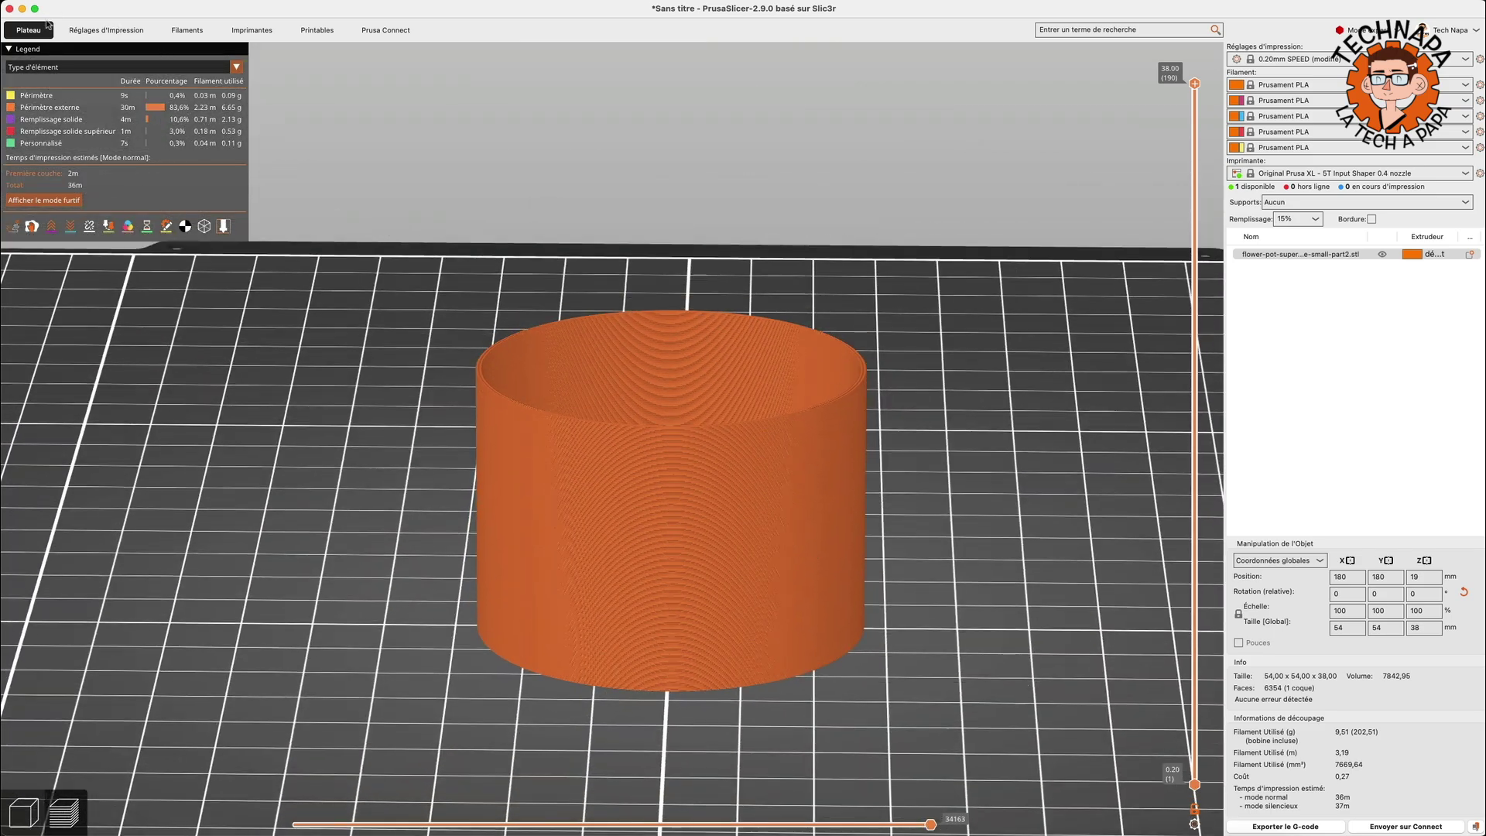
Paint an enforced seam as a vertical line down the full height of the pot's front wall
{"action": "key", "text": "Tab"}
{"action": "left_click", "coordinate": [25, 502]}
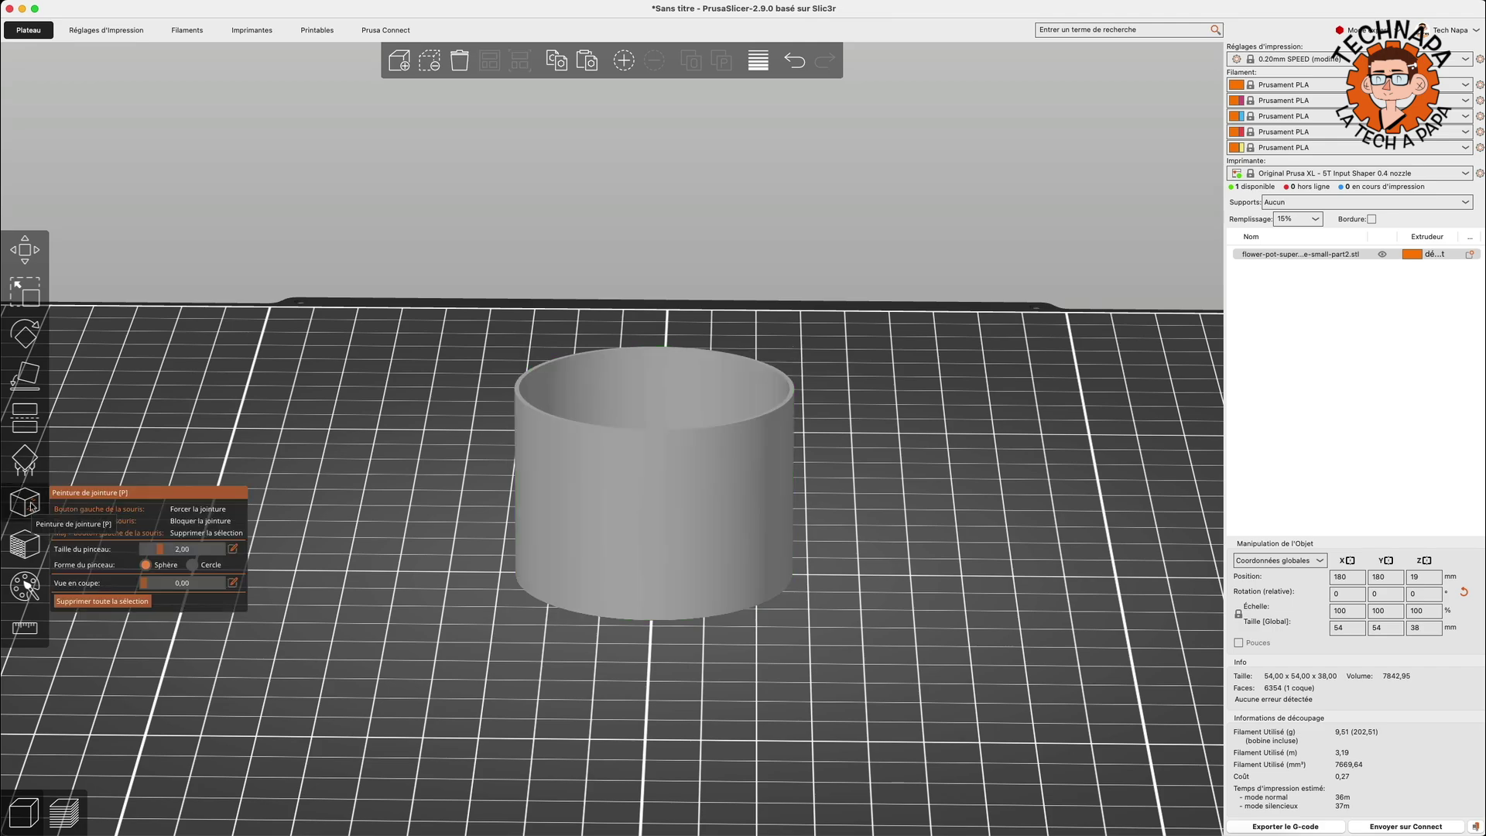
{"action": "left_click_drag", "start_coordinate": [656, 435], "coordinate": [651, 626]}
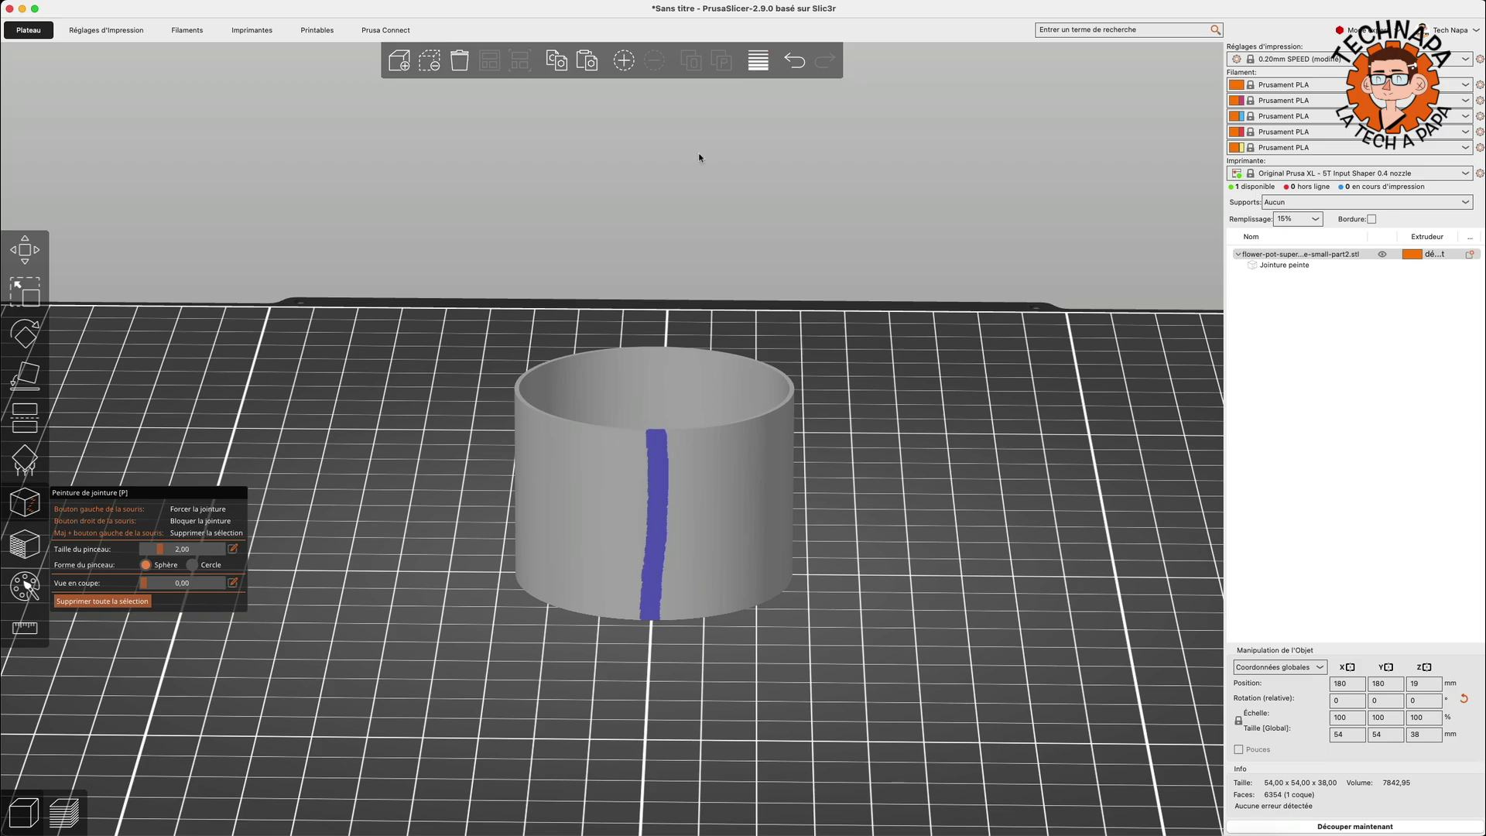
Slice the pot again with the painted seam and inspect the front wall up close in the layer preview
{"action": "left_click", "coordinate": [63, 808]}
{"action": "scroll", "coordinate": [811, 674], "scroll_direction": "up", "scroll_amount": 5}
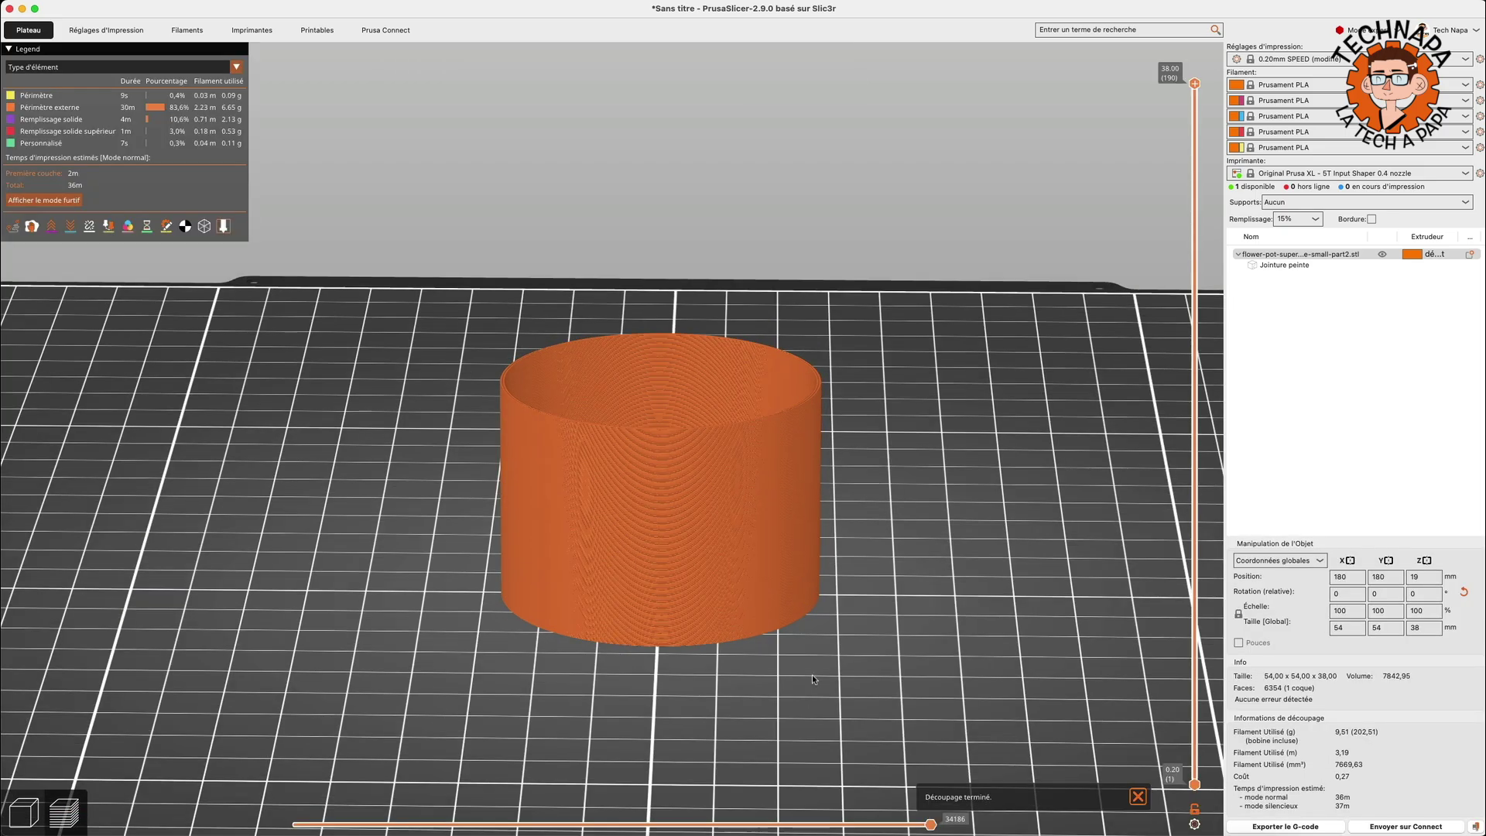
{"action": "scroll", "coordinate": [810, 672], "scroll_direction": "up", "scroll_amount": 5}
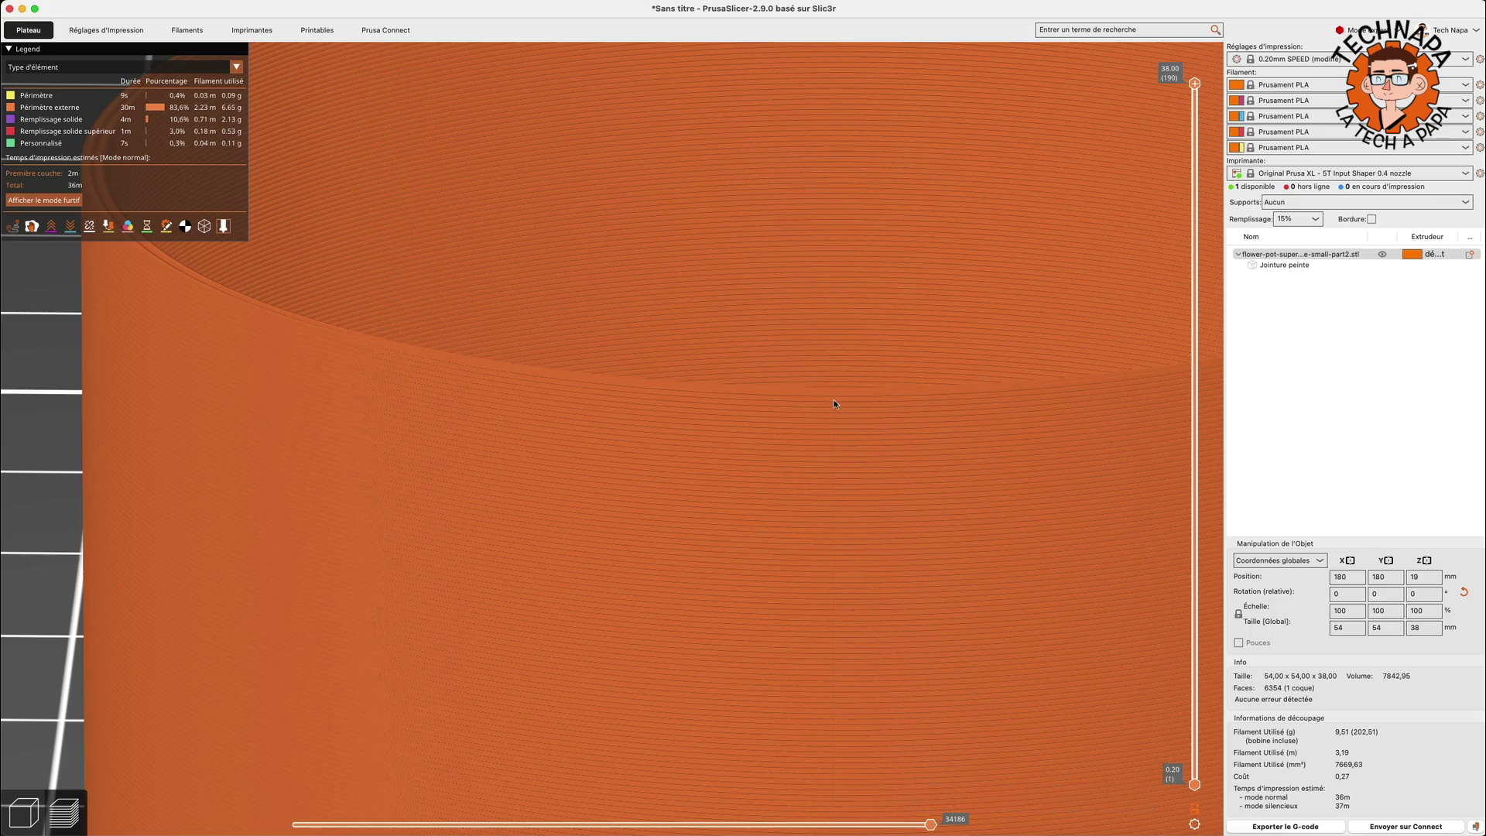
{"action": "scroll", "coordinate": [829, 657], "scroll_direction": "down", "scroll_amount": 5}
{"action": "scroll", "coordinate": [829, 654], "scroll_direction": "up", "scroll_amount": 5}
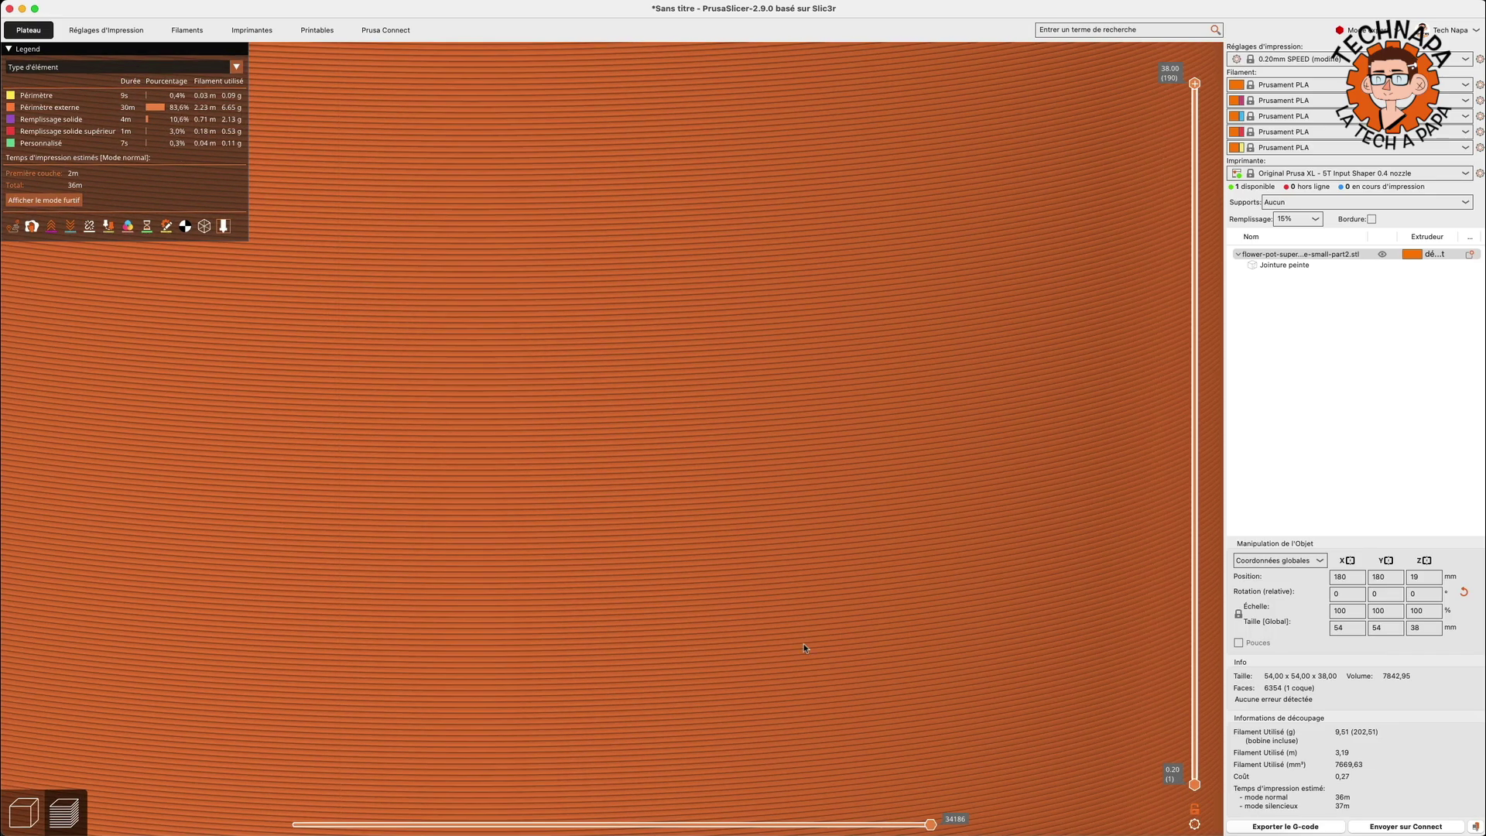
{"action": "scroll", "coordinate": [804, 643], "scroll_direction": "down", "scroll_amount": 8}
{"action": "scroll", "coordinate": [780, 636], "scroll_direction": "up", "scroll_amount": 8}
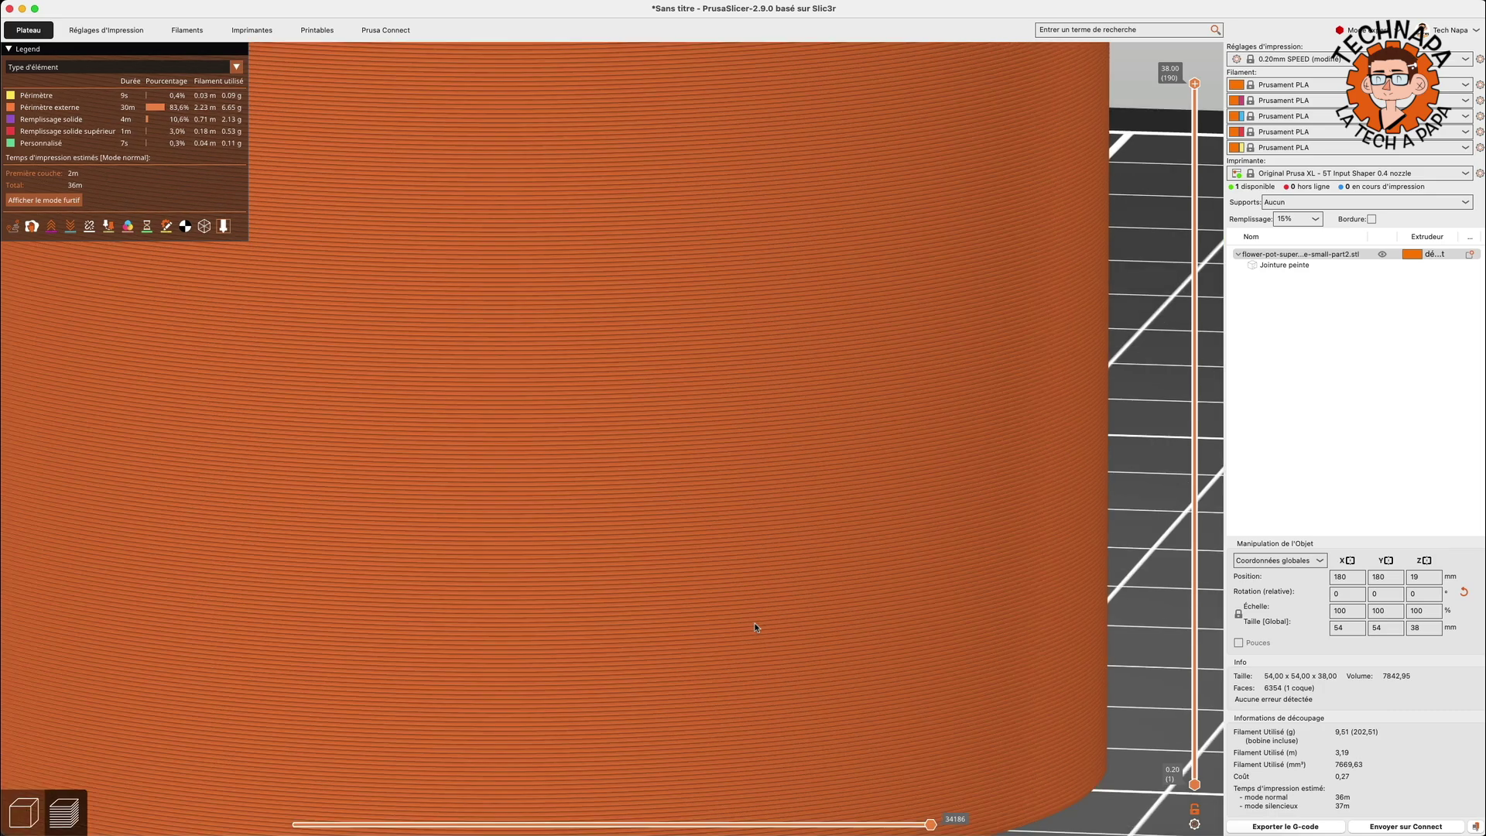
Return to the model's editor view with seam painting active and undo the painted seam on the pot's front wall
{"action": "scroll", "coordinate": [585, 439], "scroll_direction": "down", "scroll_amount": 2}
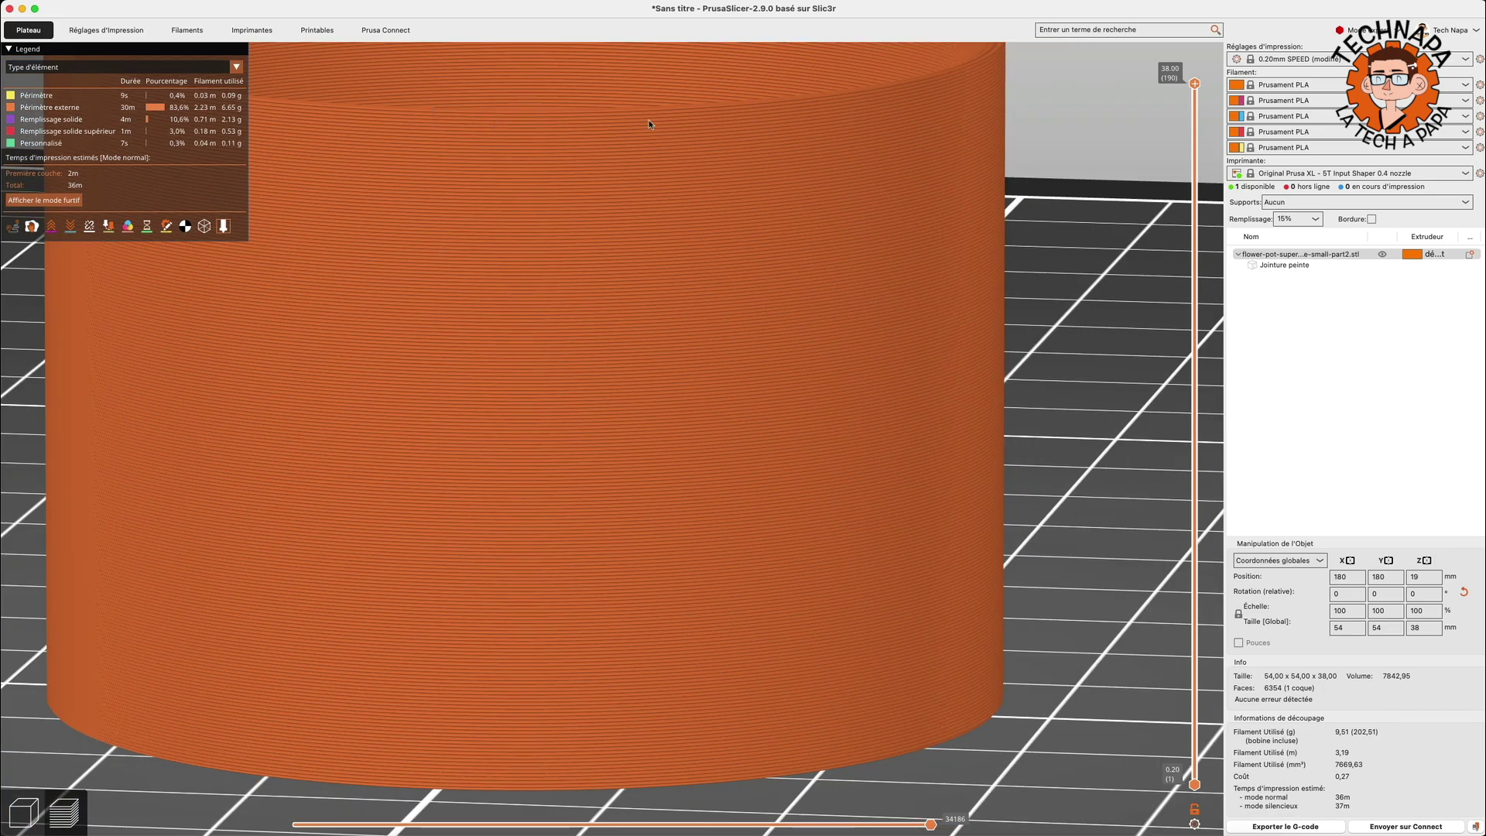
{"action": "scroll", "coordinate": [485, 299], "scroll_direction": "down", "scroll_amount": 5}
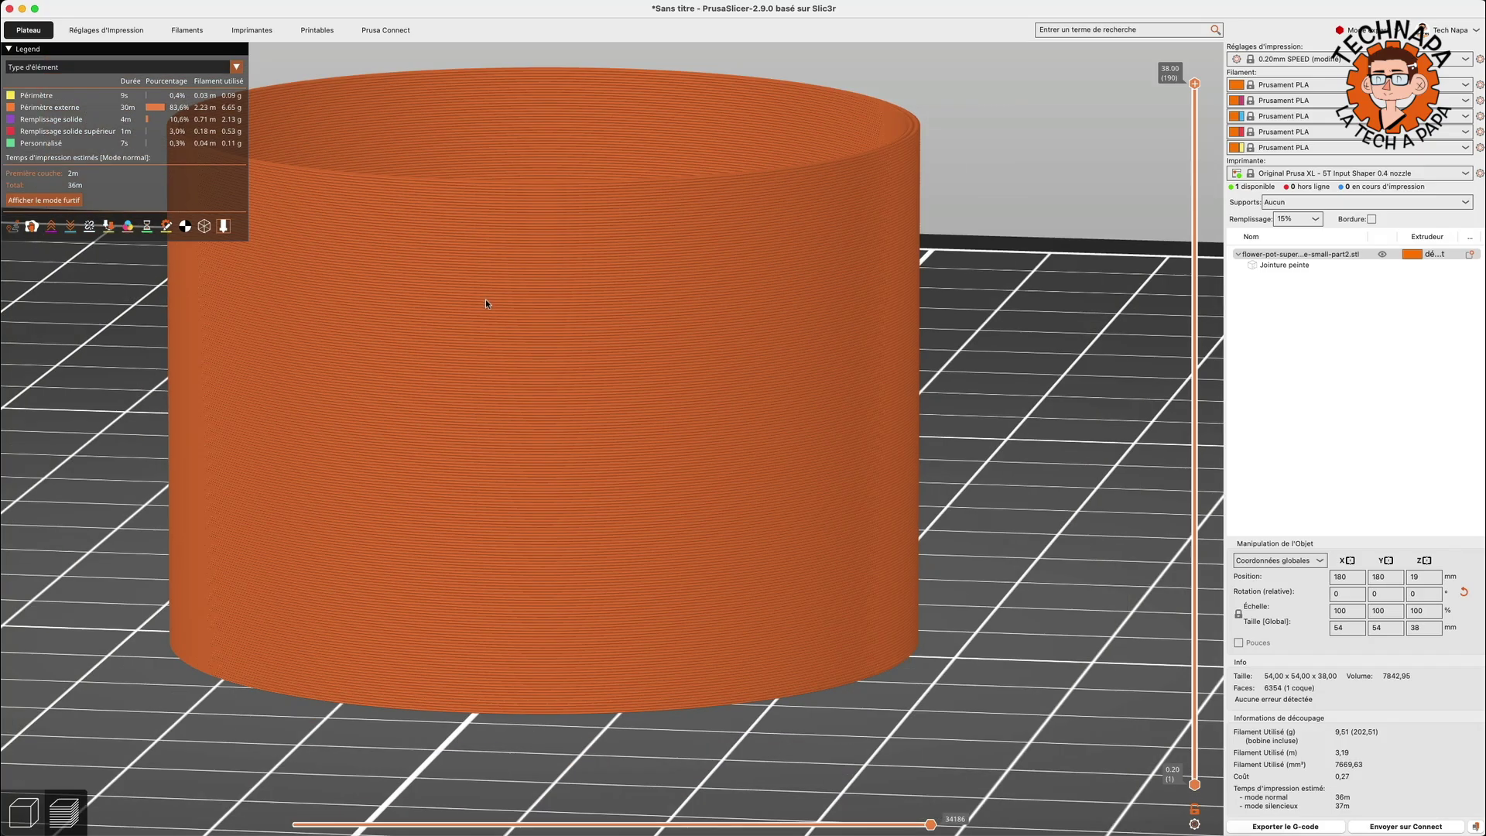
{"action": "key", "text": "Tab"}
{"action": "key", "text": "p"}
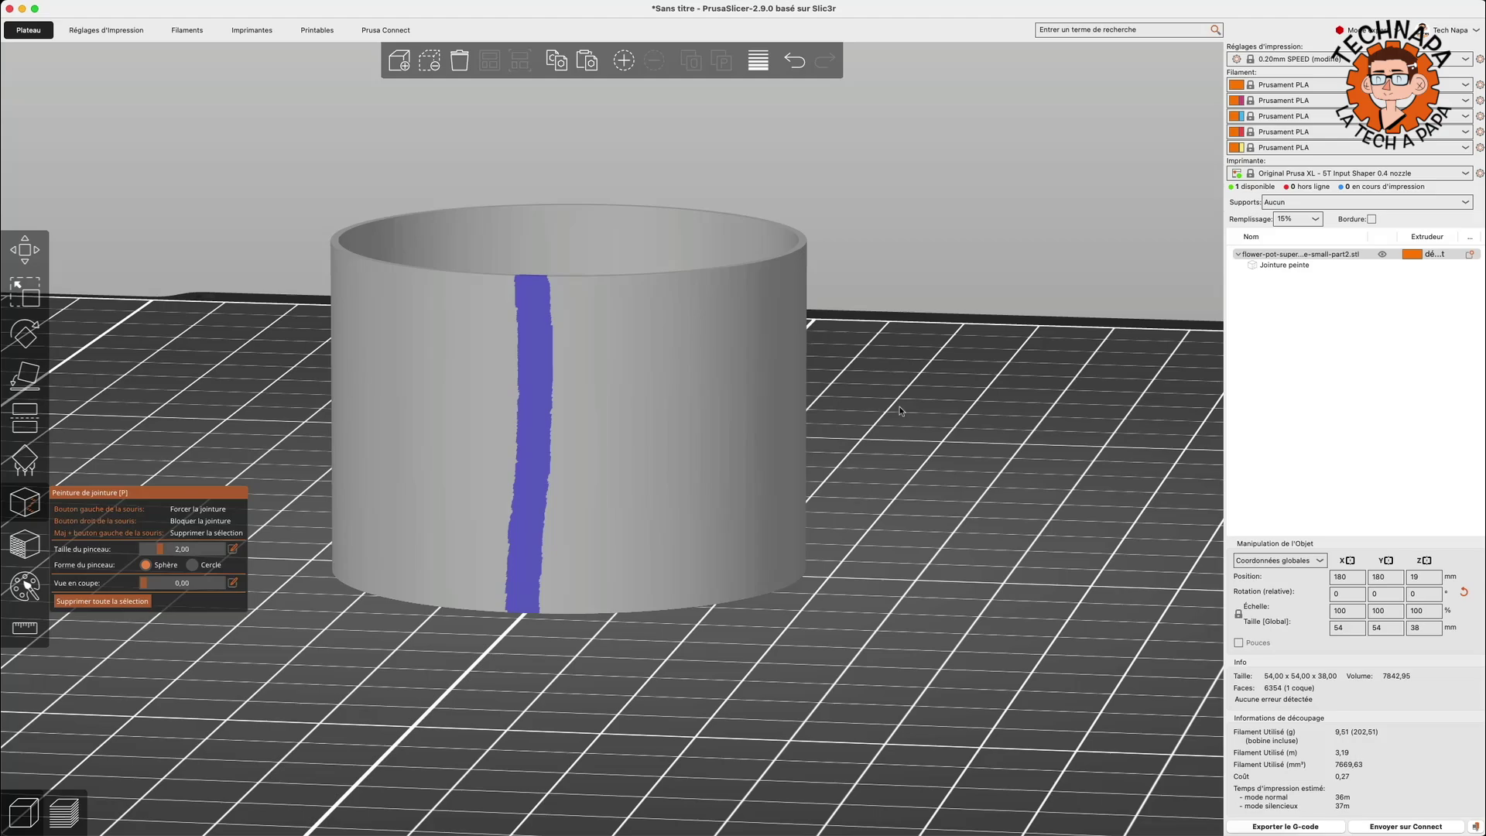
{"action": "key", "text": "super+z"}
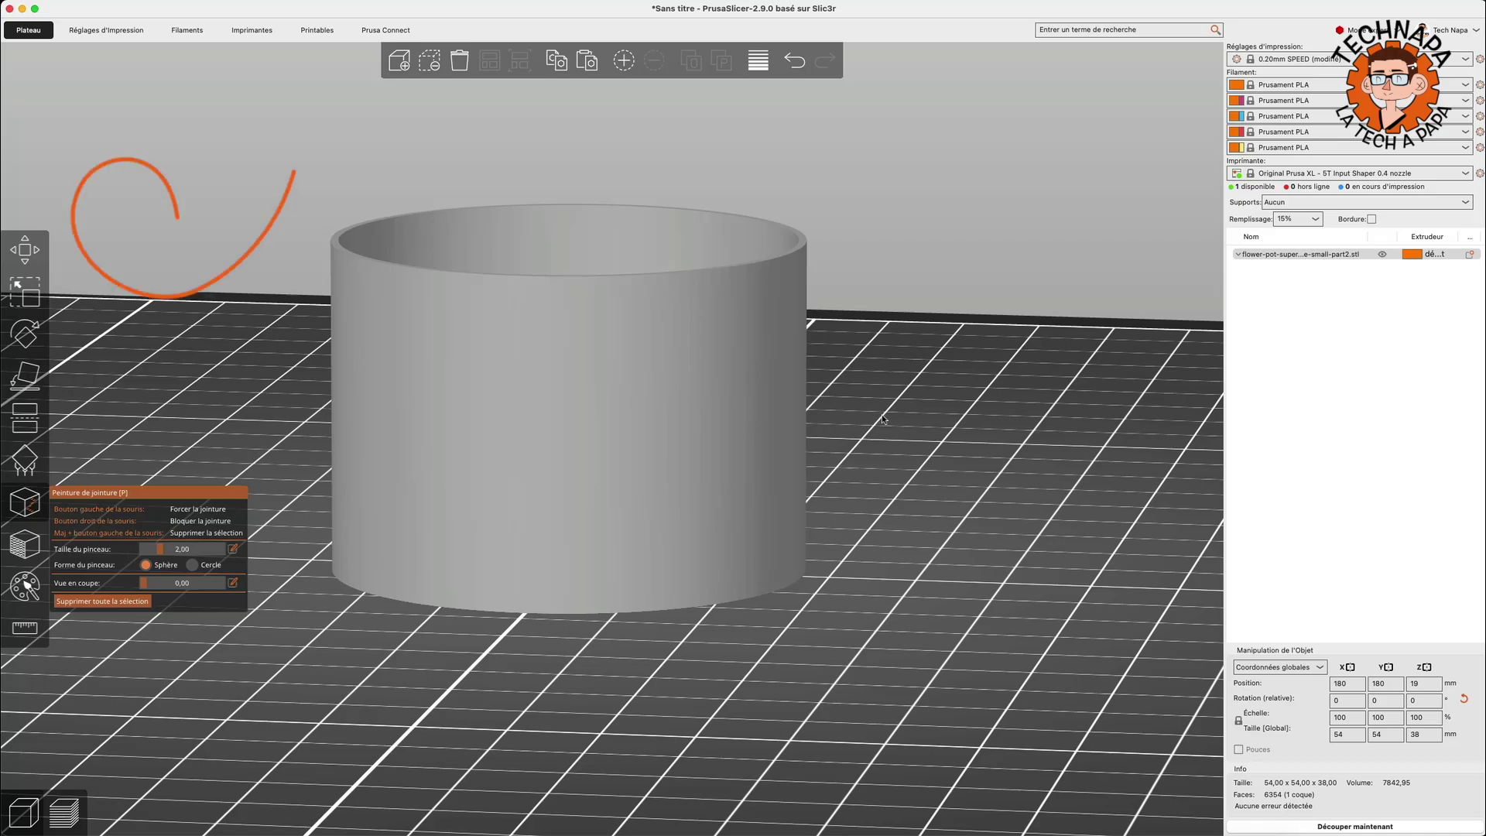
Open the scarf seam placement (Placement de la jointure en biseau) choices in the layers and perimeters print settings
{"action": "left_click", "coordinate": [120, 35]}
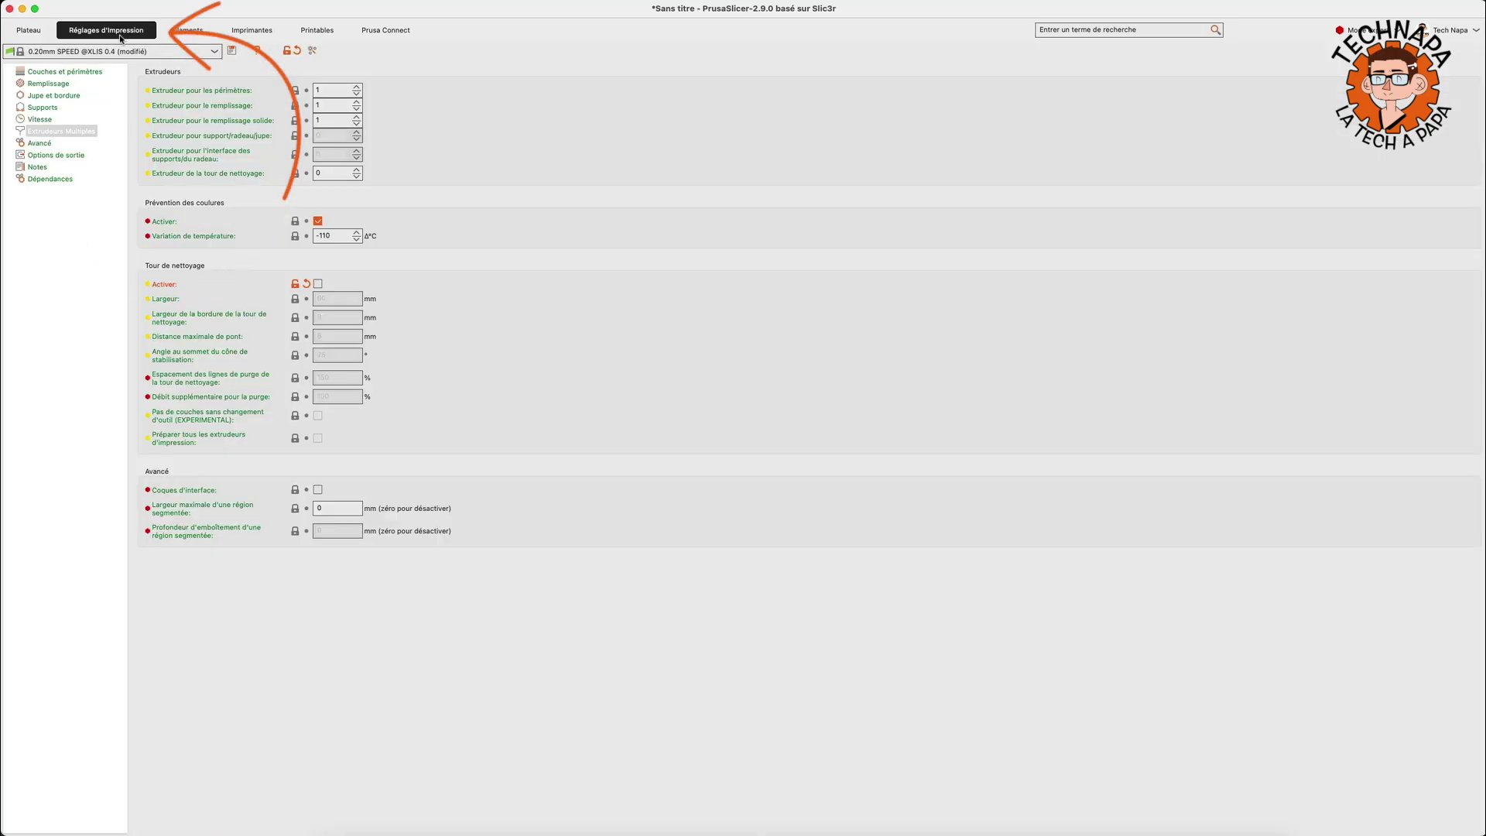
{"action": "left_click", "coordinate": [61, 72]}
{"action": "scroll", "coordinate": [246, 521], "scroll_direction": "down", "scroll_amount": 1}
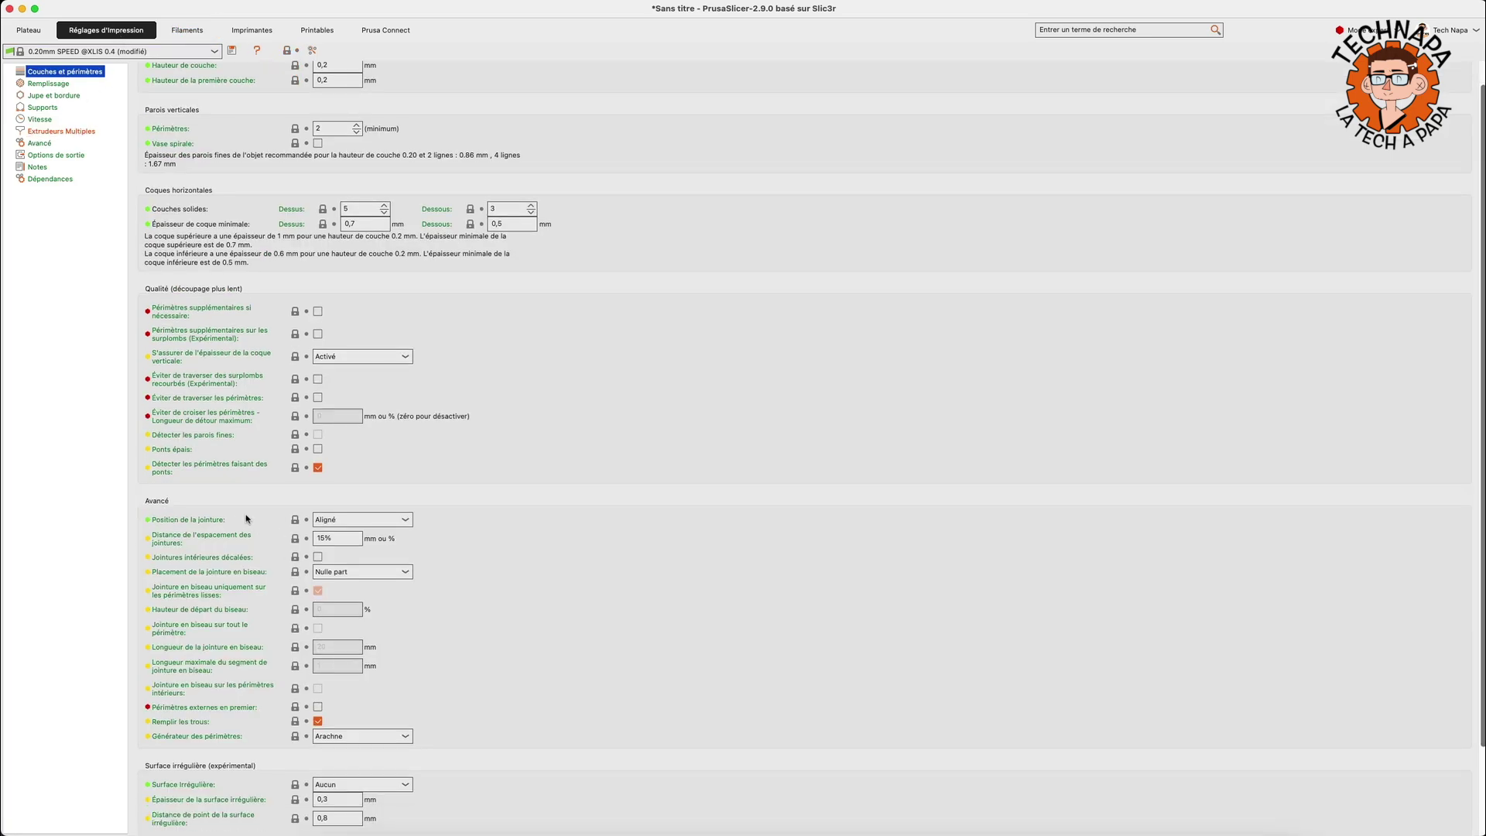
{"action": "scroll", "coordinate": [213, 542], "scroll_direction": "down", "scroll_amount": 4}
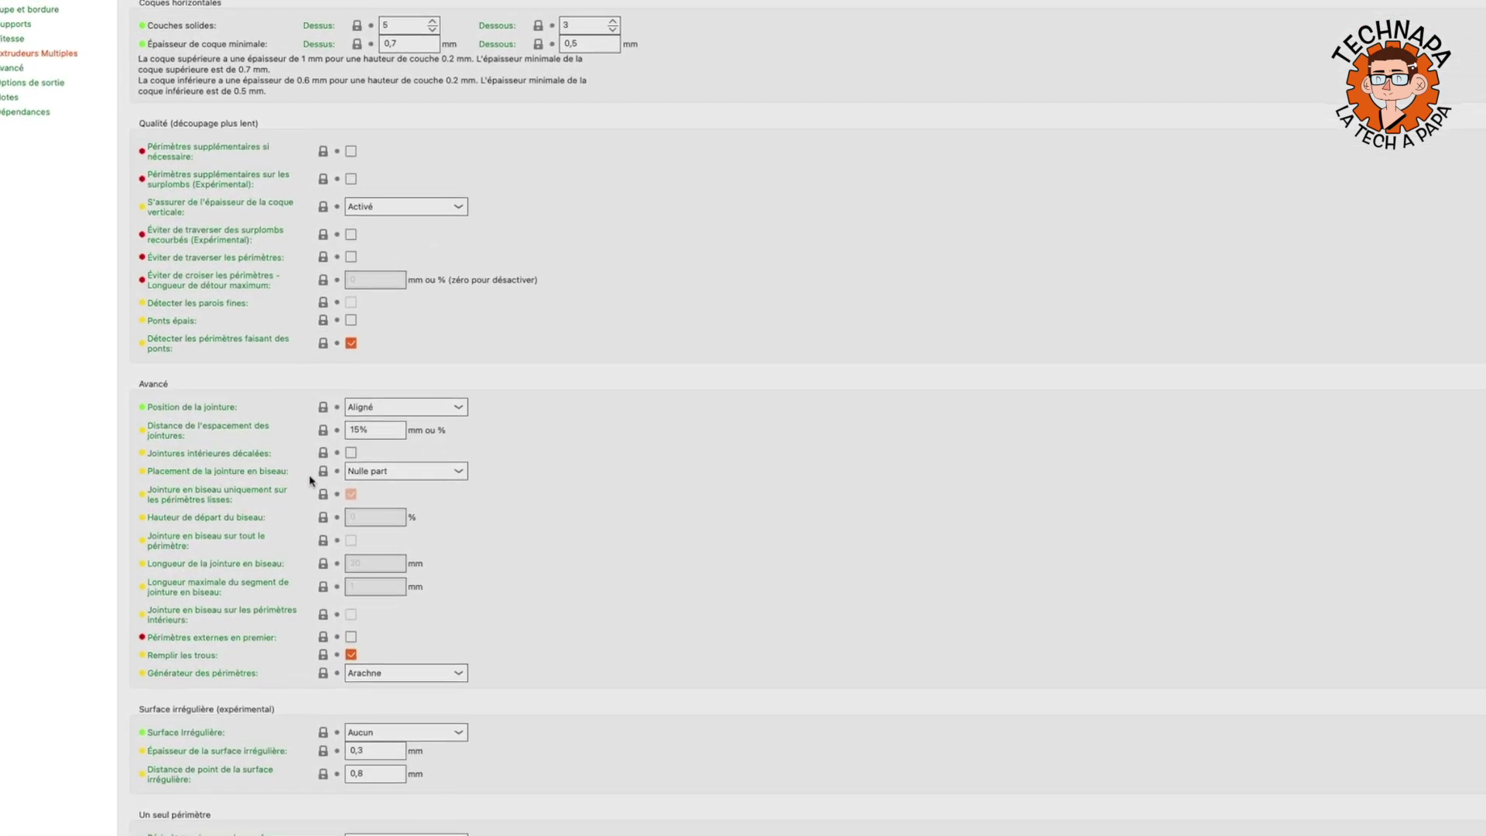
{"action": "left_click", "coordinate": [385, 474]}
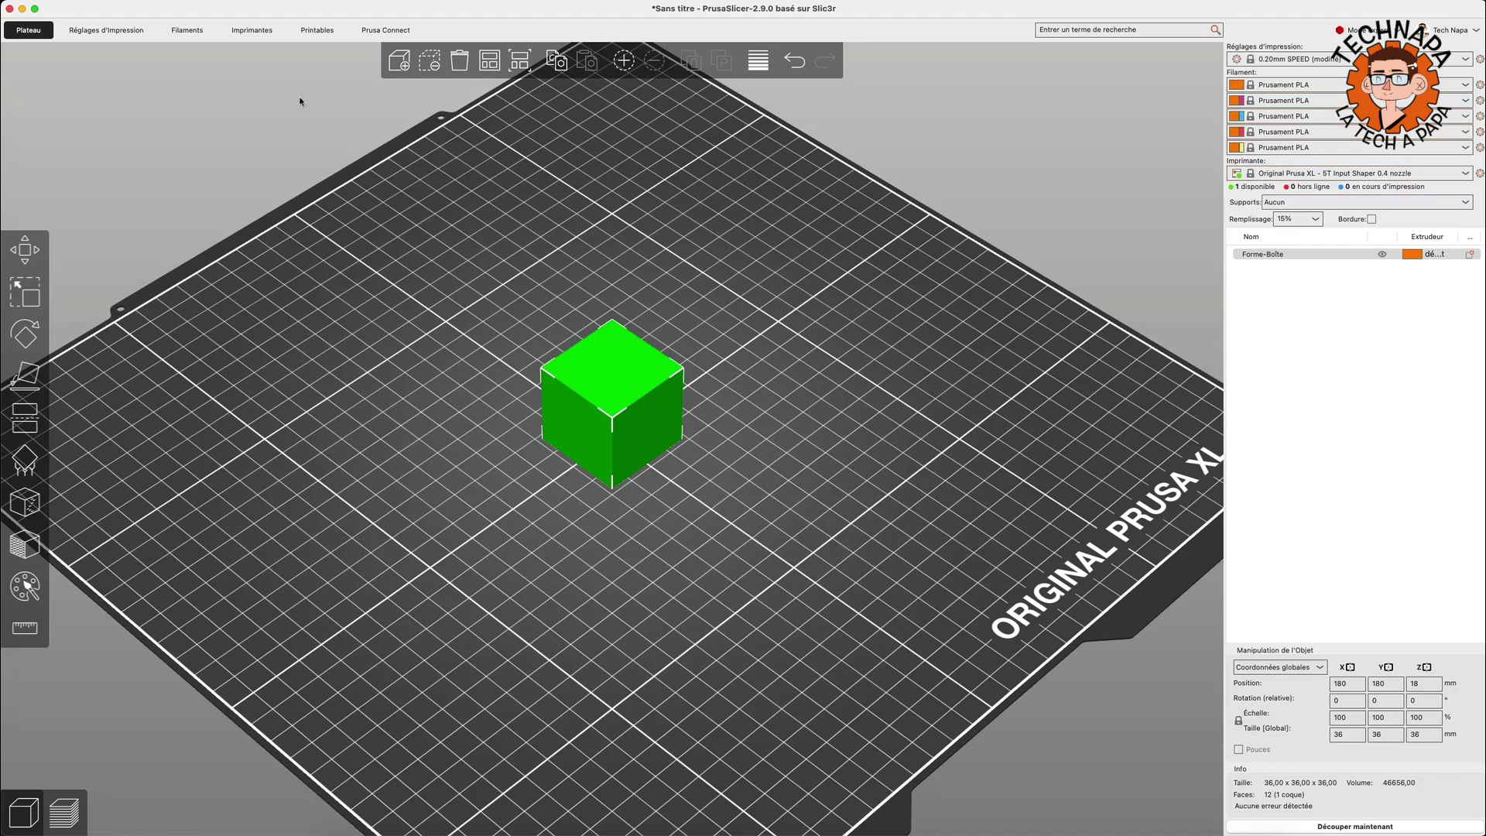
Set the fuzzy skin (Surface irrégulière) in the print settings to external walls, Parois extérieures
{"action": "left_click", "coordinate": [136, 30]}
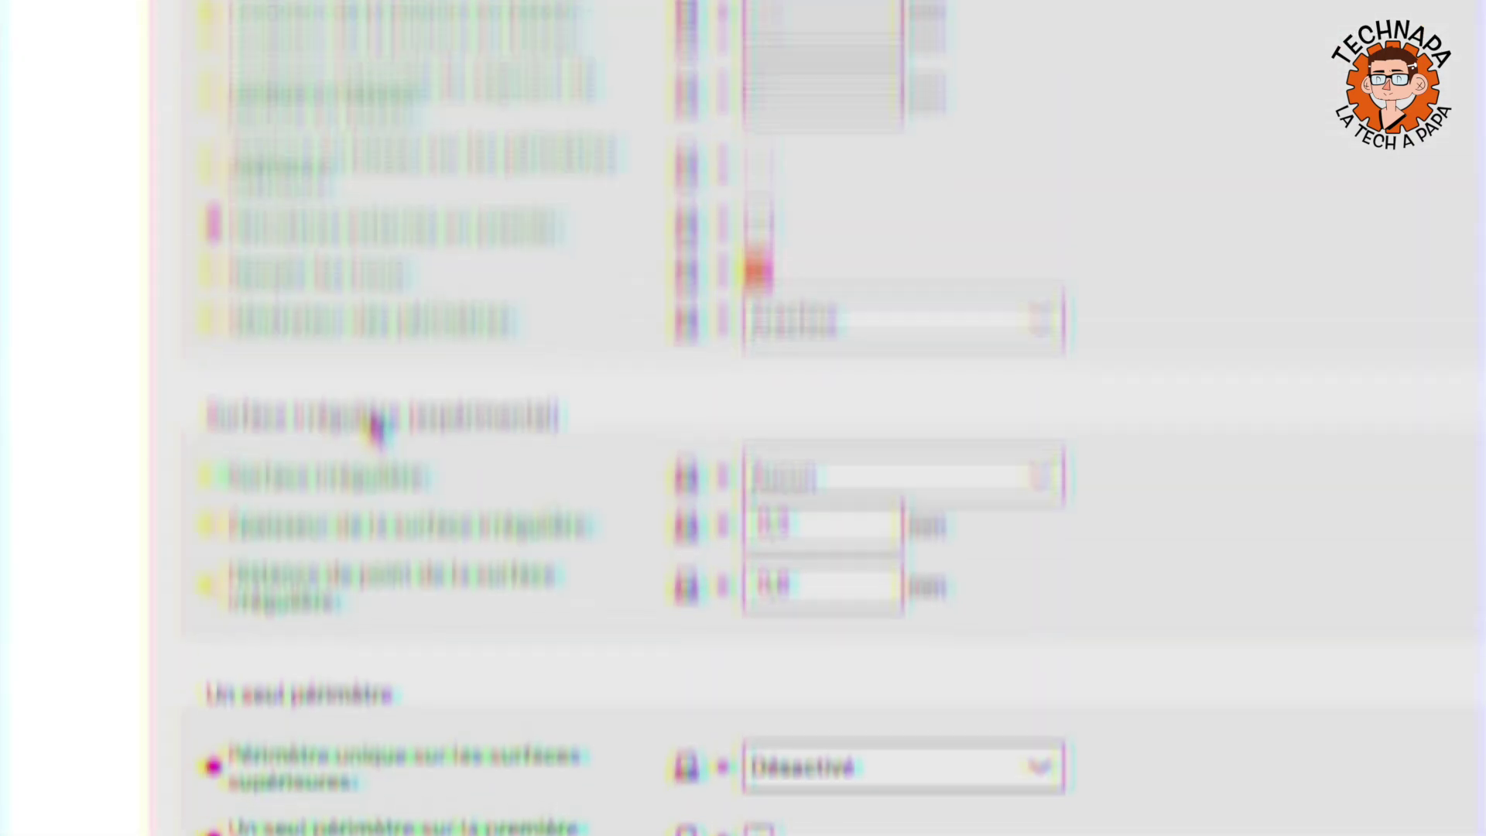
{"action": "left_click", "coordinate": [946, 453]}
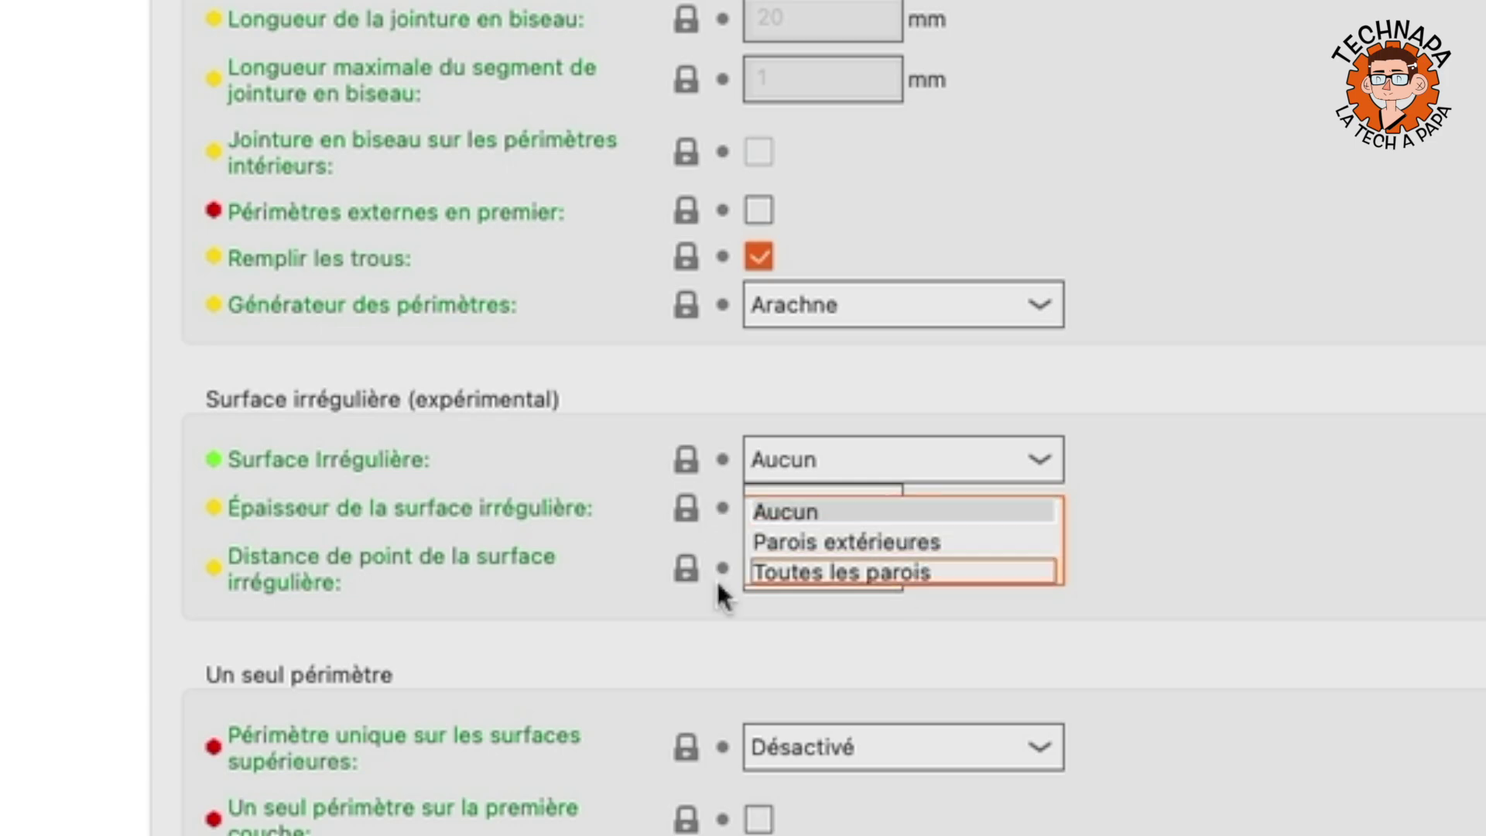
{"action": "left_click", "coordinate": [936, 537]}
{"action": "left_click", "coordinate": [901, 459]}
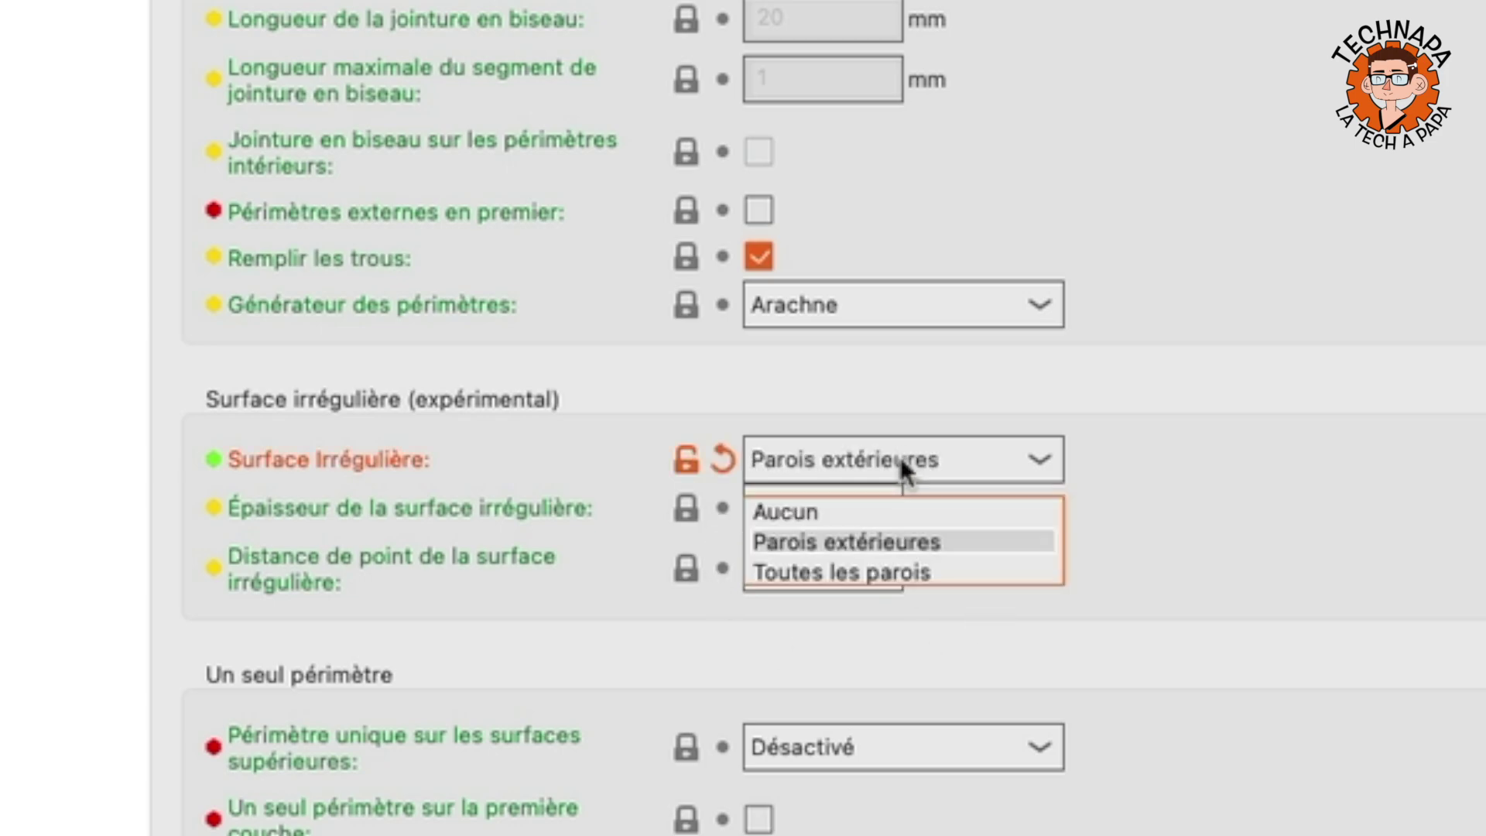
{"action": "left_click", "coordinate": [904, 570]}
Slice the box with fuzzy skin and examine its wall texture up close in the layer preview
{"action": "left_click", "coordinate": [31, 31]}
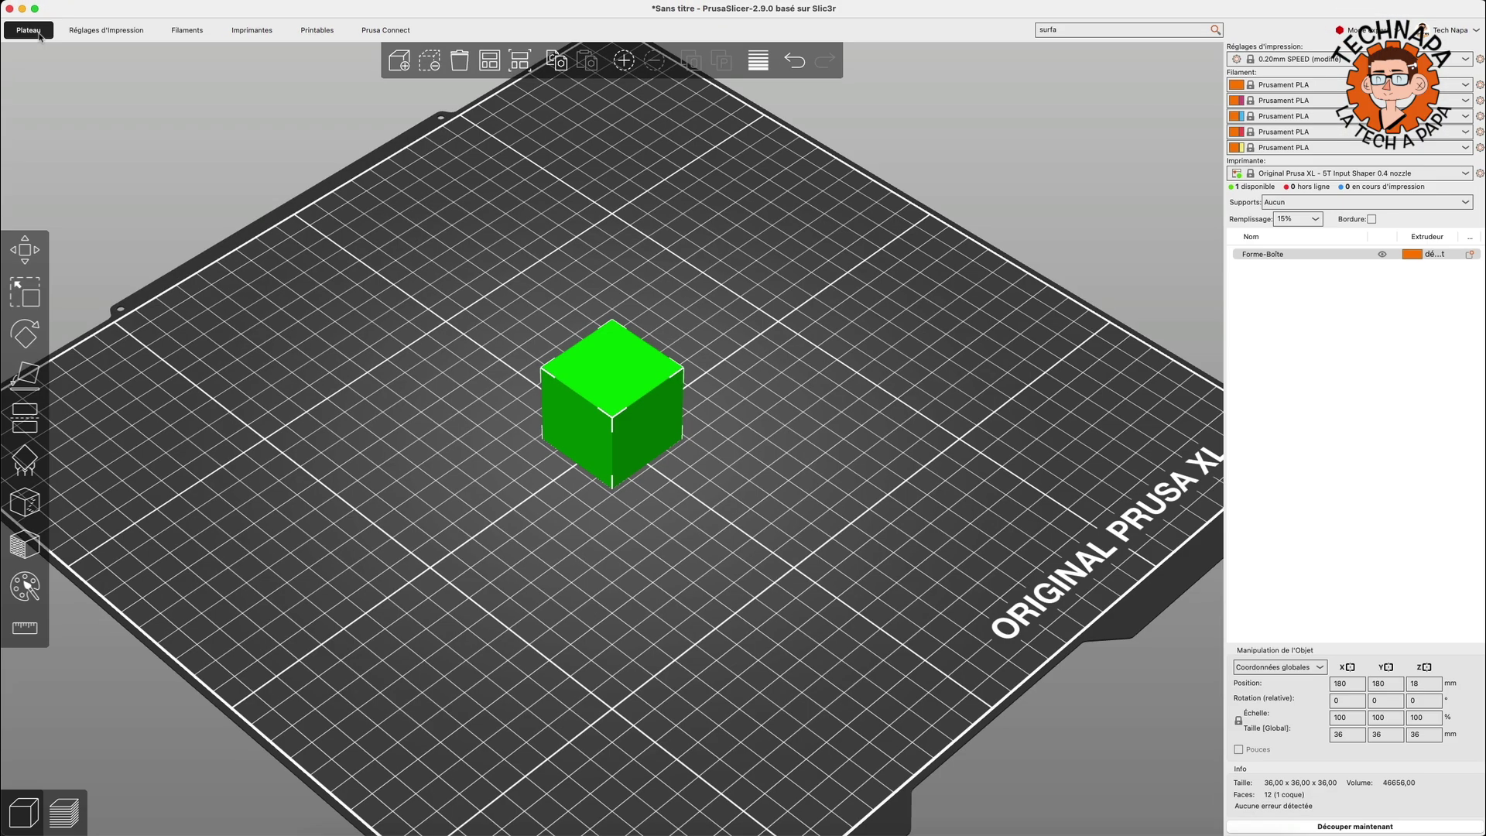
{"action": "left_click", "coordinate": [63, 812]}
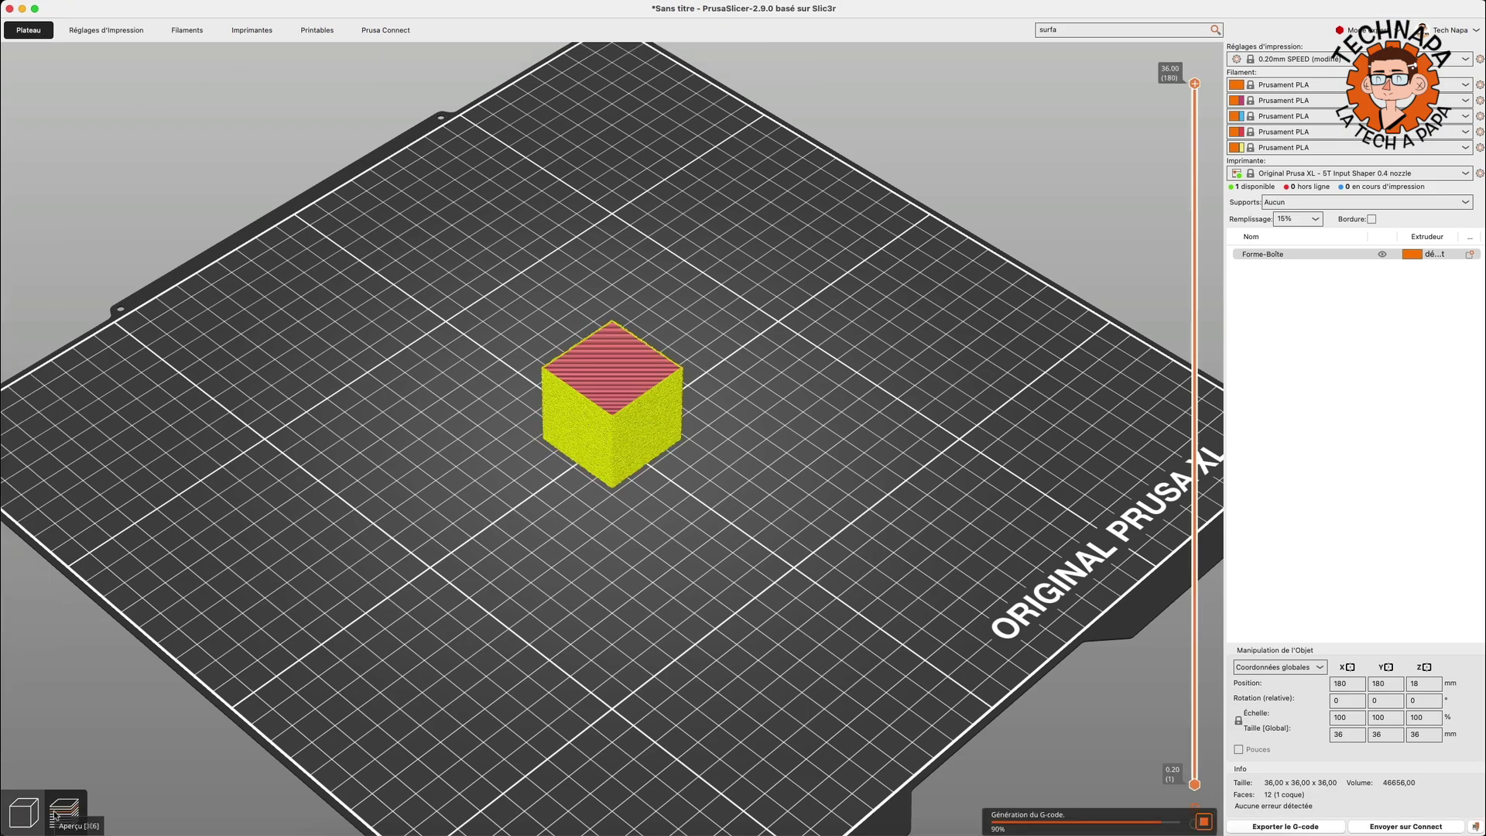
{"action": "scroll", "coordinate": [703, 466], "scroll_direction": "up", "scroll_amount": 11}
{"action": "scroll", "coordinate": [704, 466], "scroll_direction": "down", "scroll_amount": 2}
{"action": "left_click_drag", "start_coordinate": [765, 657], "coordinate": [881, 369]}
{"action": "scroll", "coordinate": [915, 372], "scroll_direction": "up", "scroll_amount": 5}
Reset the fuzzy skin print setting to Aucun and inspect the box's walls in the updated layer preview
{"action": "left_click", "coordinate": [116, 31]}
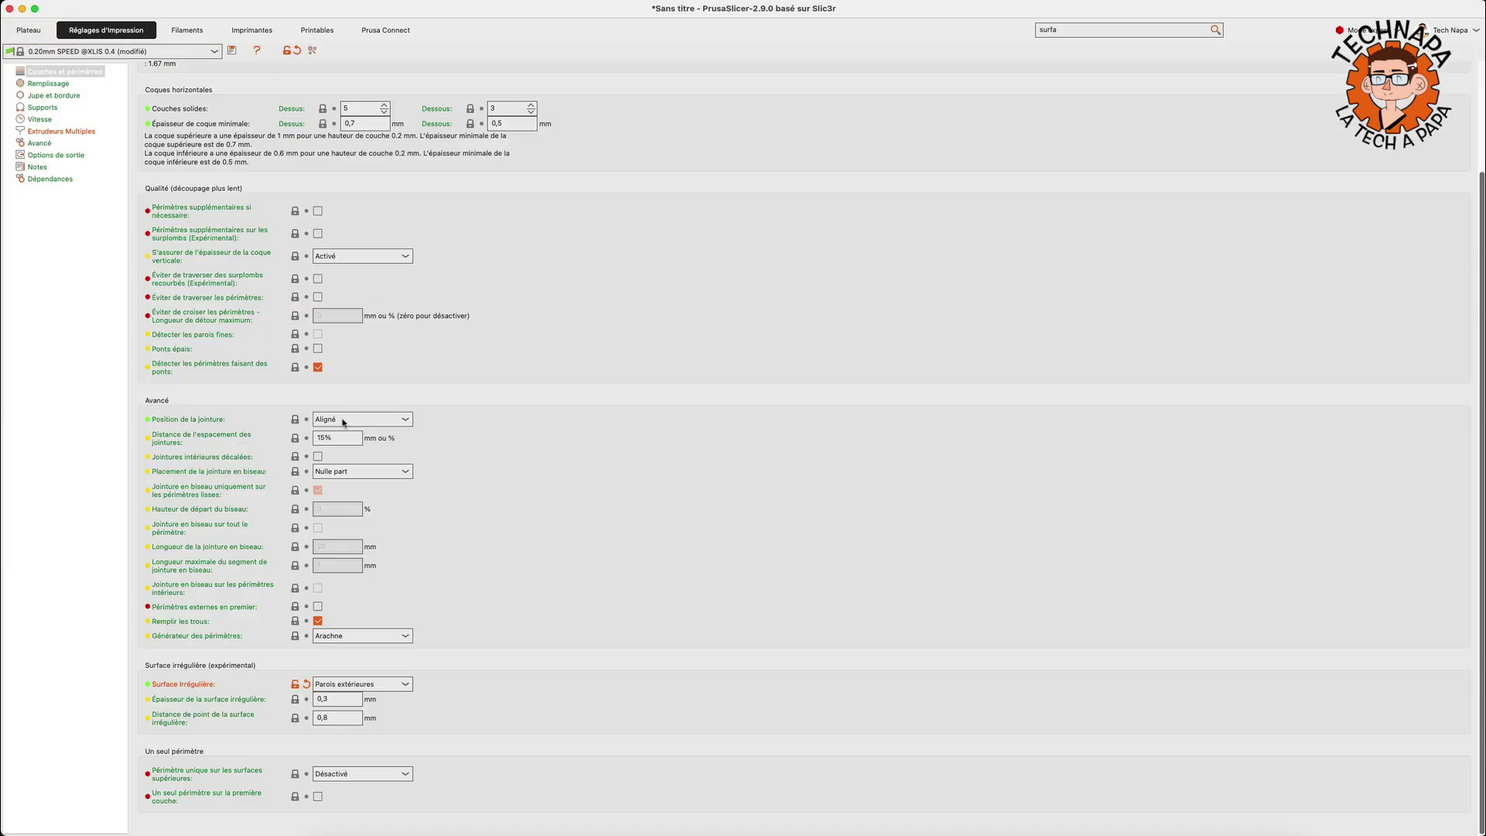
{"action": "left_click", "coordinate": [307, 684]}
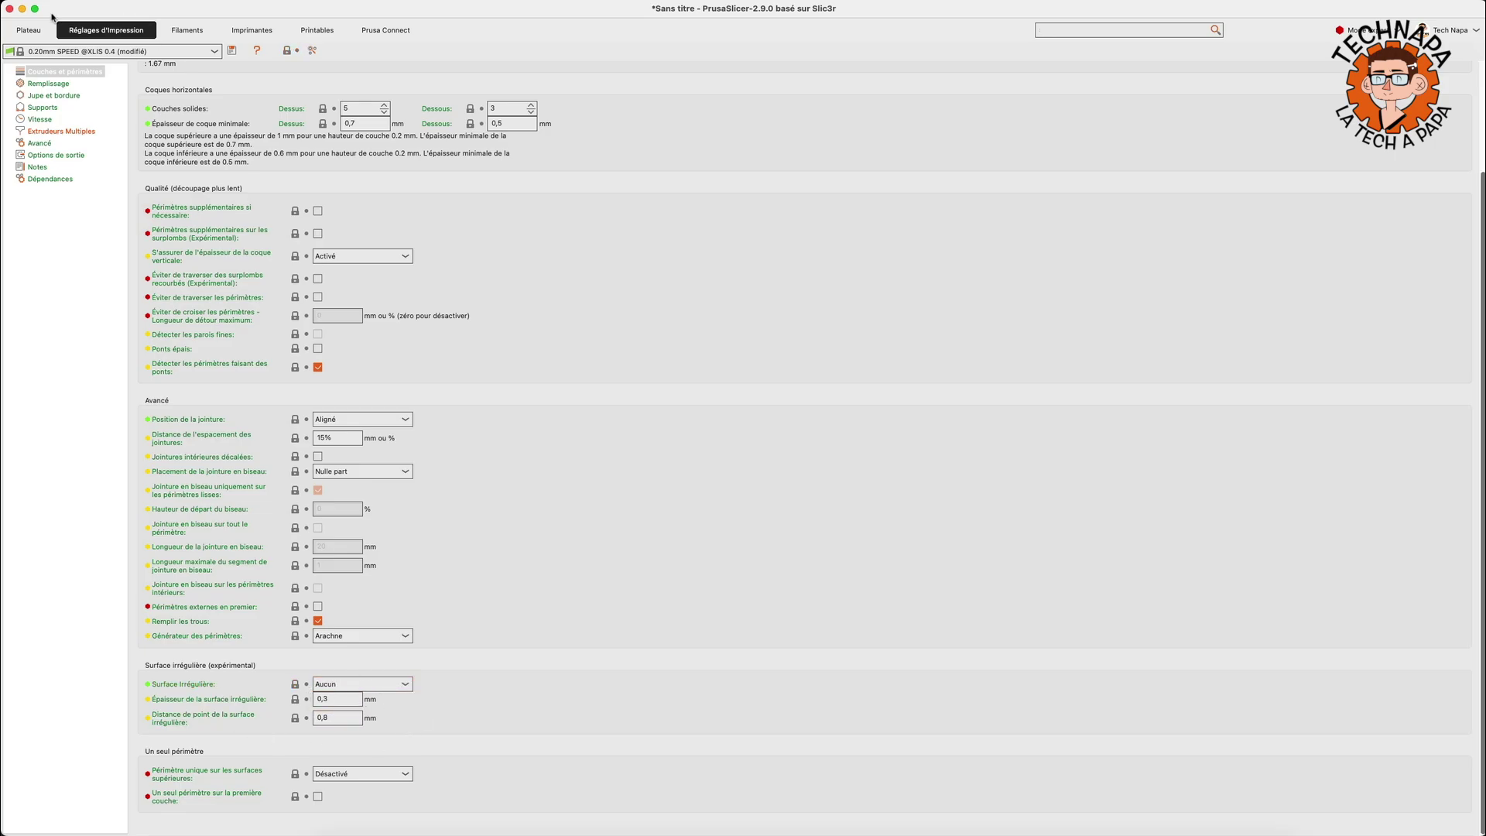
{"action": "left_click", "coordinate": [35, 31]}
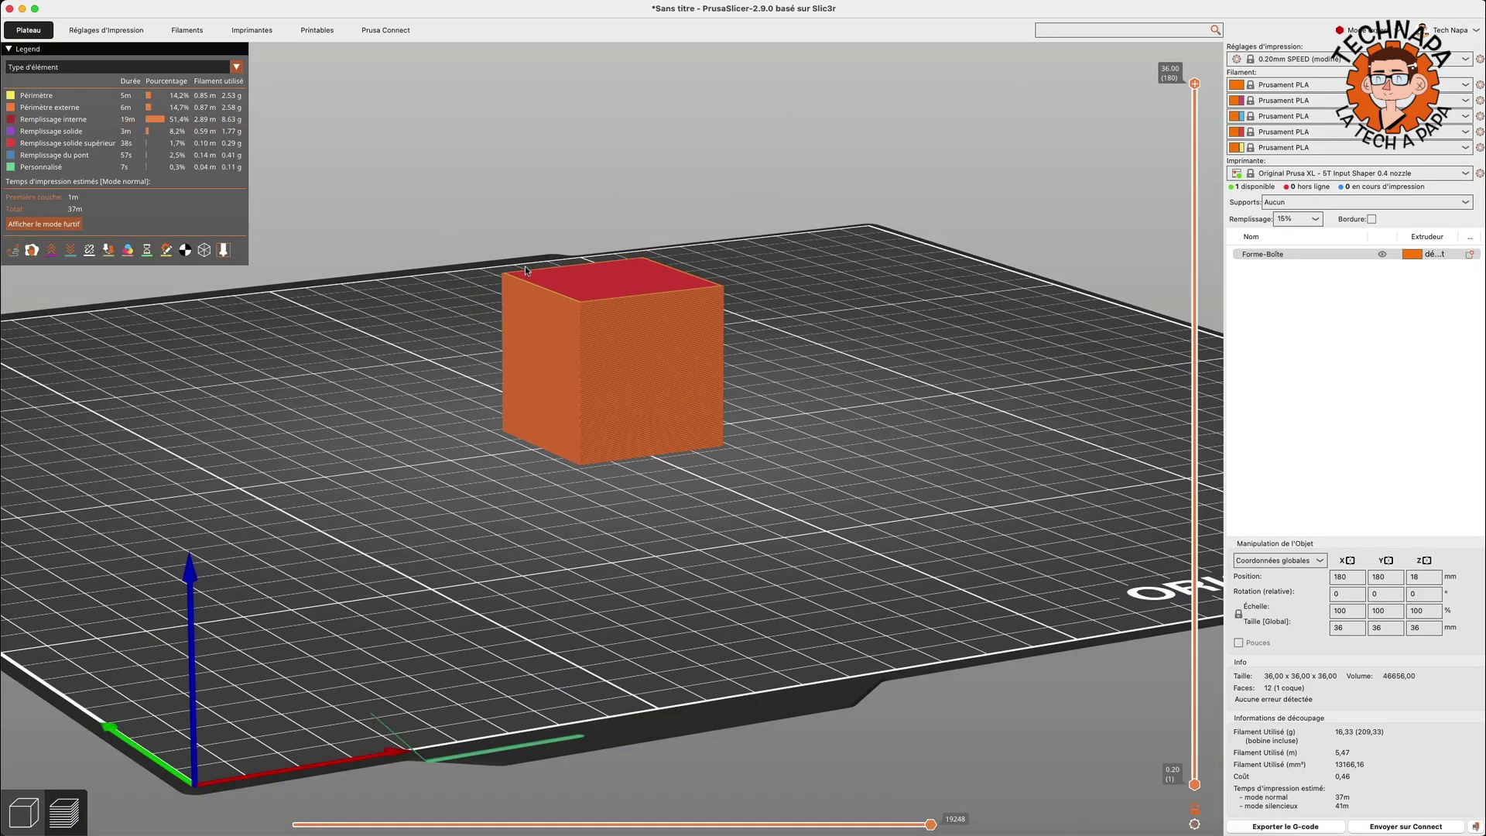
{"action": "scroll", "coordinate": [607, 288], "scroll_direction": "up", "scroll_amount": 10}
{"action": "scroll", "coordinate": [607, 307], "scroll_direction": "down", "scroll_amount": 10}
{"action": "left_click_drag", "start_coordinate": [439, 496], "coordinate": [402, 575]}
Go back to the box's editor view and open the painted fuzzy skin tool (Surface irrégulière peinte)
{"action": "left_click", "coordinate": [23, 813]}
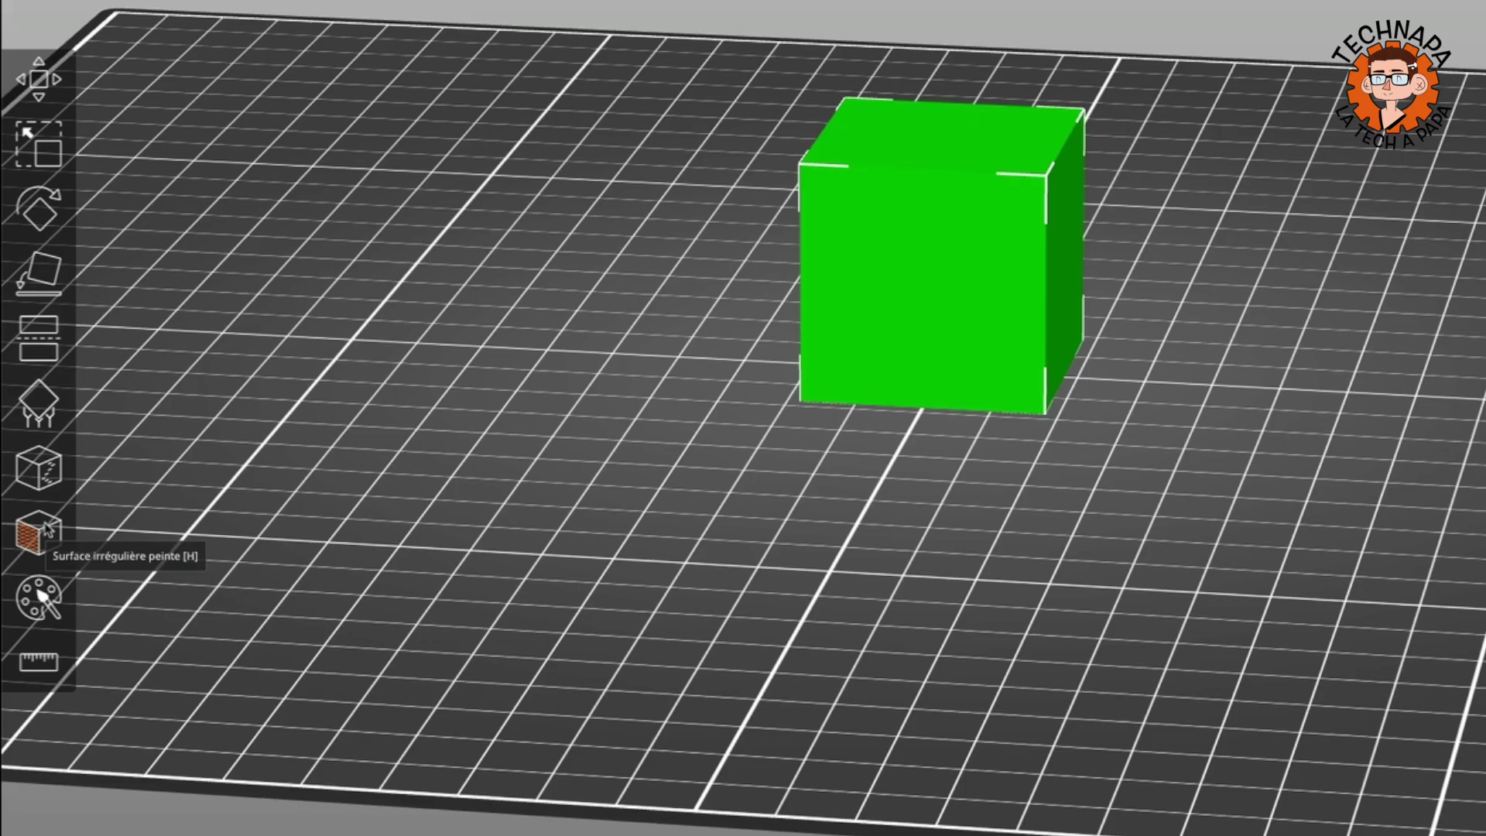
{"action": "left_click", "coordinate": [30, 544]}
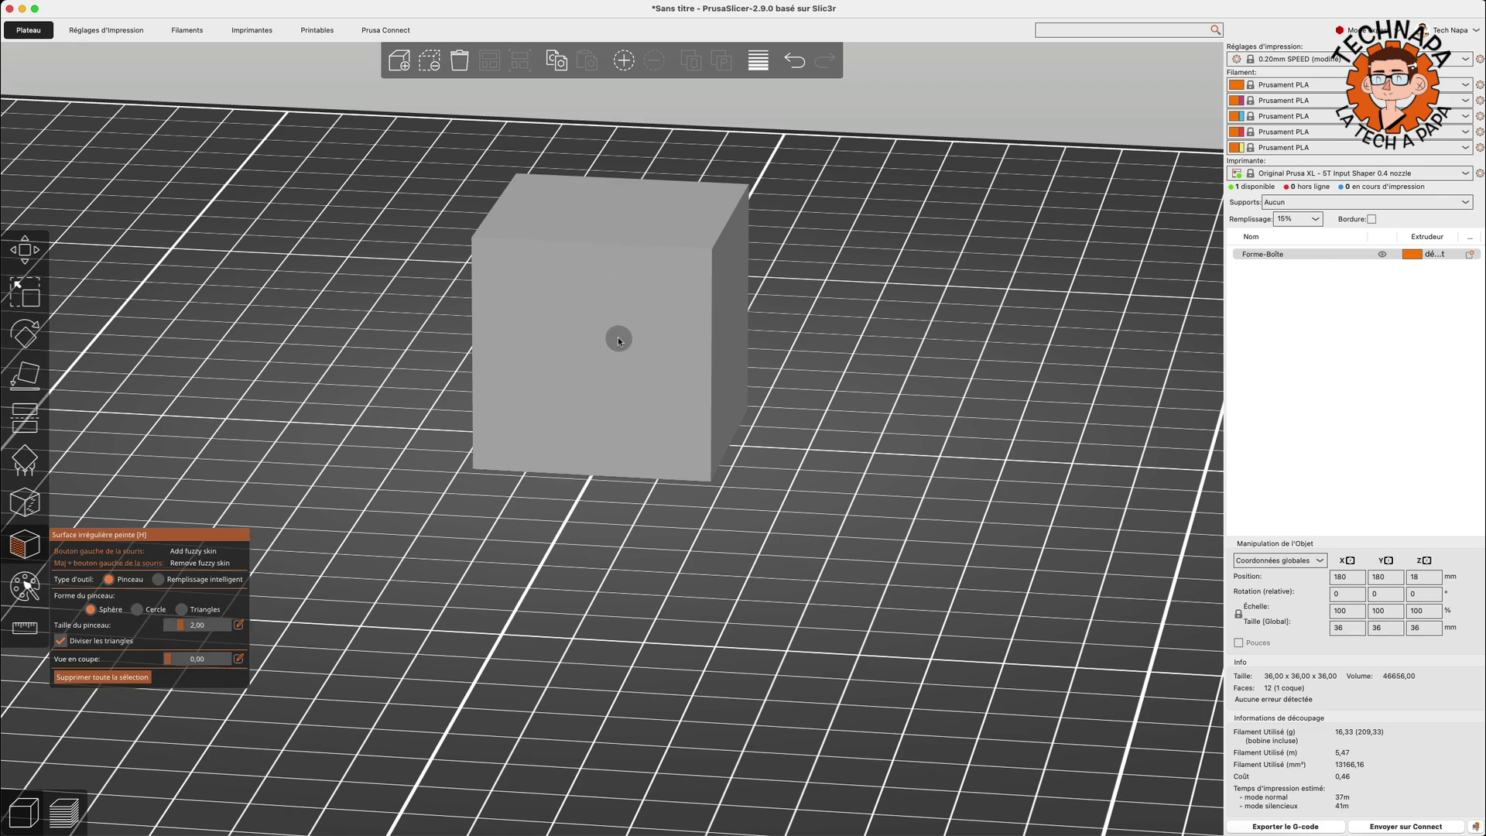
{"action": "left_click", "coordinate": [308, 36]}
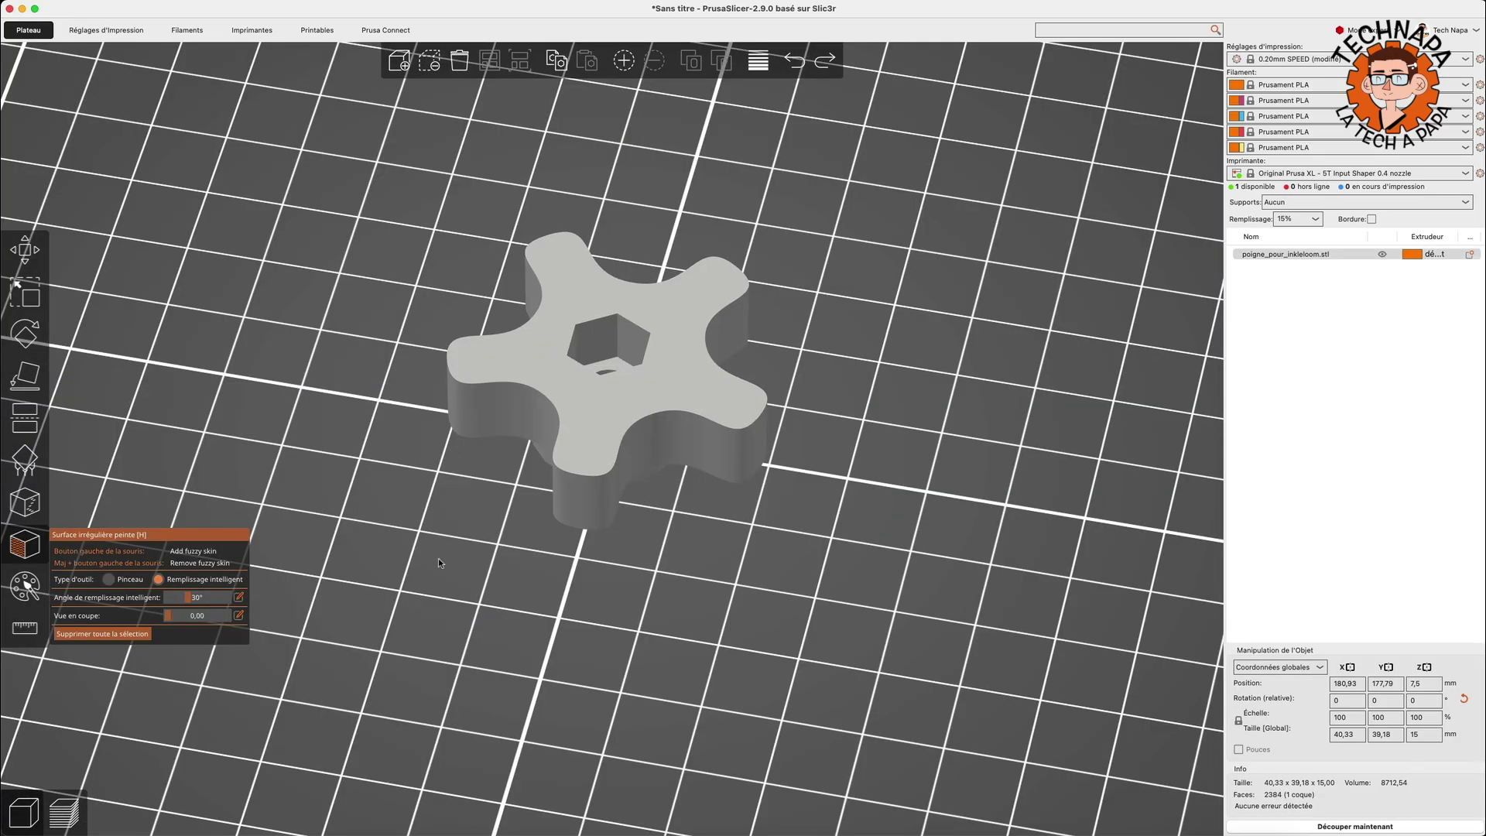
Paint fuzzy skin with the brush onto the side tips of two neighbouring arms of the poigne_pour_inkleloom handle
{"action": "right_click_drag", "start_coordinate": [438, 559], "coordinate": [456, 534]}
{"action": "mouse_move", "coordinate": [438, 575]}
{"action": "left_mouse_down"}
{"action": "mouse_move", "coordinate": [447, 556]}
{"action": "mouse_move", "coordinate": [507, 554]}
{"action": "mouse_move", "coordinate": [483, 576]}
{"action": "mouse_move", "coordinate": [519, 393]}
{"action": "mouse_move", "coordinate": [527, 418]}
{"action": "left_mouse_up"}
{"action": "left_click", "coordinate": [113, 577]}
{"action": "mouse_move", "coordinate": [712, 416]}
{"action": "left_mouse_down"}
{"action": "mouse_move", "coordinate": [728, 403]}
{"action": "mouse_move", "coordinate": [712, 404]}
{"action": "left_mouse_up"}
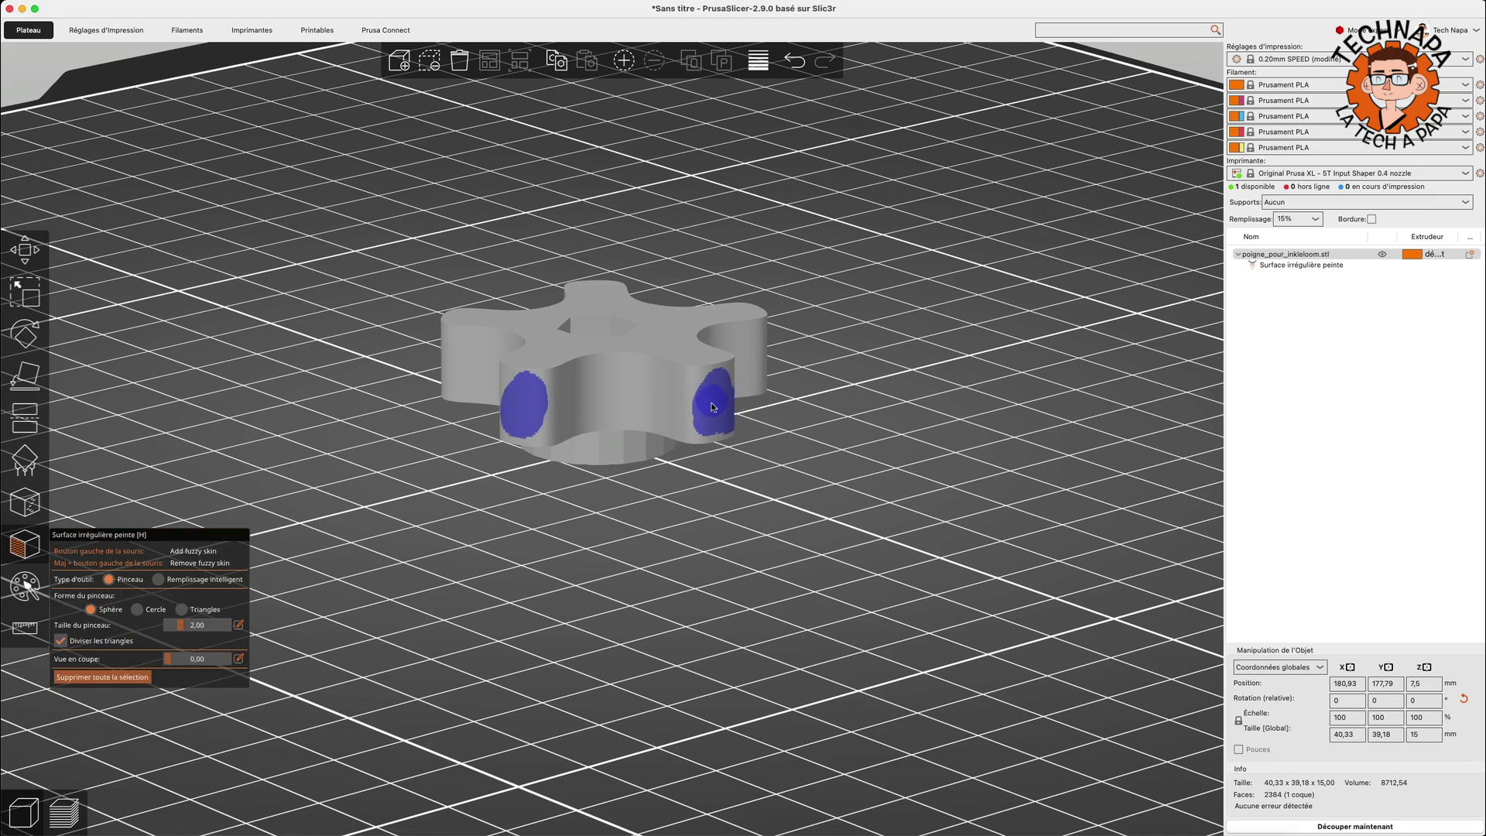
Slice the handle and examine the fuzzy patches on its two painted arm tips in the layer preview
{"action": "mouse_move", "coordinate": [861, 446]}
{"action": "left_mouse_down"}
{"action": "mouse_move", "coordinate": [754, 473]}
{"action": "mouse_move", "coordinate": [659, 403]}
{"action": "mouse_move", "coordinate": [637, 408]}
{"action": "left_mouse_up"}
{"action": "left_click", "coordinate": [64, 814]}
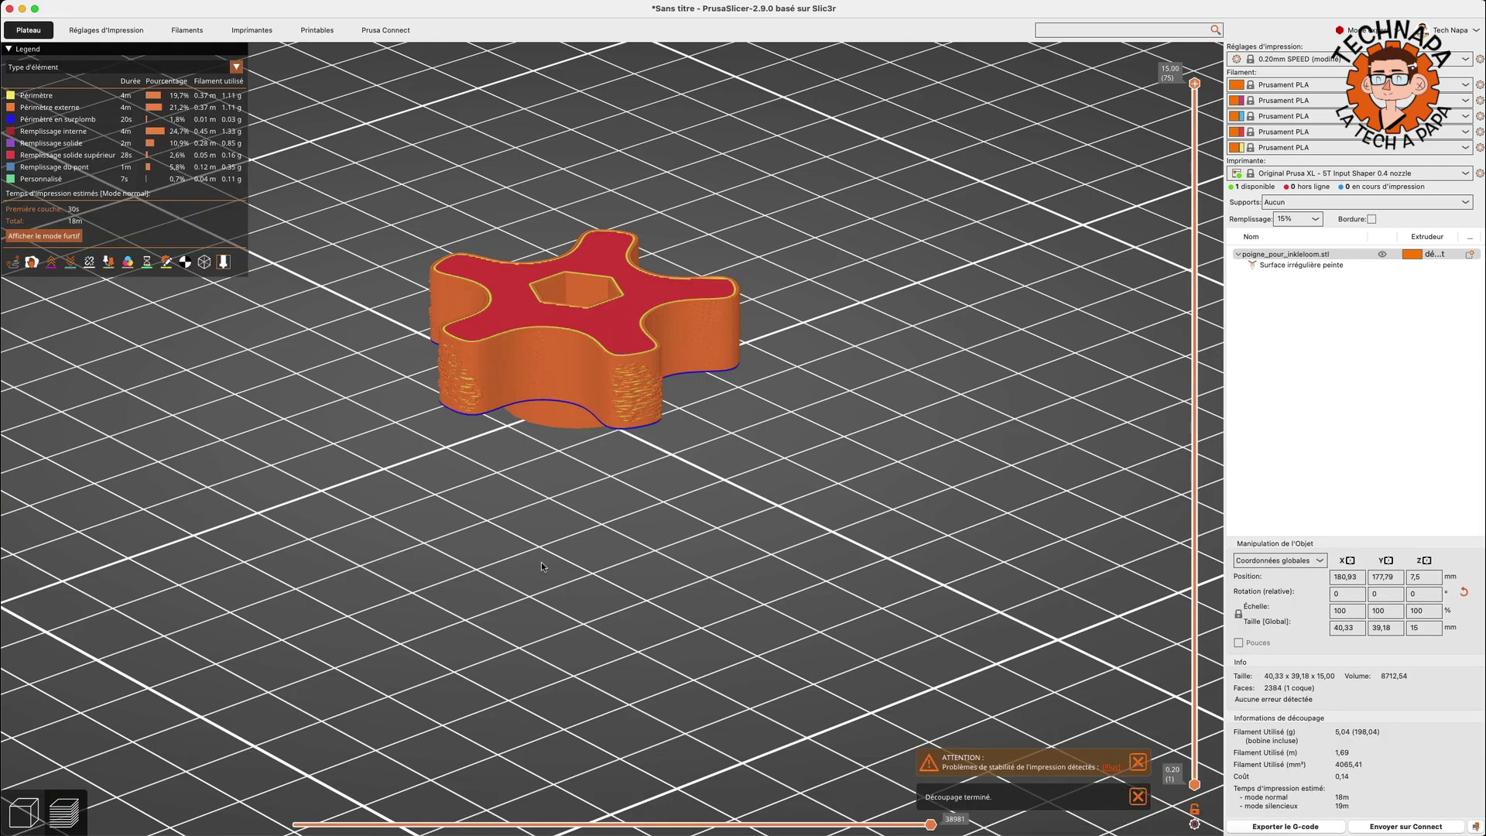
{"action": "left_click_drag", "start_coordinate": [541, 565], "coordinate": [809, 464]}
{"action": "scroll", "coordinate": [811, 466], "scroll_direction": "up", "scroll_amount": 2}
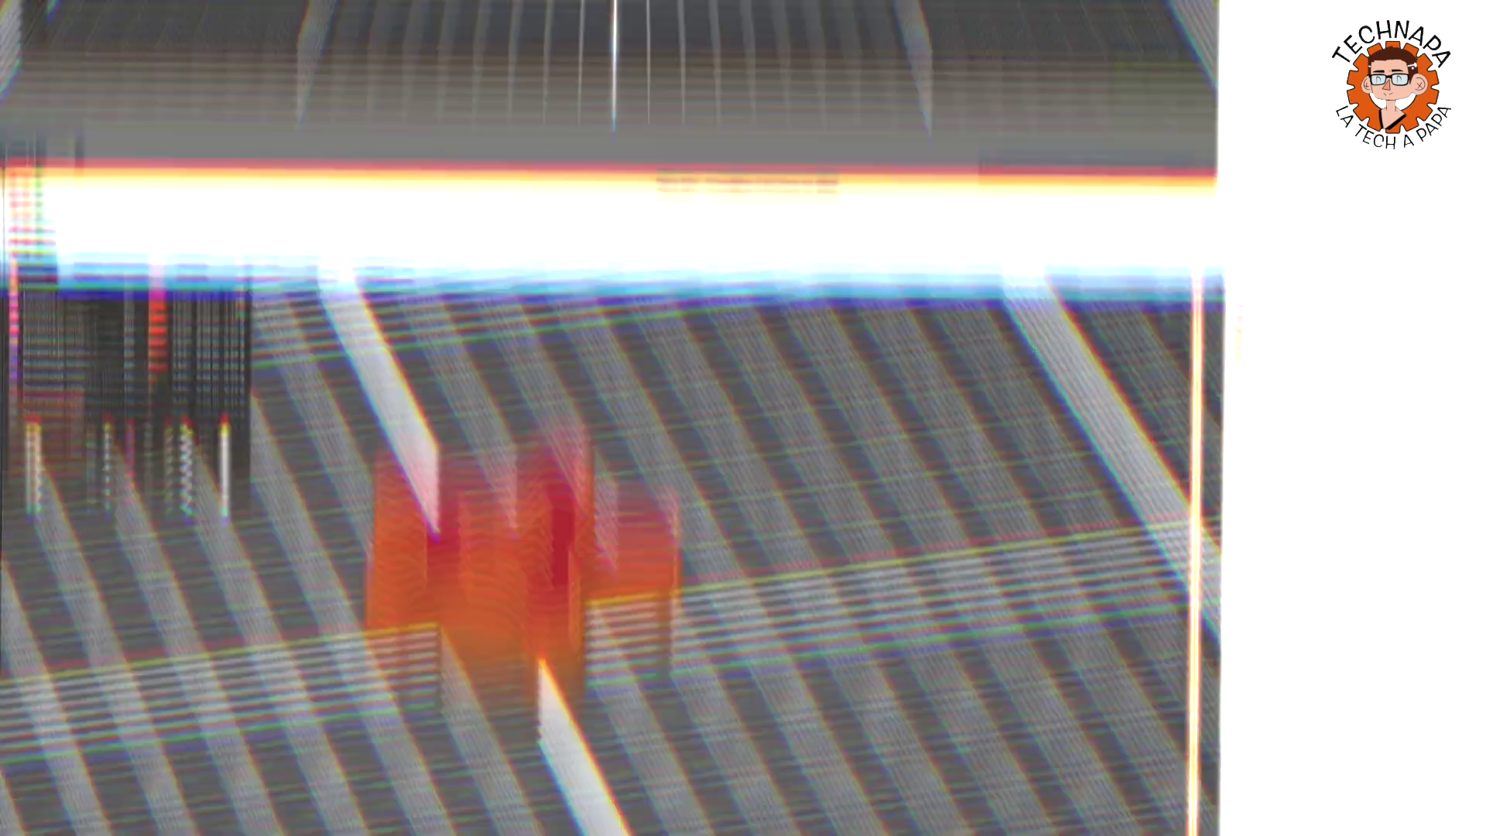
Paint the jinx02 bust's torso with Extrudeur 2 in multimaterial painting, using smart fill to pick the area
{"action": "scroll", "coordinate": [702, 452], "scroll_direction": "up", "scroll_amount": 5}
{"action": "scroll", "coordinate": [701, 453], "scroll_direction": "down", "scroll_amount": 5}
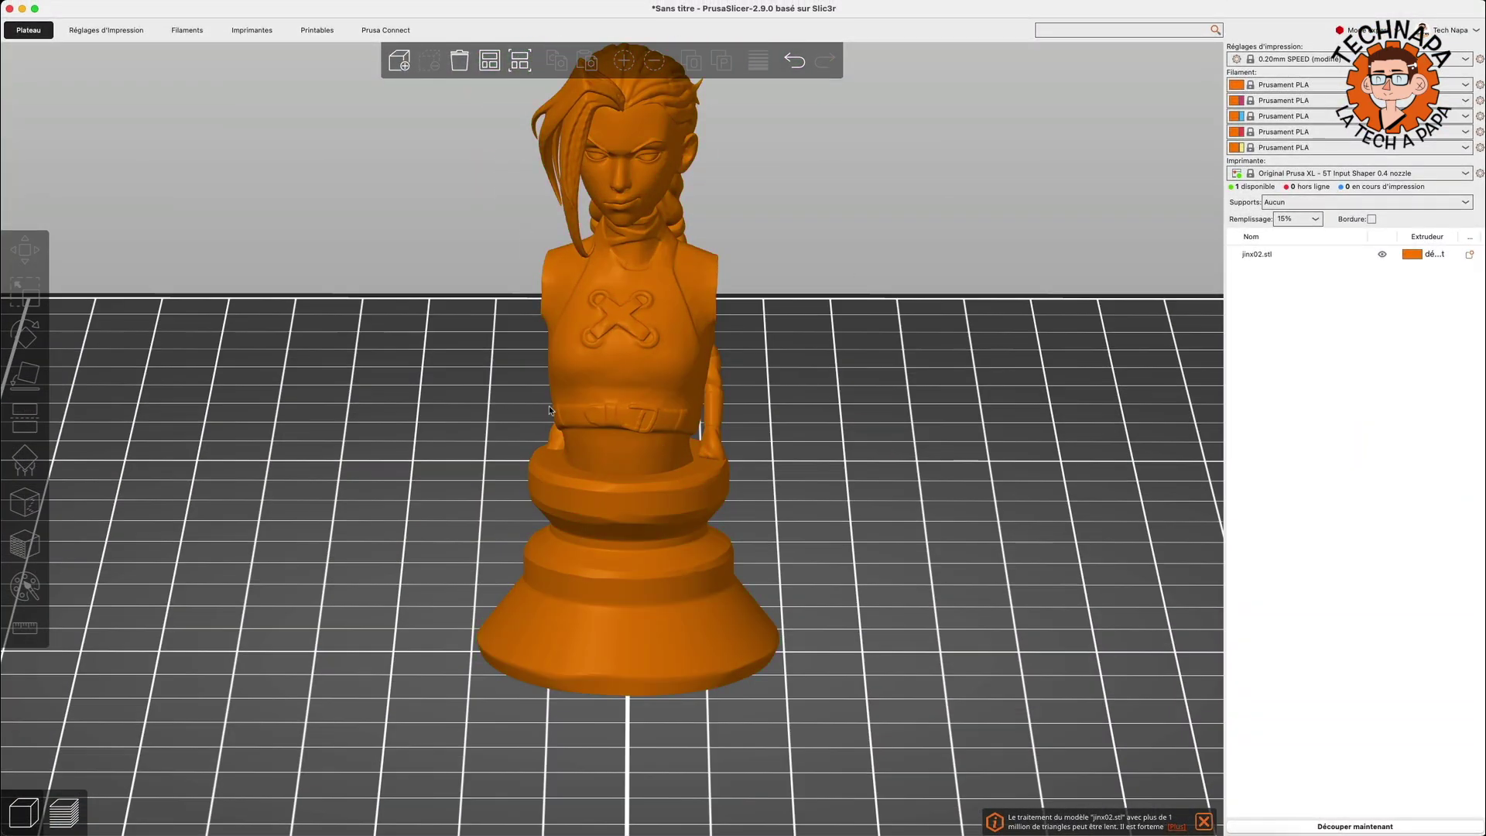
{"action": "left_click", "coordinate": [571, 404]}
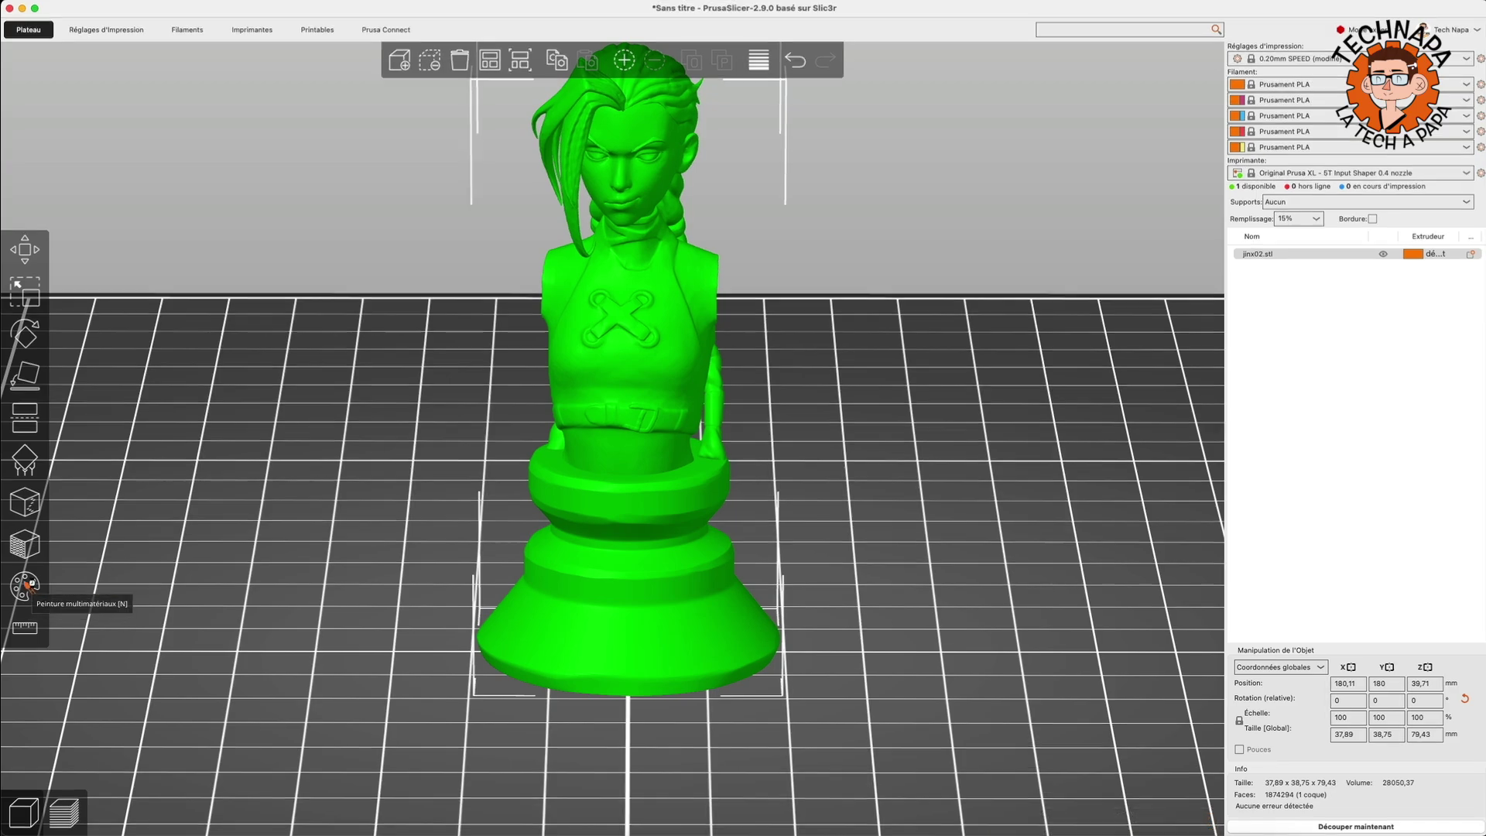
{"action": "left_click", "coordinate": [25, 586]}
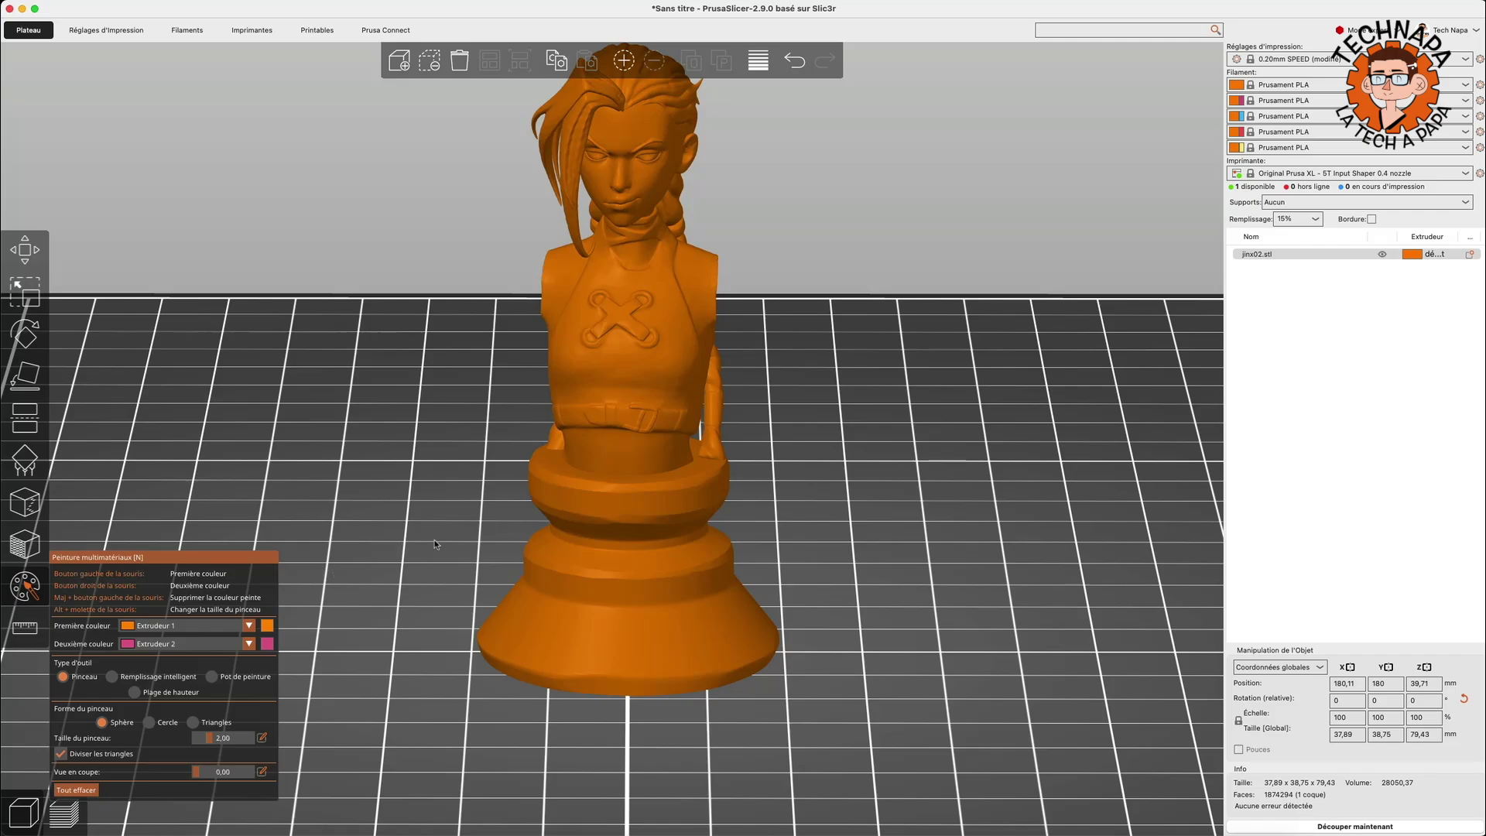
{"action": "left_click", "coordinate": [112, 677]}
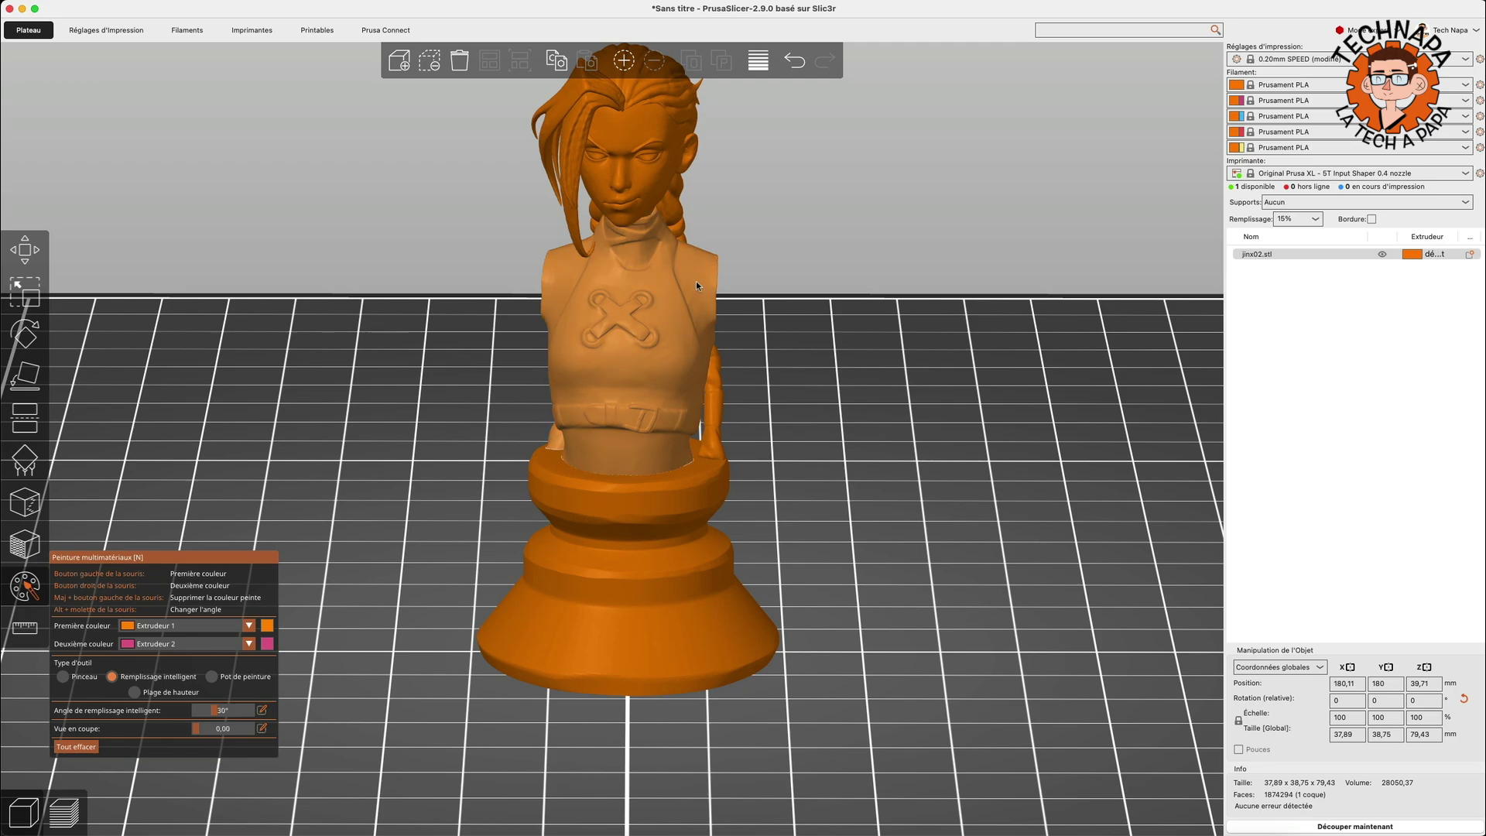
{"action": "scroll", "coordinate": [628, 373], "scroll_direction": "up", "scroll_amount": 6}
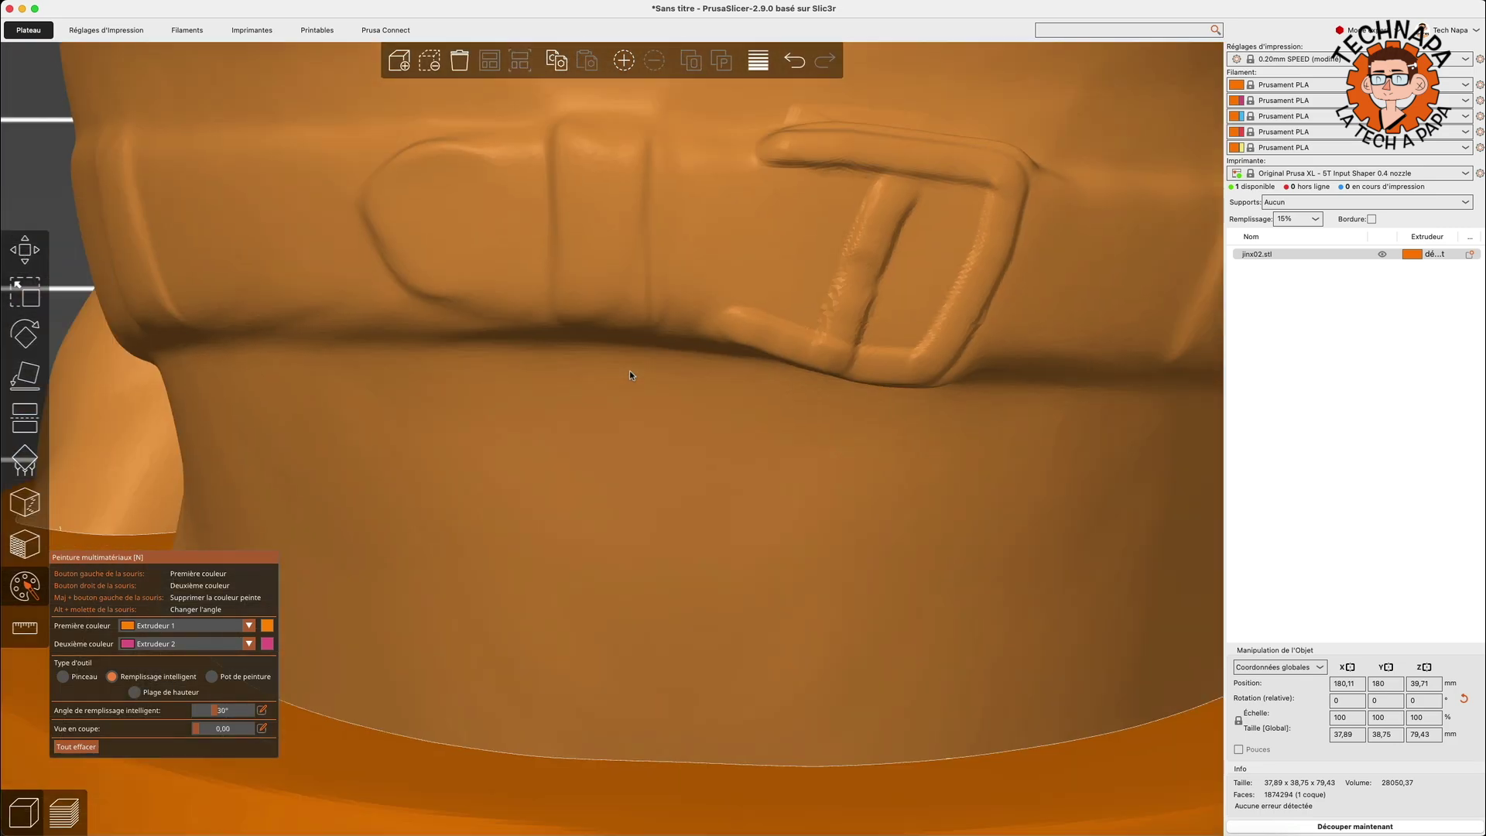
{"action": "scroll", "coordinate": [616, 495], "scroll_direction": "down", "scroll_amount": 6}
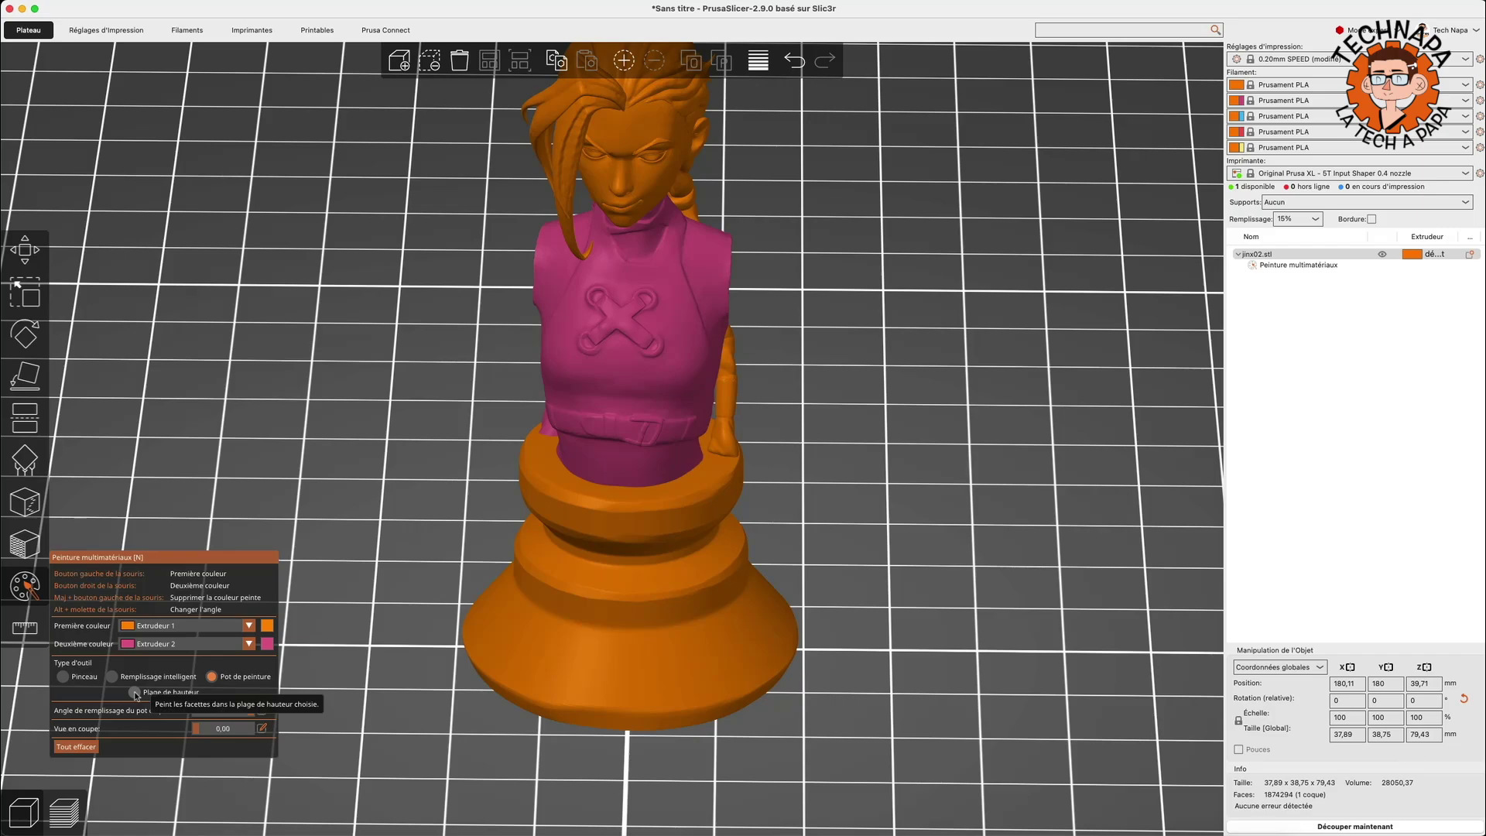
Choose the height range painting tool and set the first colour to Extrudeur 3
{"action": "left_click", "coordinate": [135, 693]}
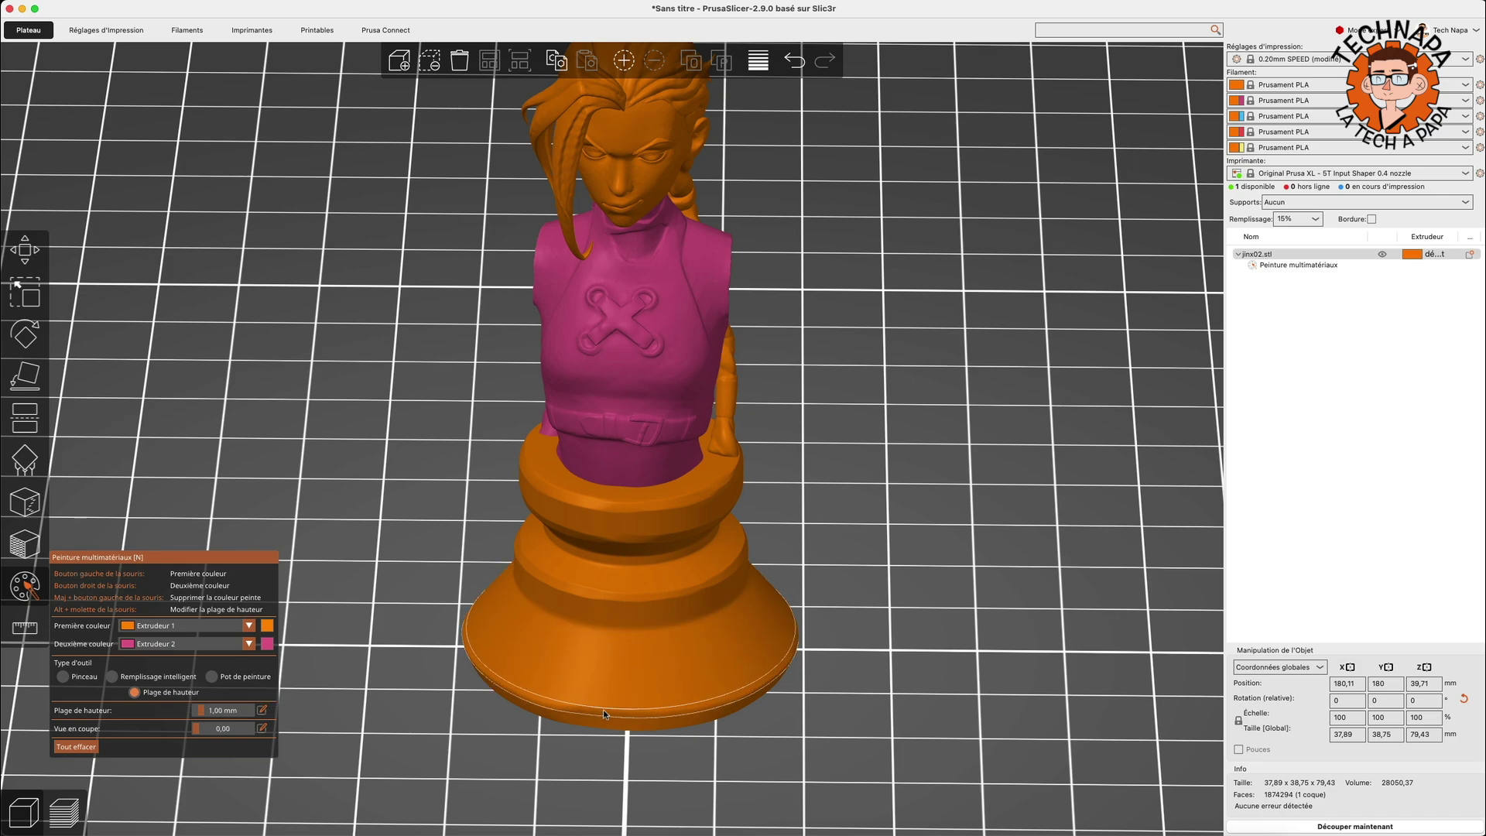
{"action": "left_click", "coordinate": [249, 628]}
{"action": "left_click", "coordinate": [224, 658]}
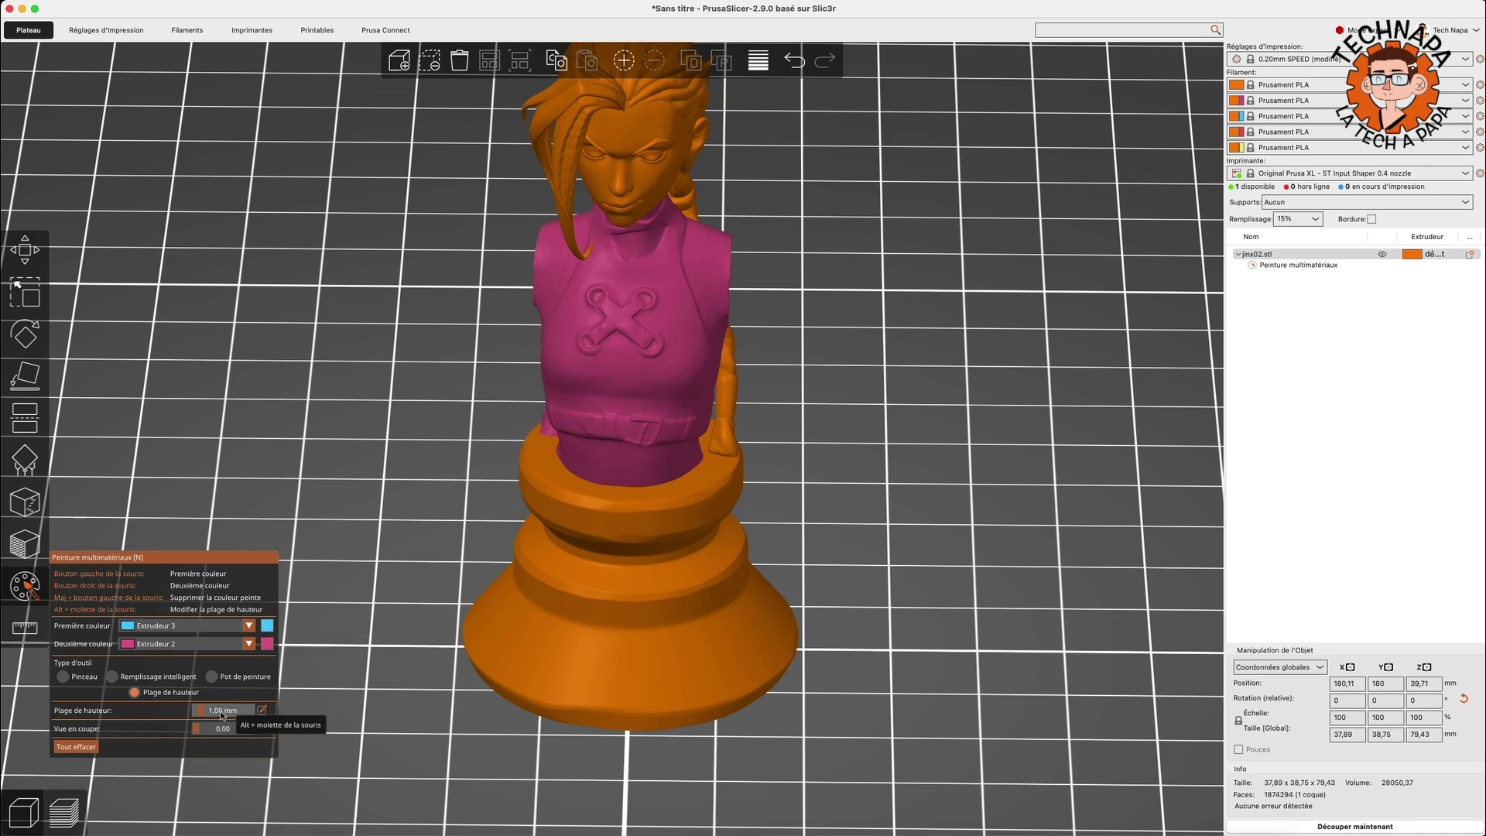
Try different height ranges over the bust's flared base, including 2.40, 6.20 and 8.60 mm
{"action": "scroll", "coordinate": [401, 672], "scroll_direction": "up", "scroll_amount": 5, "text": "alt"}
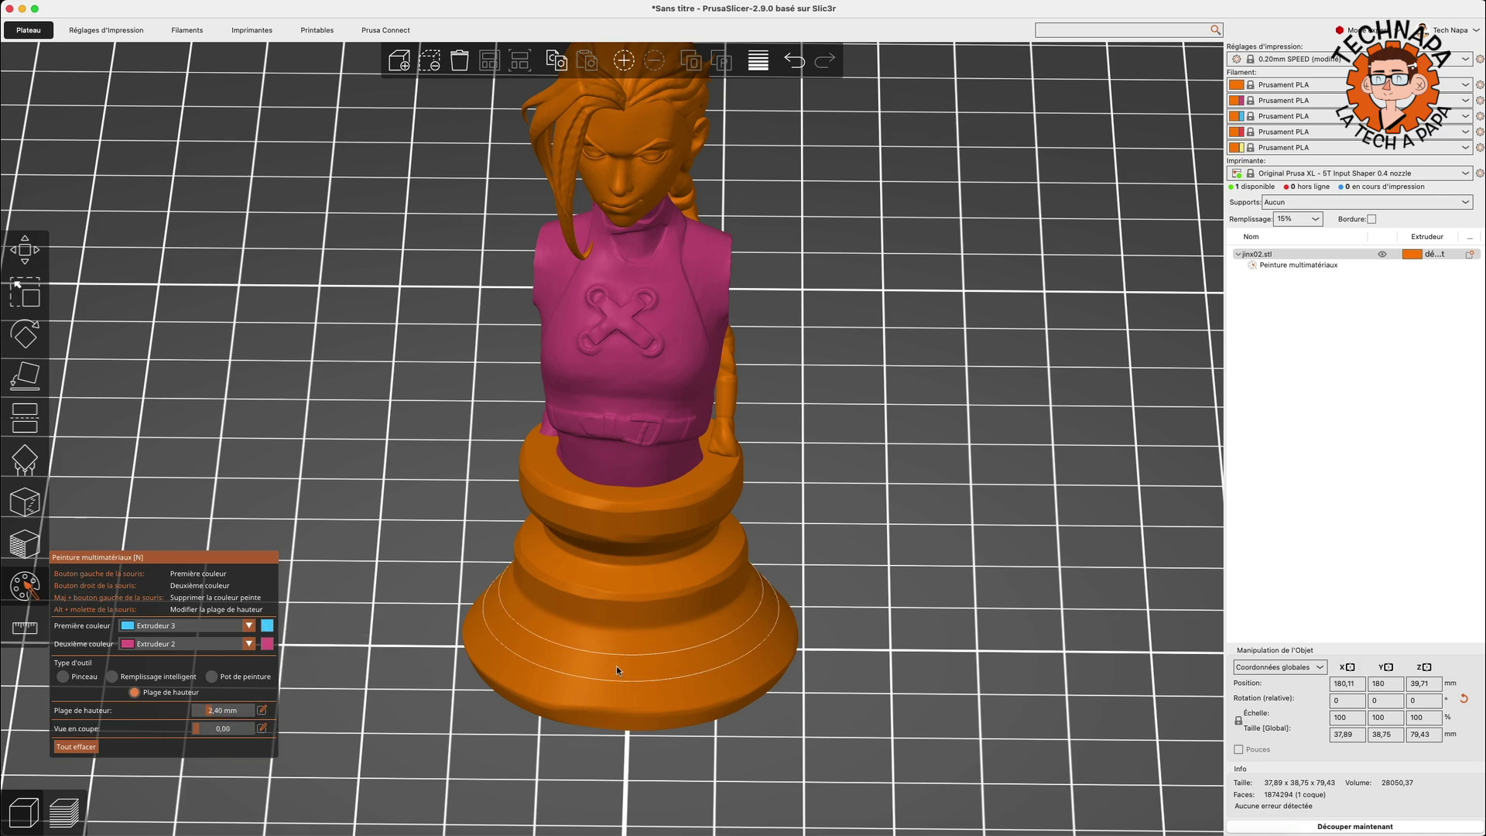
{"action": "scroll", "coordinate": [616, 666], "scroll_direction": "down", "scroll_amount": 2, "text": "alt"}
{"action": "scroll", "coordinate": [607, 666], "scroll_direction": "up", "scroll_amount": 10, "text": "alt"}
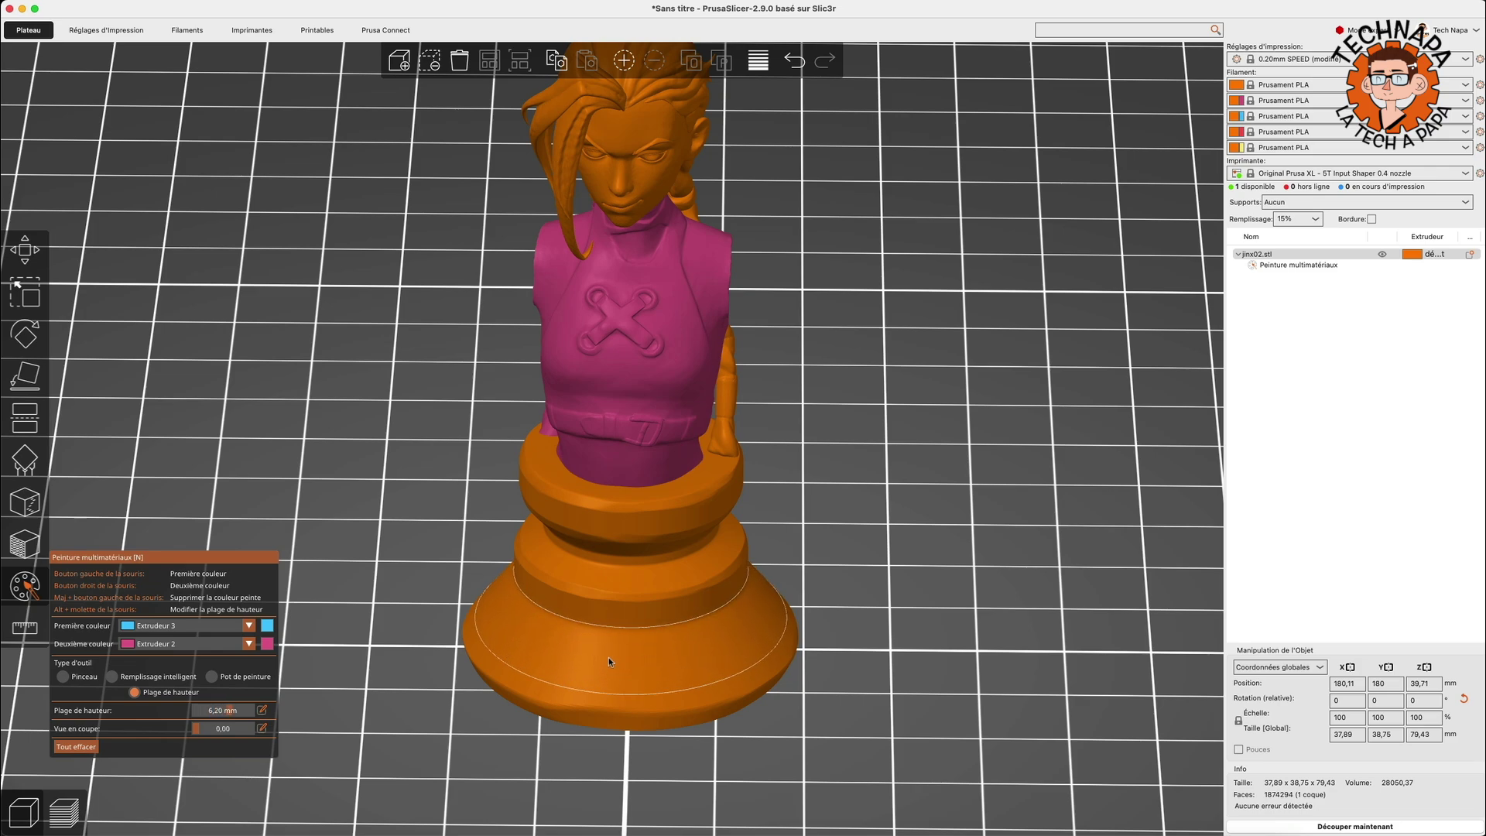
{"action": "scroll", "coordinate": [609, 662], "scroll_direction": "up", "scroll_amount": 6, "text": "alt"}
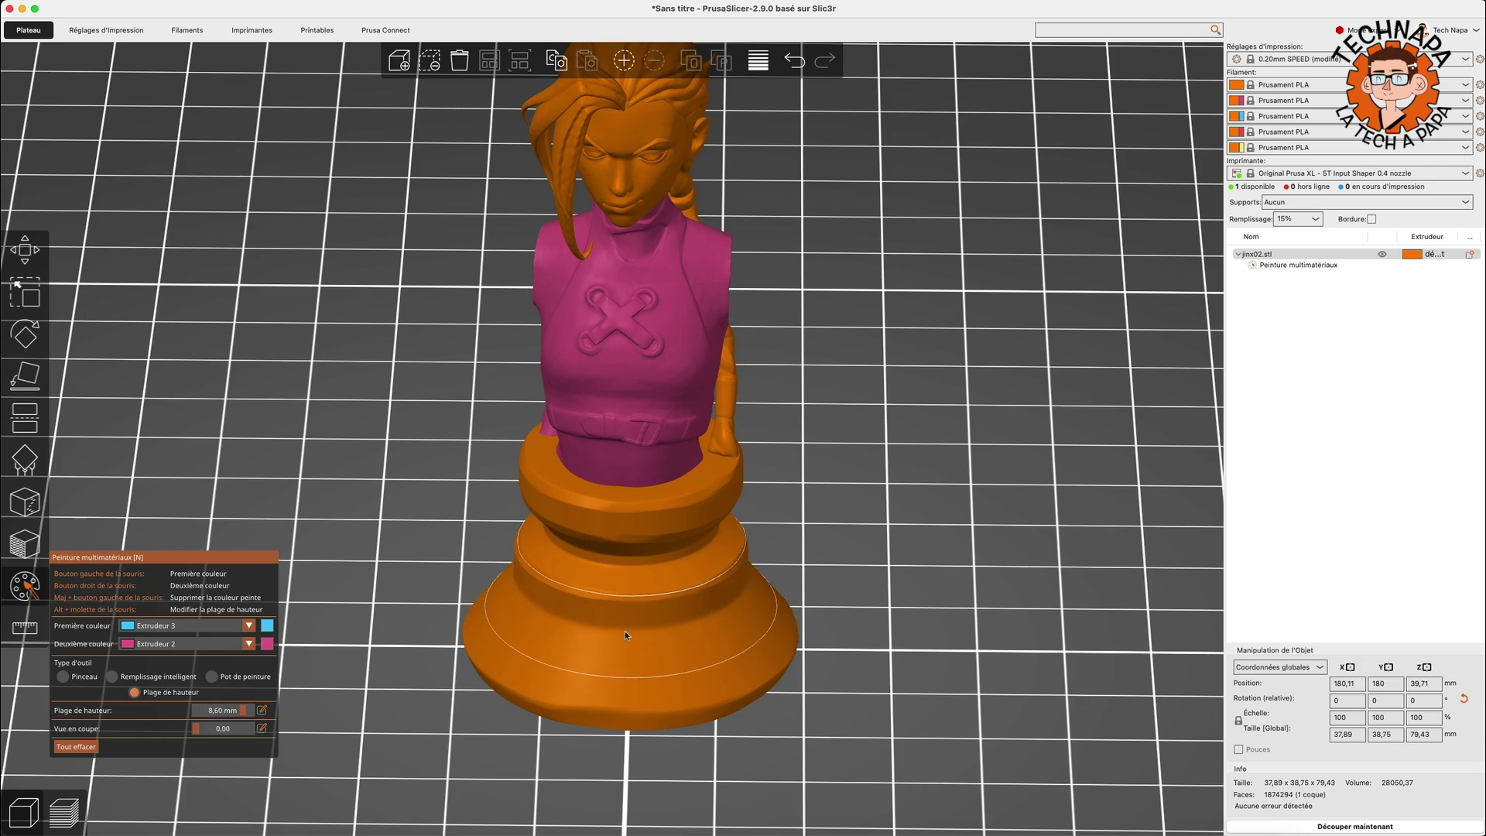
{"action": "scroll", "coordinate": [625, 635], "scroll_direction": "up", "scroll_amount": 5, "text": "alt"}
Set the height range to 6 mm and paint an Extrudeur 3 band around the bust's flared base
{"action": "left_click_drag", "start_coordinate": [230, 710], "coordinate": [256, 711]}
{"action": "left_click", "coordinate": [260, 710]}
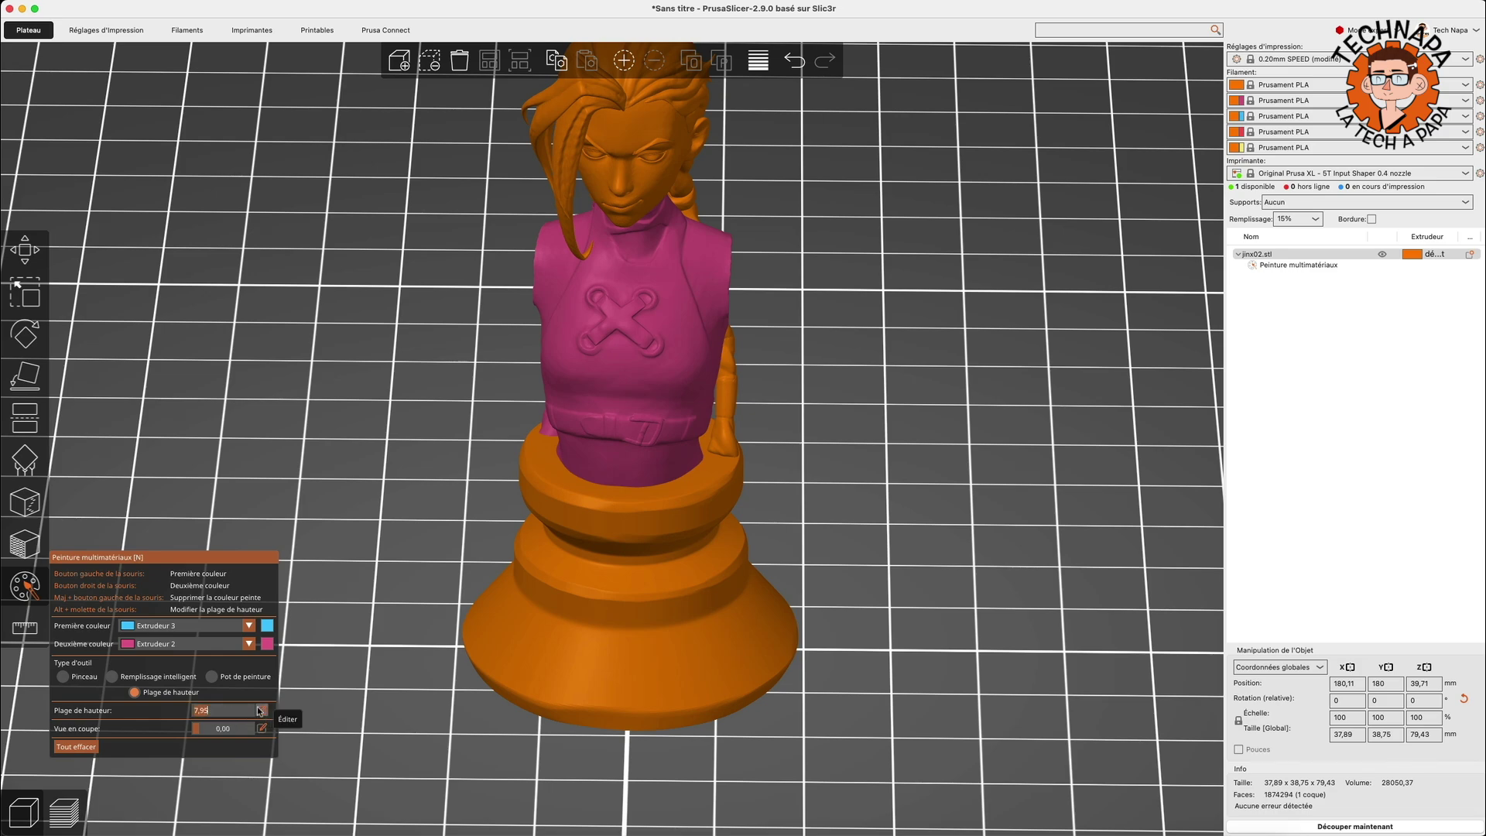
{"action": "type", "text": "6"}
{"action": "left_click", "coordinate": [538, 661]}
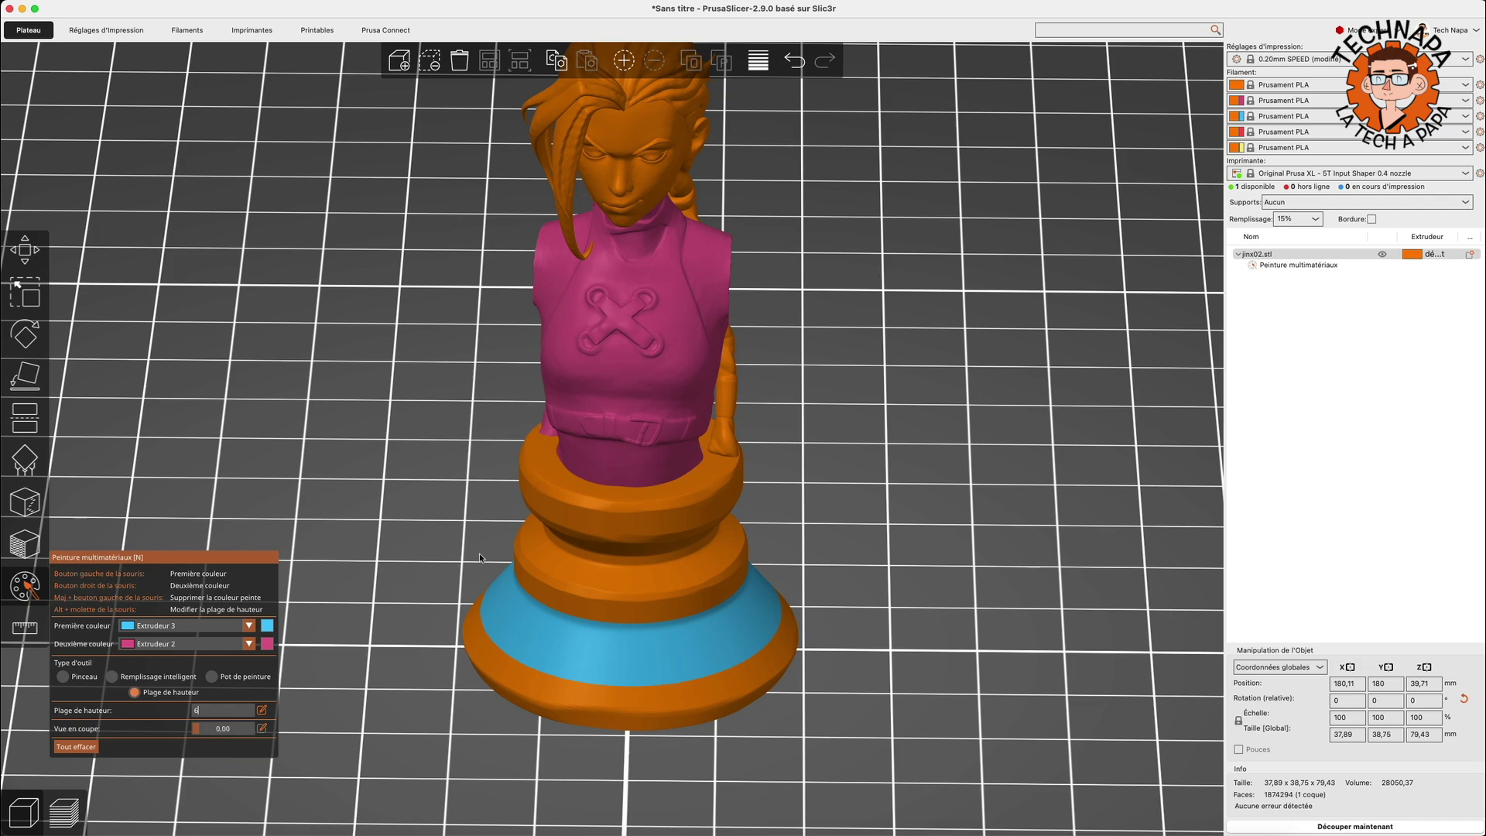
Paint a second Extrudeur 3 band around the base's upper ring, just below the torso, with the height range at 6 mm
{"action": "left_click", "coordinate": [638, 523]}
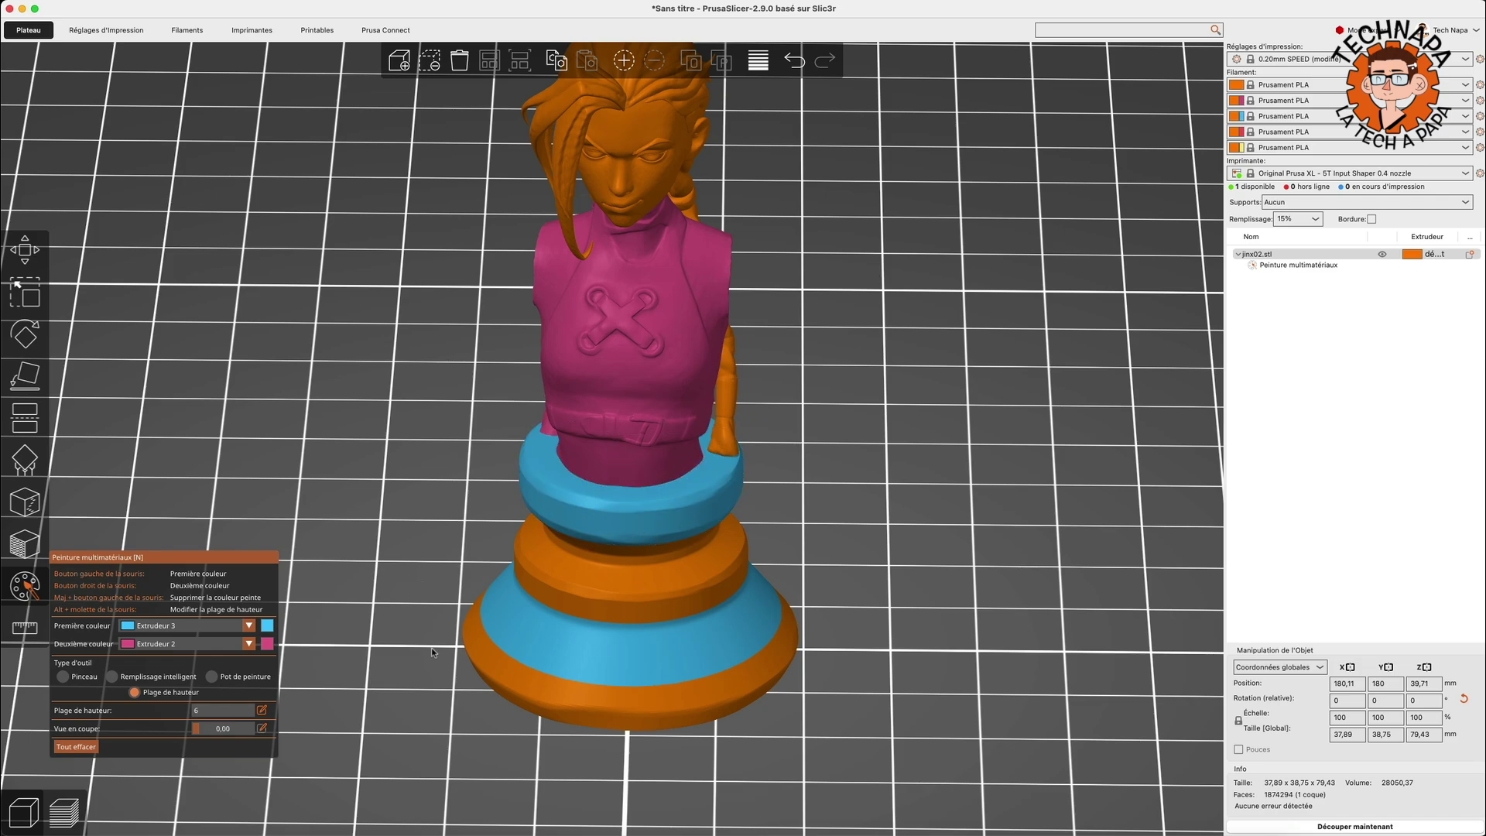
{"action": "left_click_drag", "start_coordinate": [431, 647], "coordinate": [425, 722]}
{"action": "key", "text": "Return"}
{"action": "scroll", "coordinate": [425, 723], "scroll_direction": "down", "scroll_amount": 10}
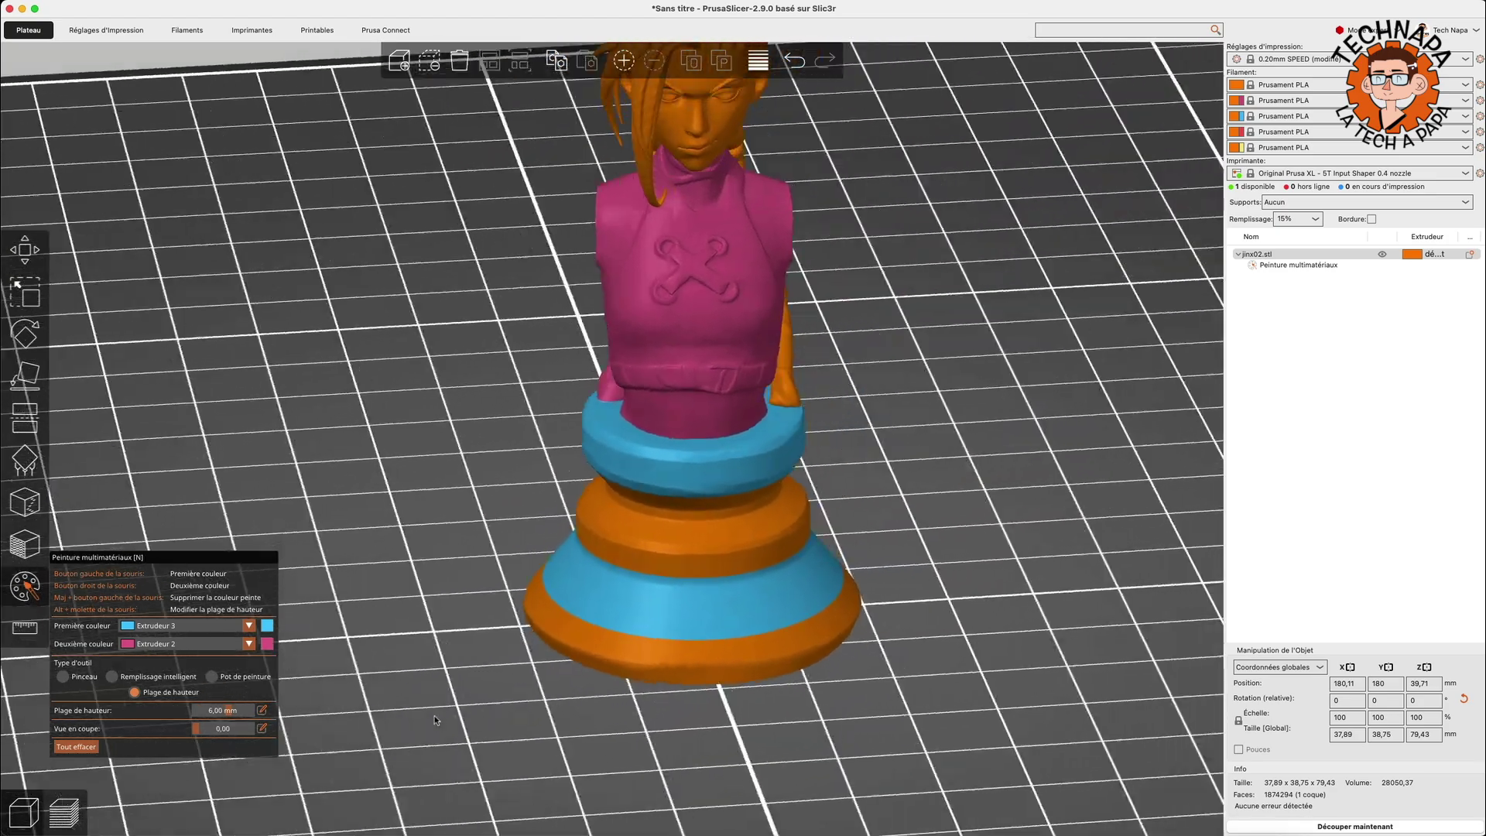
{"action": "scroll", "coordinate": [670, 554], "scroll_direction": "up", "scroll_amount": 6}
{"action": "scroll", "coordinate": [668, 559], "scroll_direction": "down", "scroll_amount": 1}
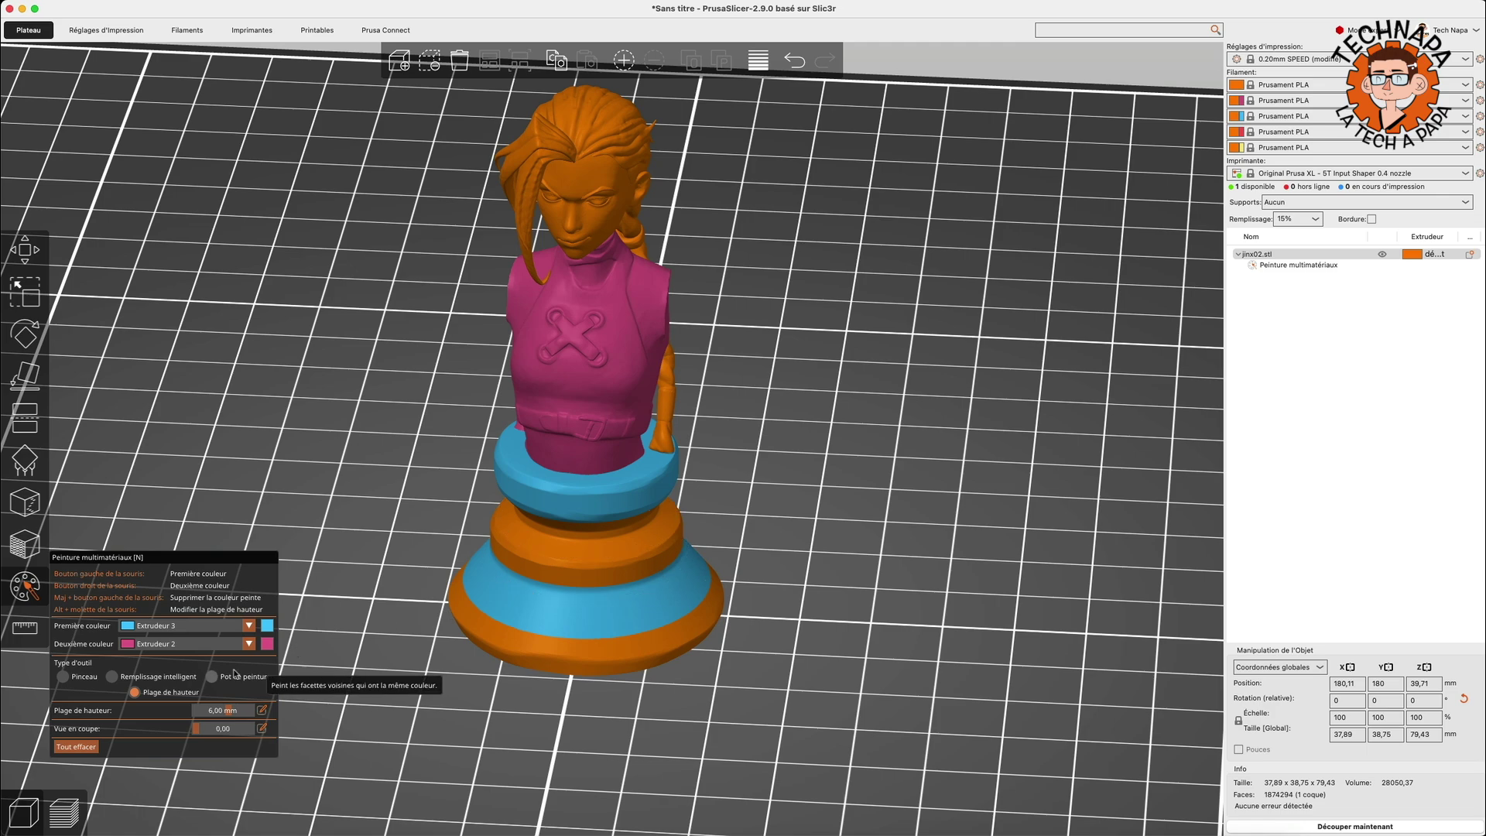
Switch to the brush tool with the Triangles shape and paint scattered Extrudeur 3 facets around the front of the base's middle ring
{"action": "left_click", "coordinate": [63, 676]}
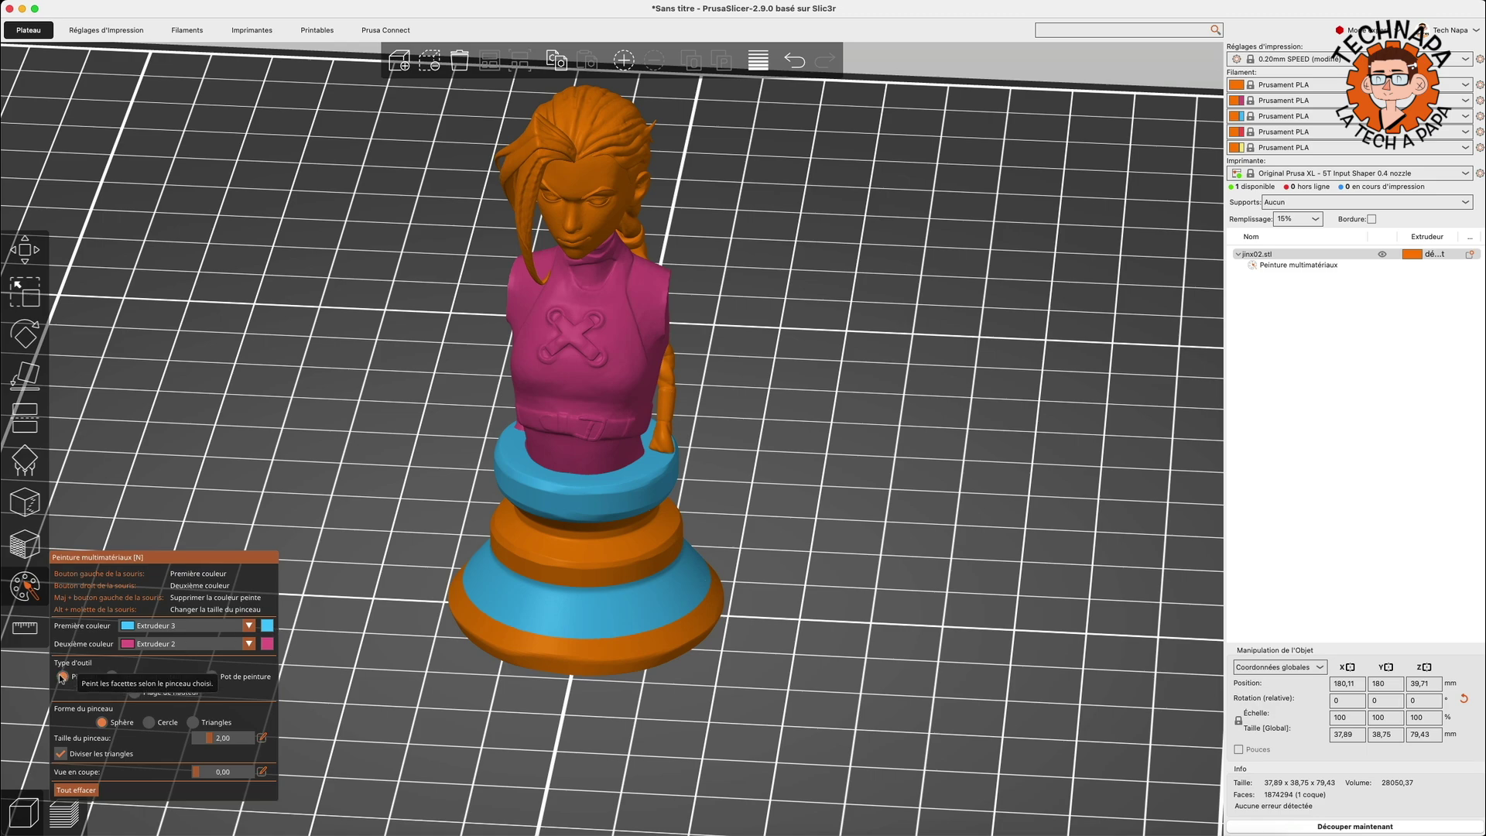
{"action": "left_click", "coordinate": [193, 722]}
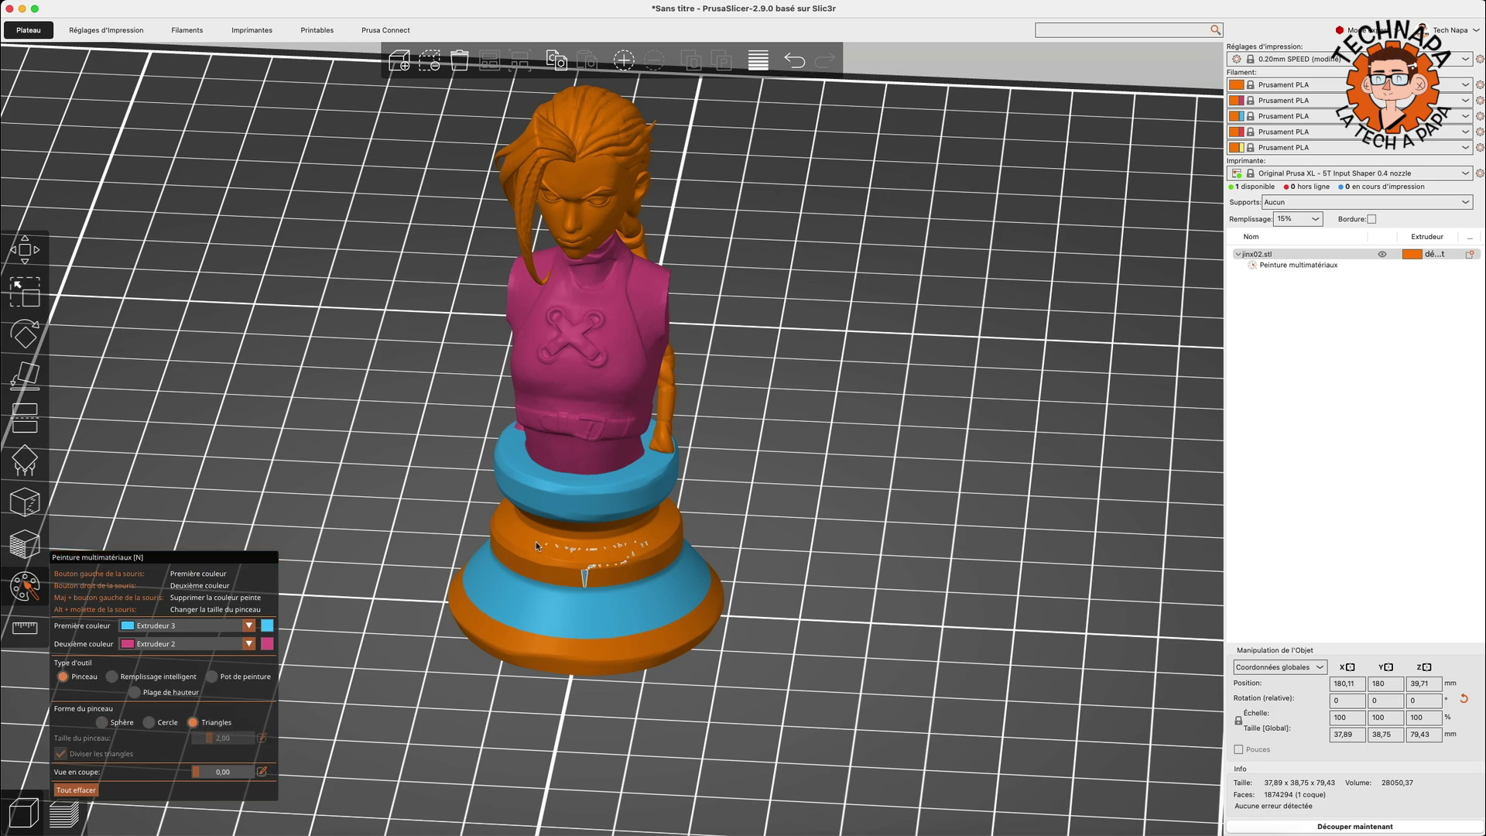
{"action": "left_click", "coordinate": [556, 549]}
{"action": "scroll", "coordinate": [590, 565], "scroll_direction": "up", "scroll_amount": 5}
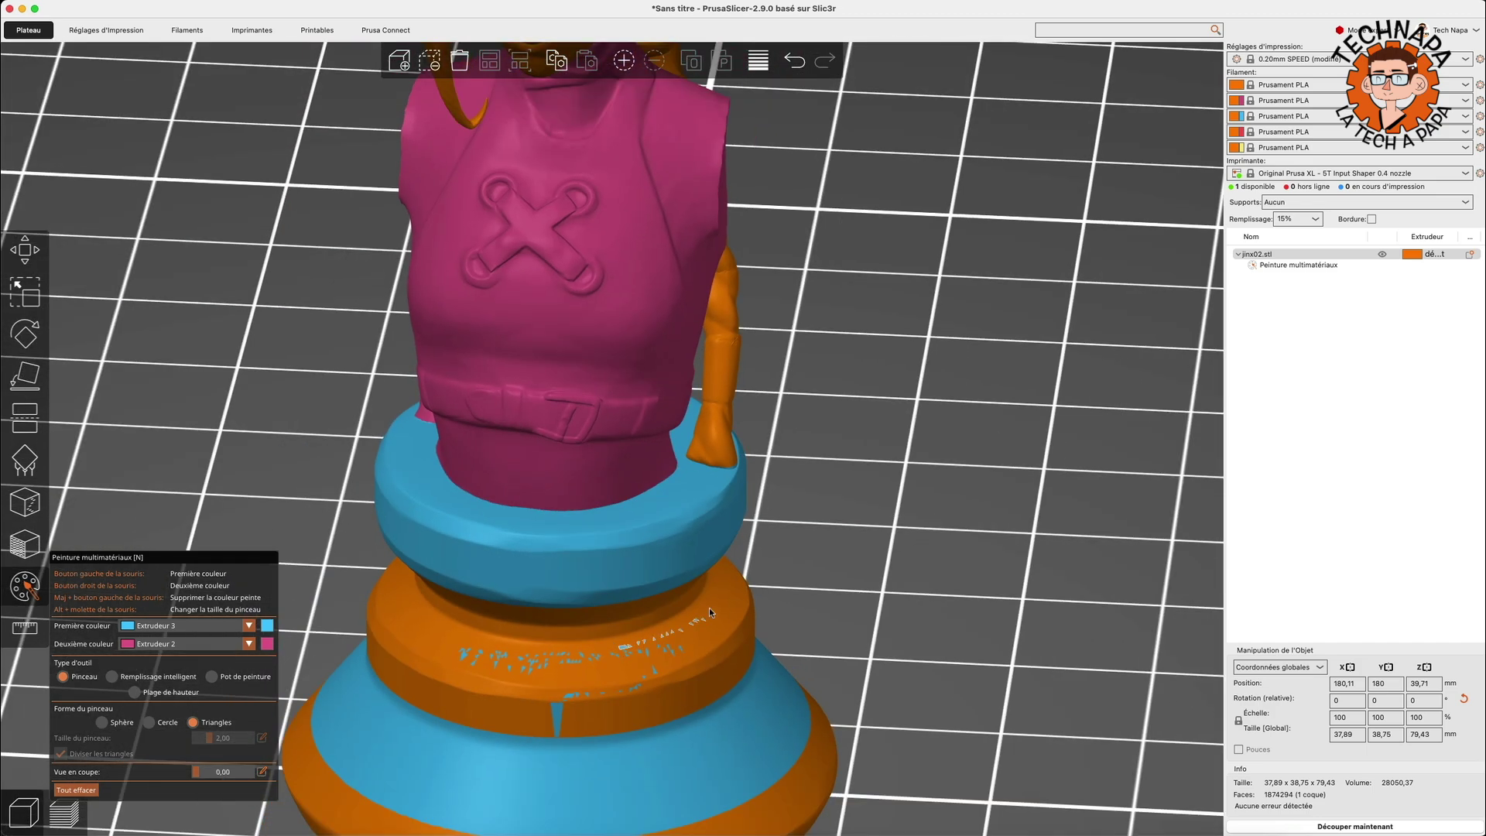
{"action": "left_click_drag", "start_coordinate": [666, 690], "coordinate": [483, 706]}
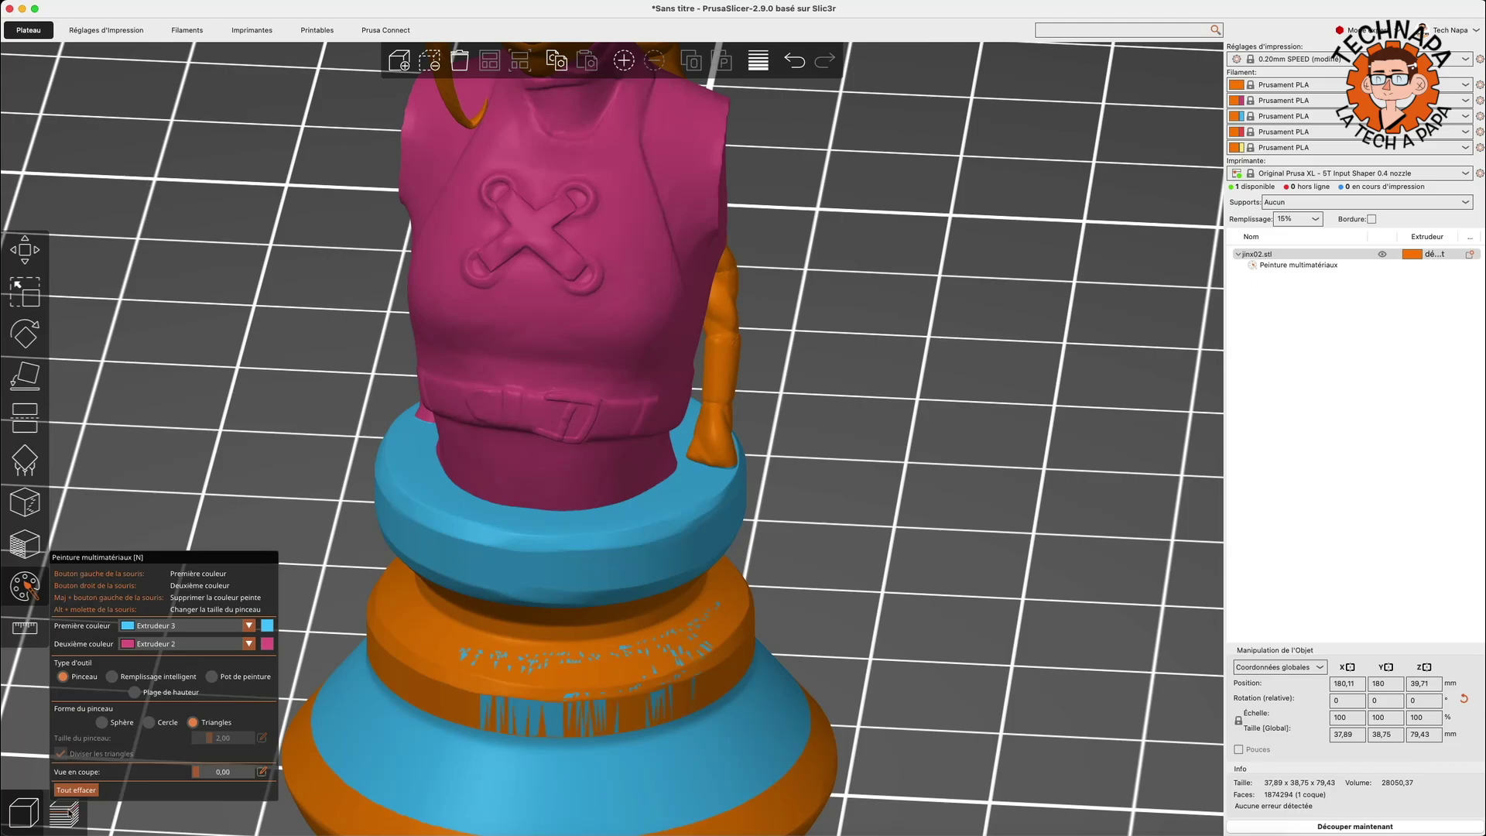
{"action": "left_click", "coordinate": [72, 812]}
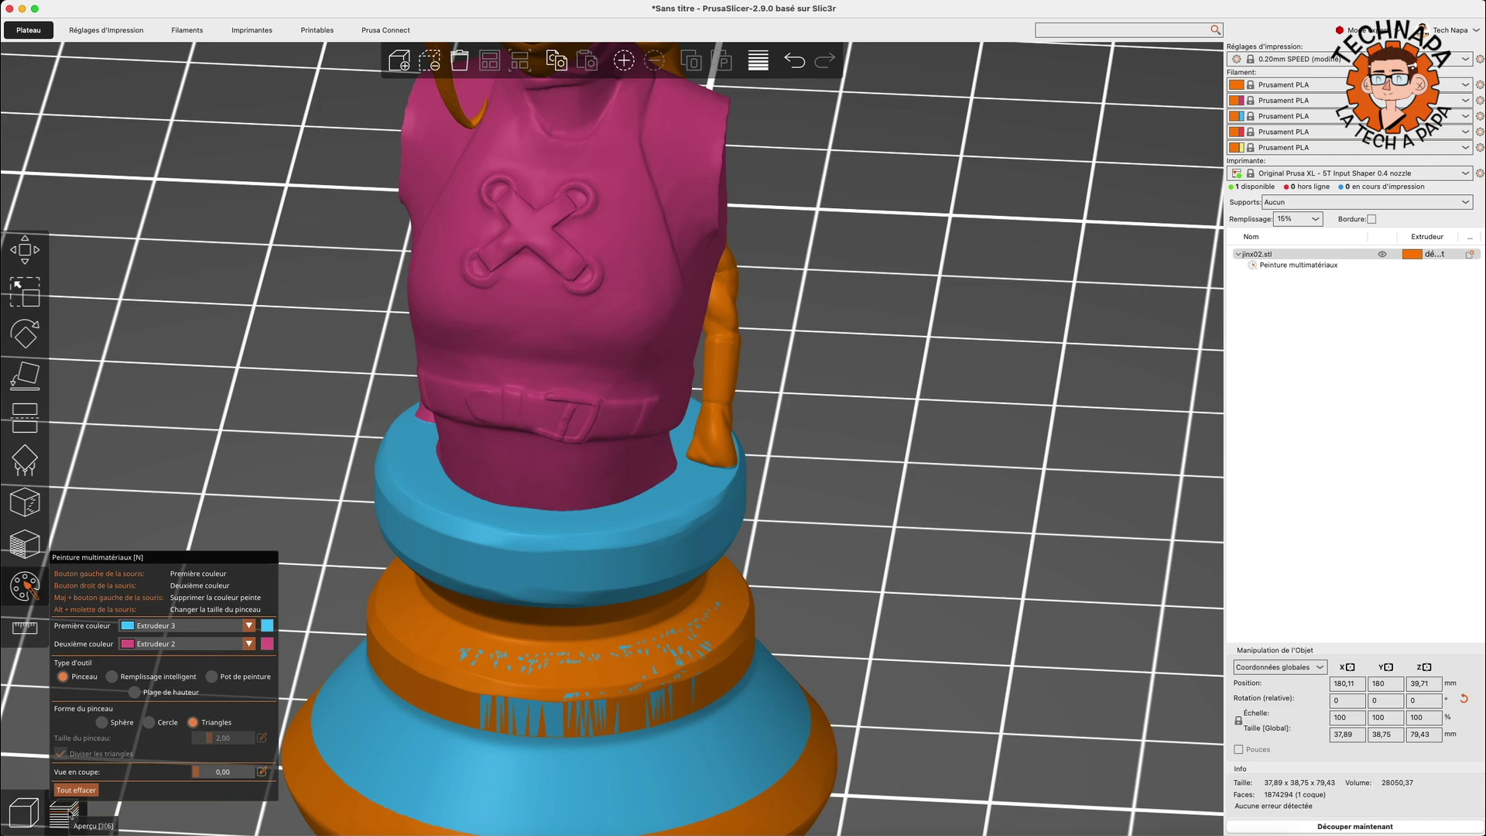
{"action": "left_click", "coordinate": [24, 813]}
{"action": "left_click_drag", "start_coordinate": [449, 643], "coordinate": [389, 601]}
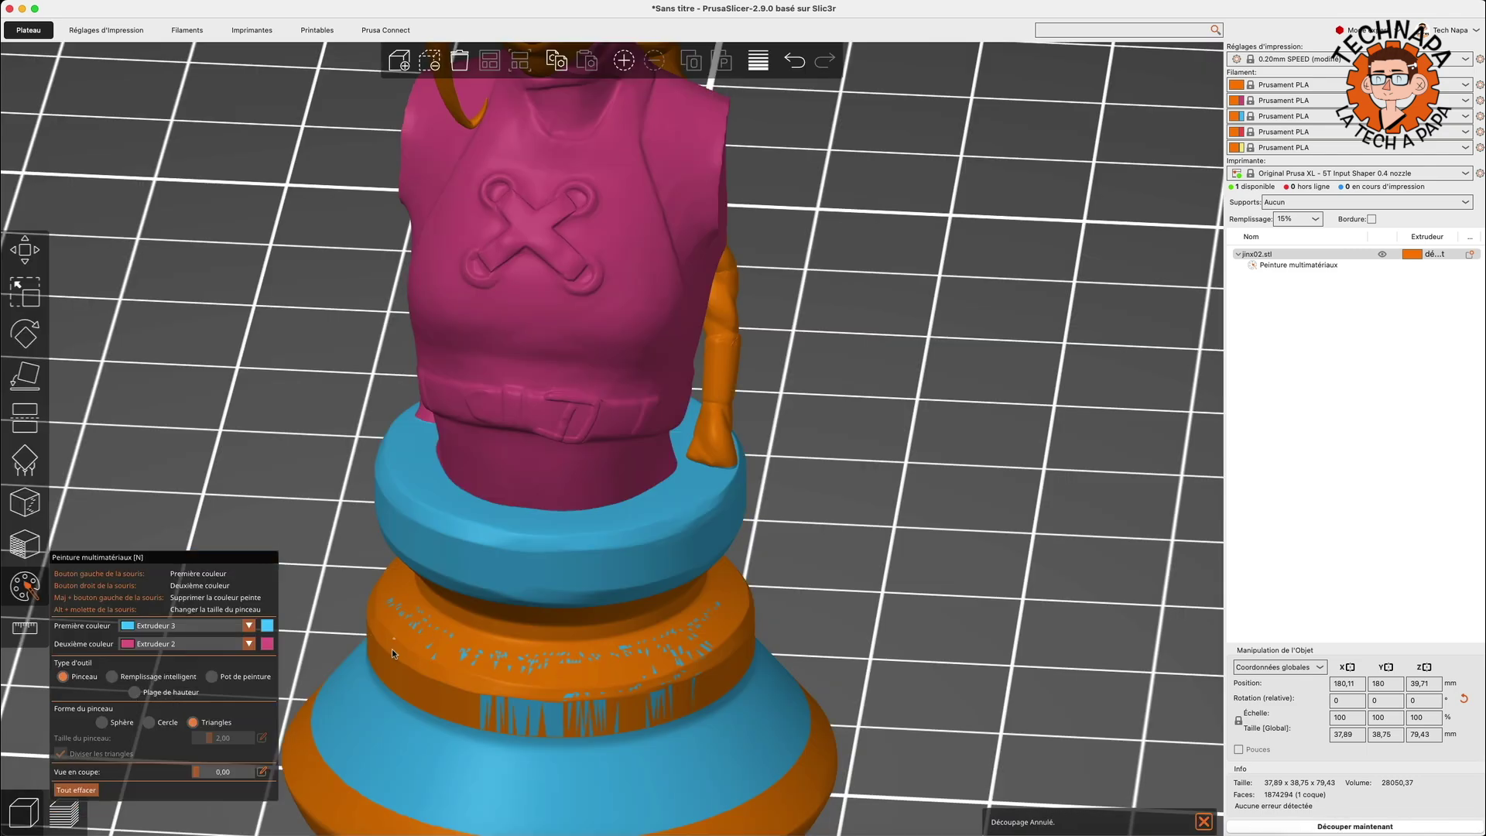
{"action": "mouse_move", "coordinate": [426, 668]}
{"action": "left_mouse_down"}
{"action": "mouse_move", "coordinate": [447, 697]}
{"action": "mouse_move", "coordinate": [434, 700]}
{"action": "mouse_move", "coordinate": [419, 693]}
{"action": "mouse_move", "coordinate": [513, 703]}
{"action": "mouse_move", "coordinate": [734, 660]}
{"action": "left_mouse_up"}
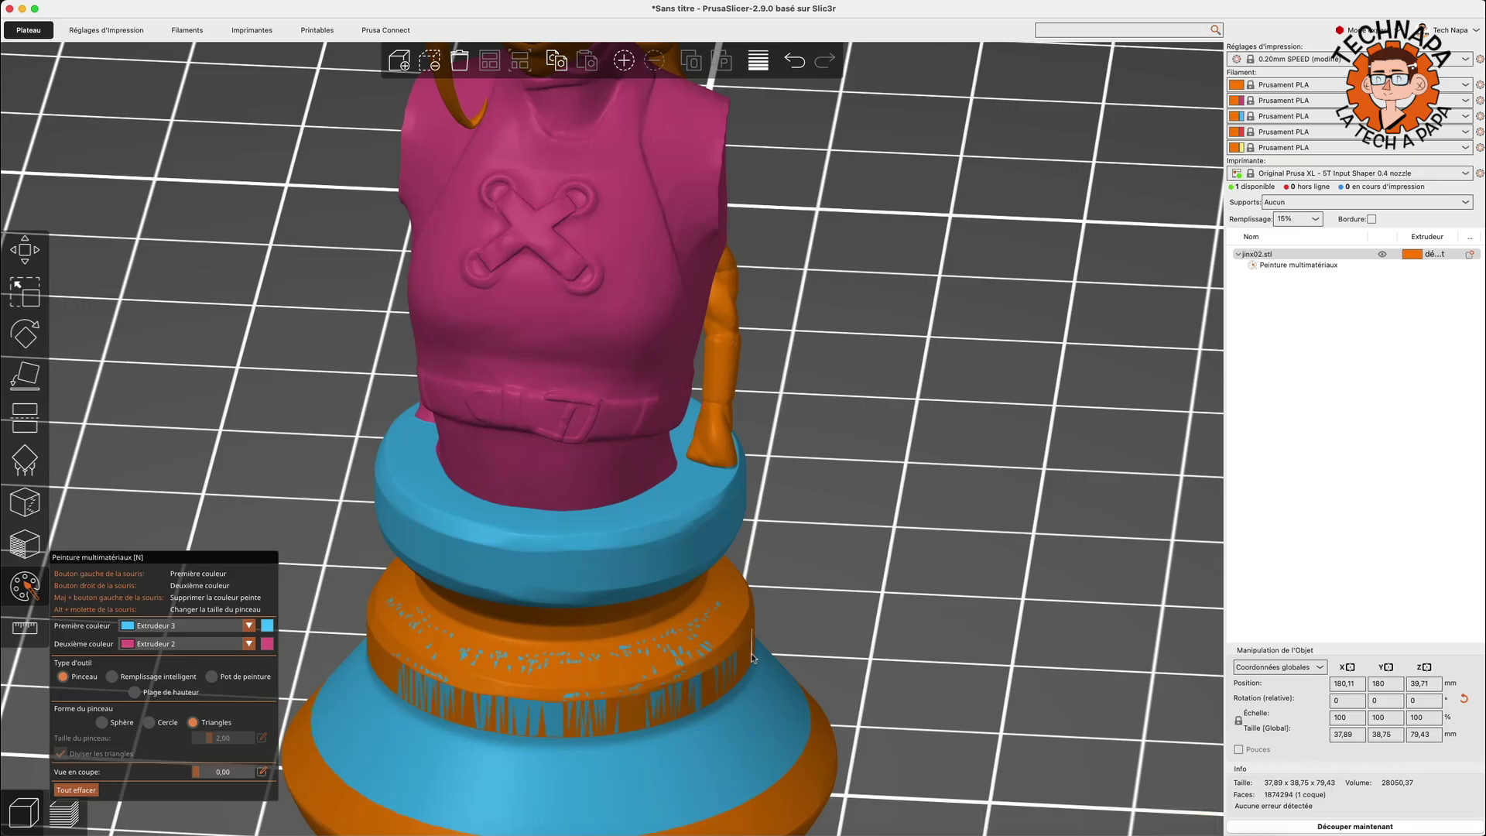
{"action": "scroll", "coordinate": [815, 659], "scroll_direction": "down", "scroll_amount": 5}
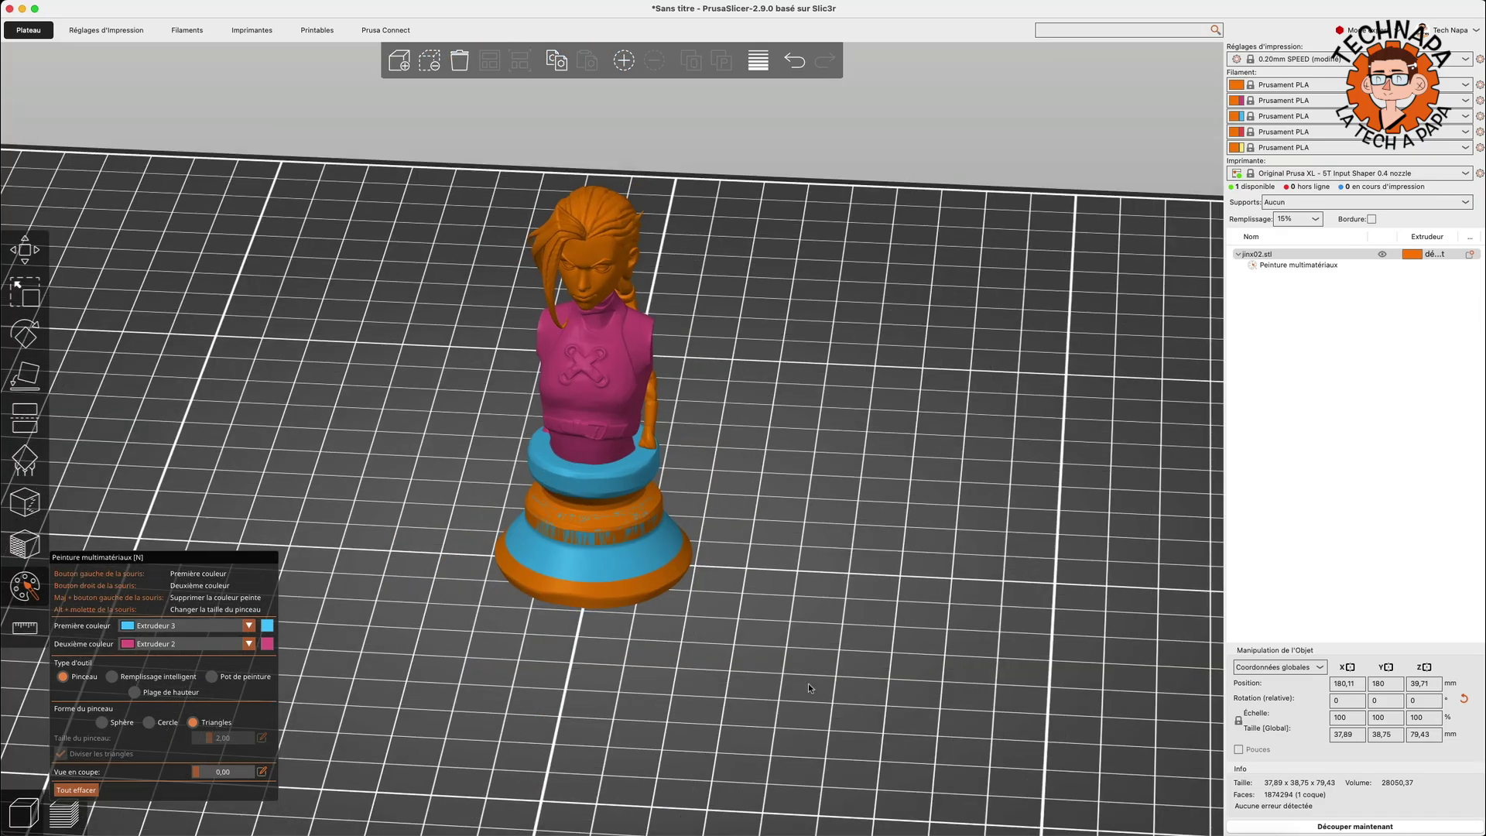
{"action": "scroll", "coordinate": [809, 683], "scroll_direction": "up", "scroll_amount": 3}
{"action": "scroll", "coordinate": [809, 683], "scroll_direction": "down", "scroll_amount": 1}
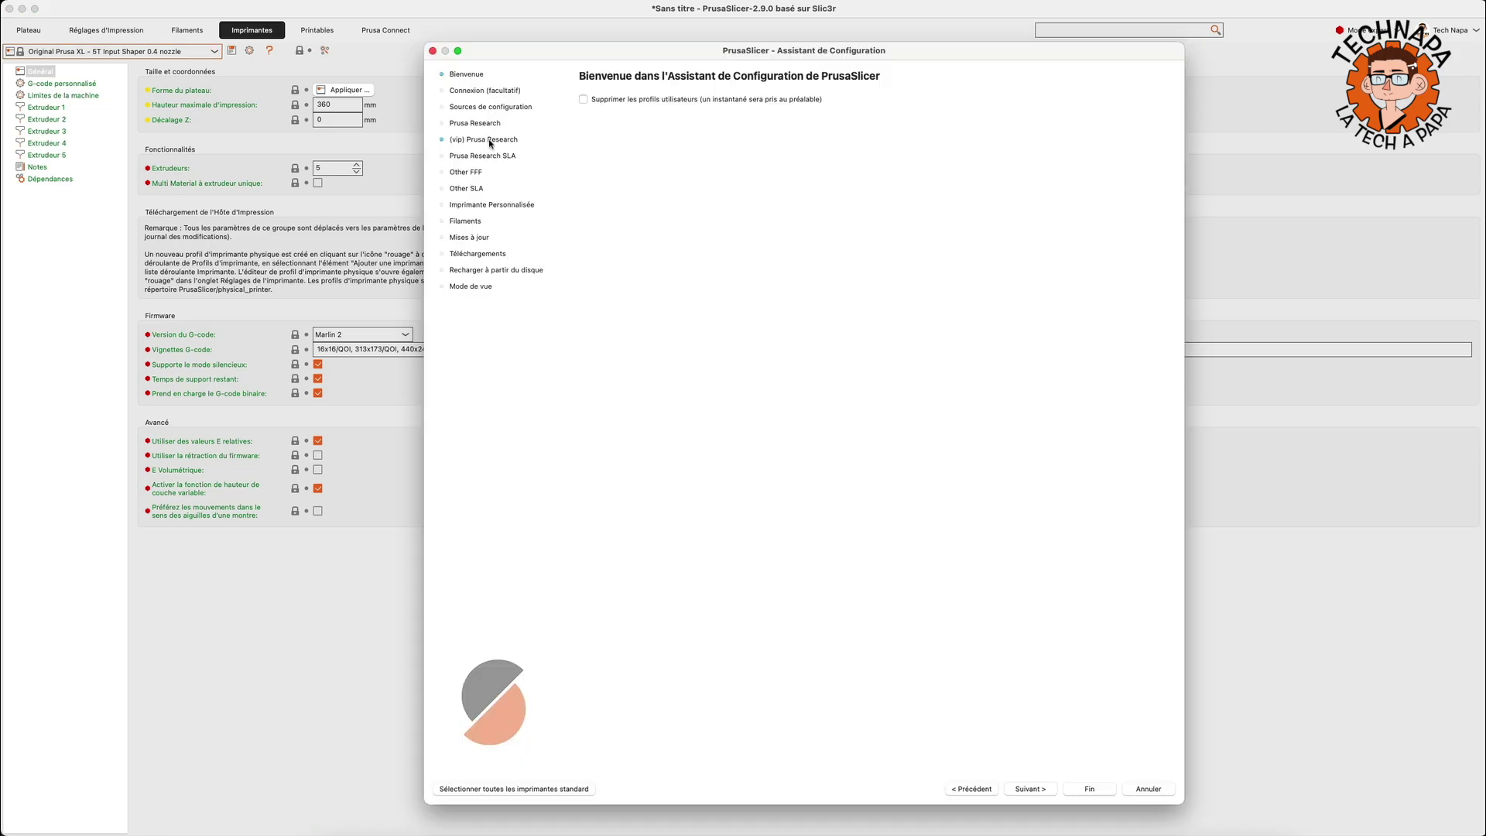
Enable the 0.25 mm nozzle for the Original Prusa XL - 5T Input Shaper among the Prusa Research printers and finish the configuration assistant
{"action": "left_click", "coordinate": [488, 123]}
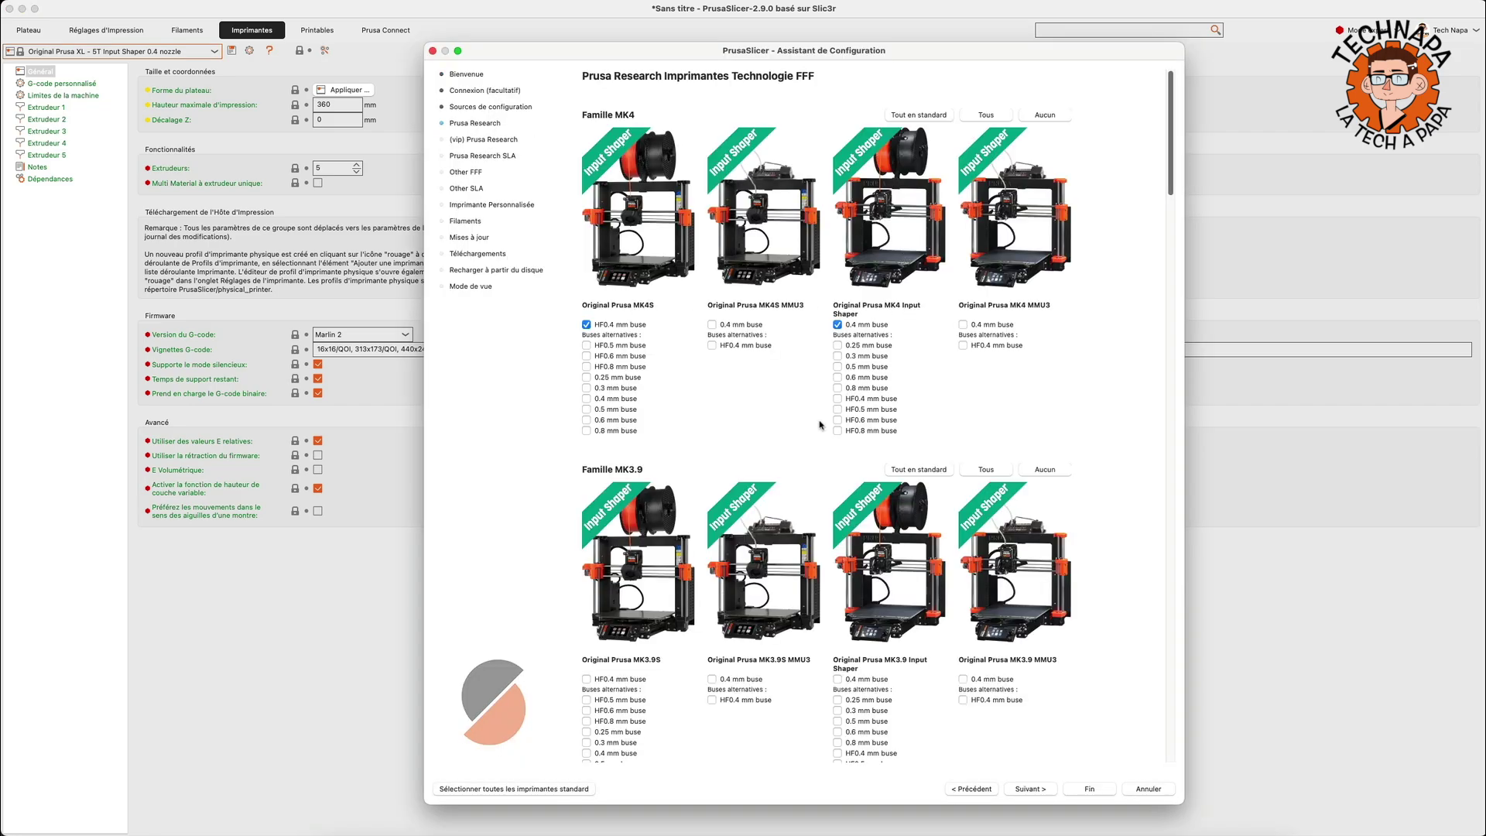
{"action": "scroll", "coordinate": [820, 424], "scroll_direction": "down", "scroll_amount": 15}
{"action": "scroll", "coordinate": [803, 523], "scroll_direction": "down", "scroll_amount": 10}
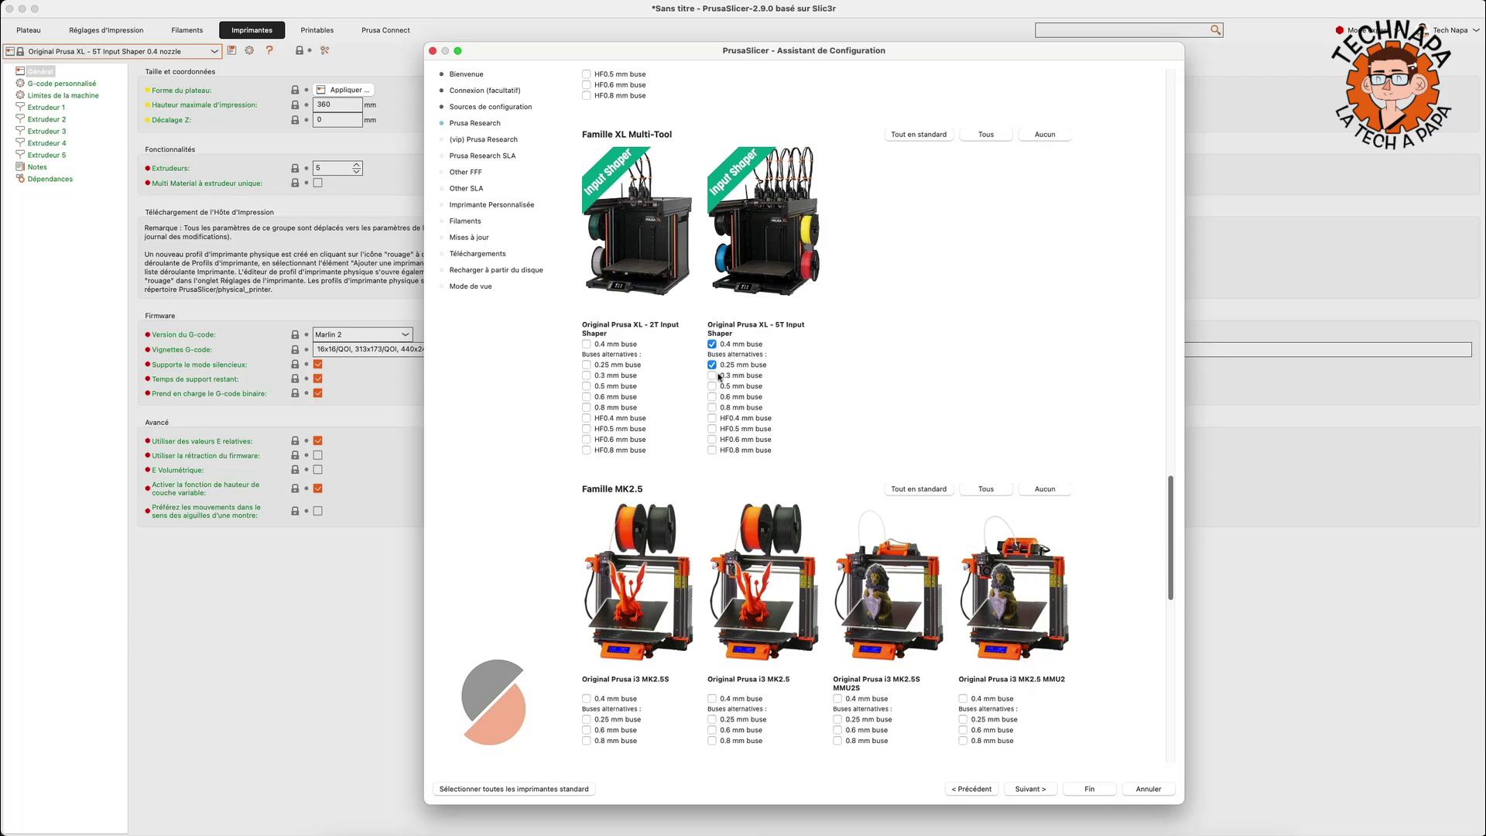
{"action": "left_click", "coordinate": [1105, 788]}
{"action": "left_click", "coordinate": [766, 545]}
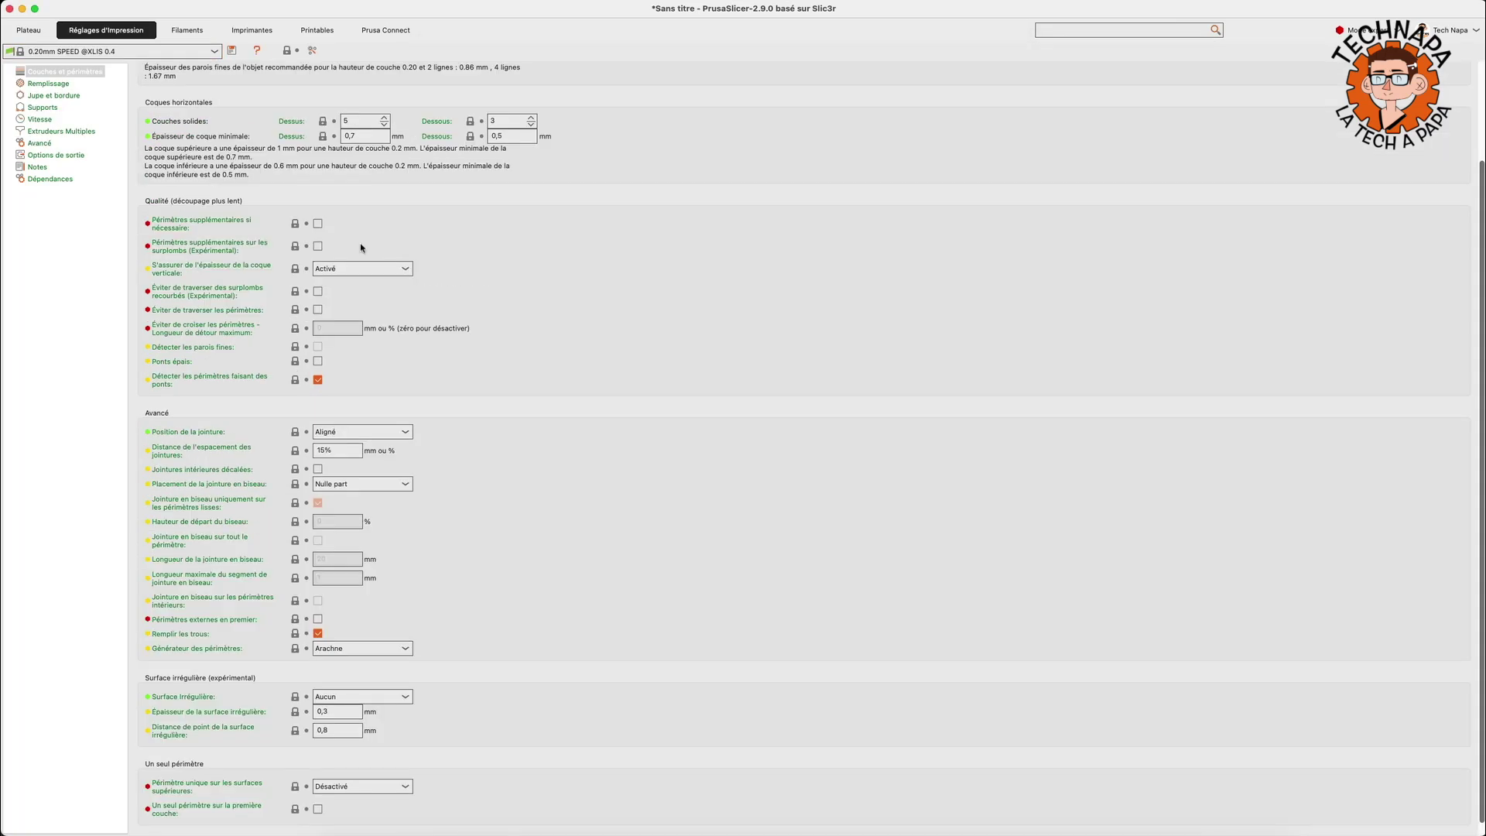
Turn on automatic extrusion width calculation in the advanced print settings and accept adjusting the related width parameters
{"action": "scroll", "coordinate": [434, 352], "scroll_direction": "down", "scroll_amount": 1}
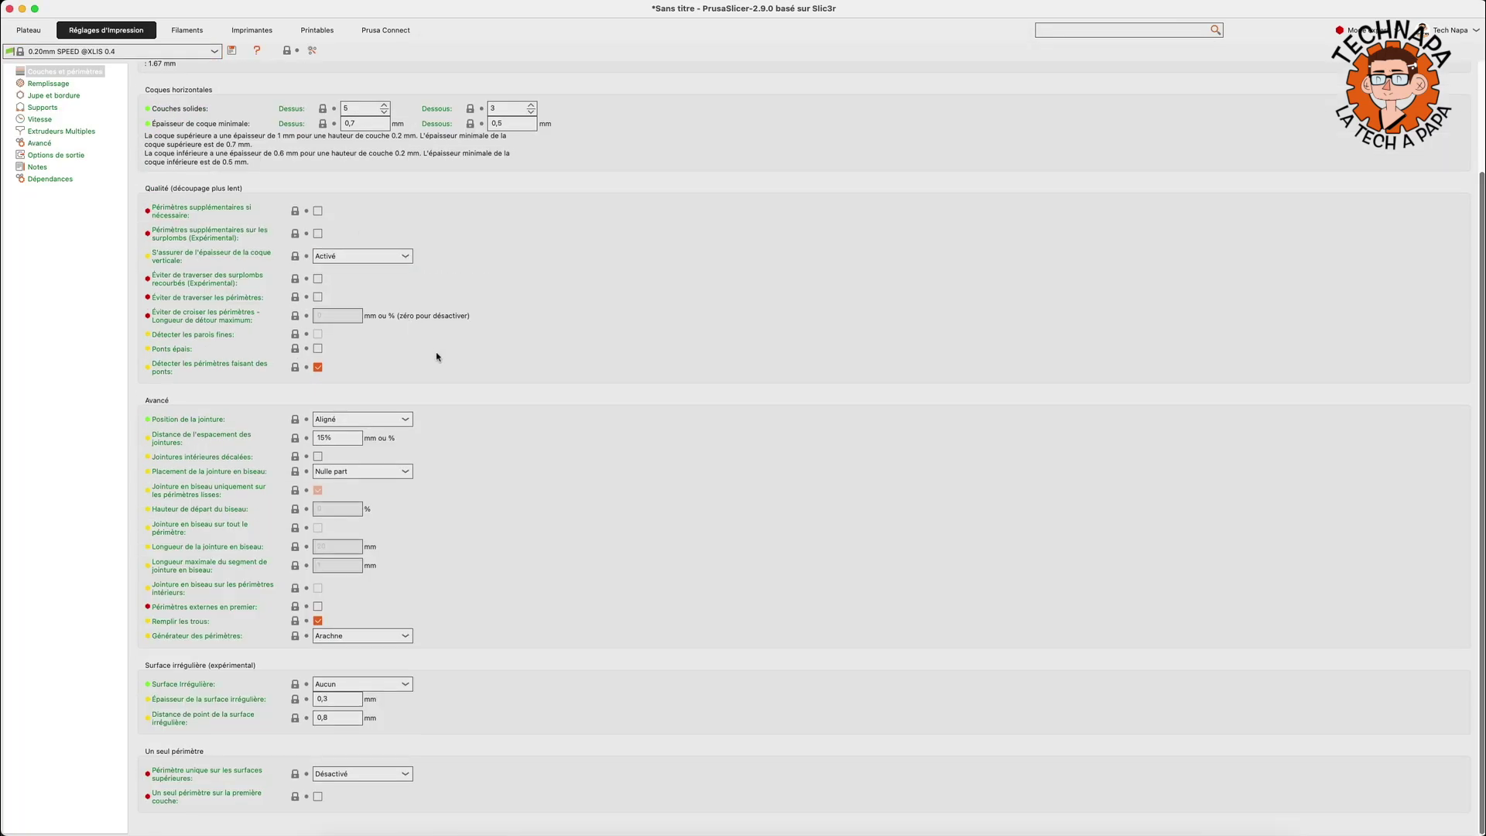
{"action": "scroll", "coordinate": [433, 354], "scroll_direction": "up", "scroll_amount": 2}
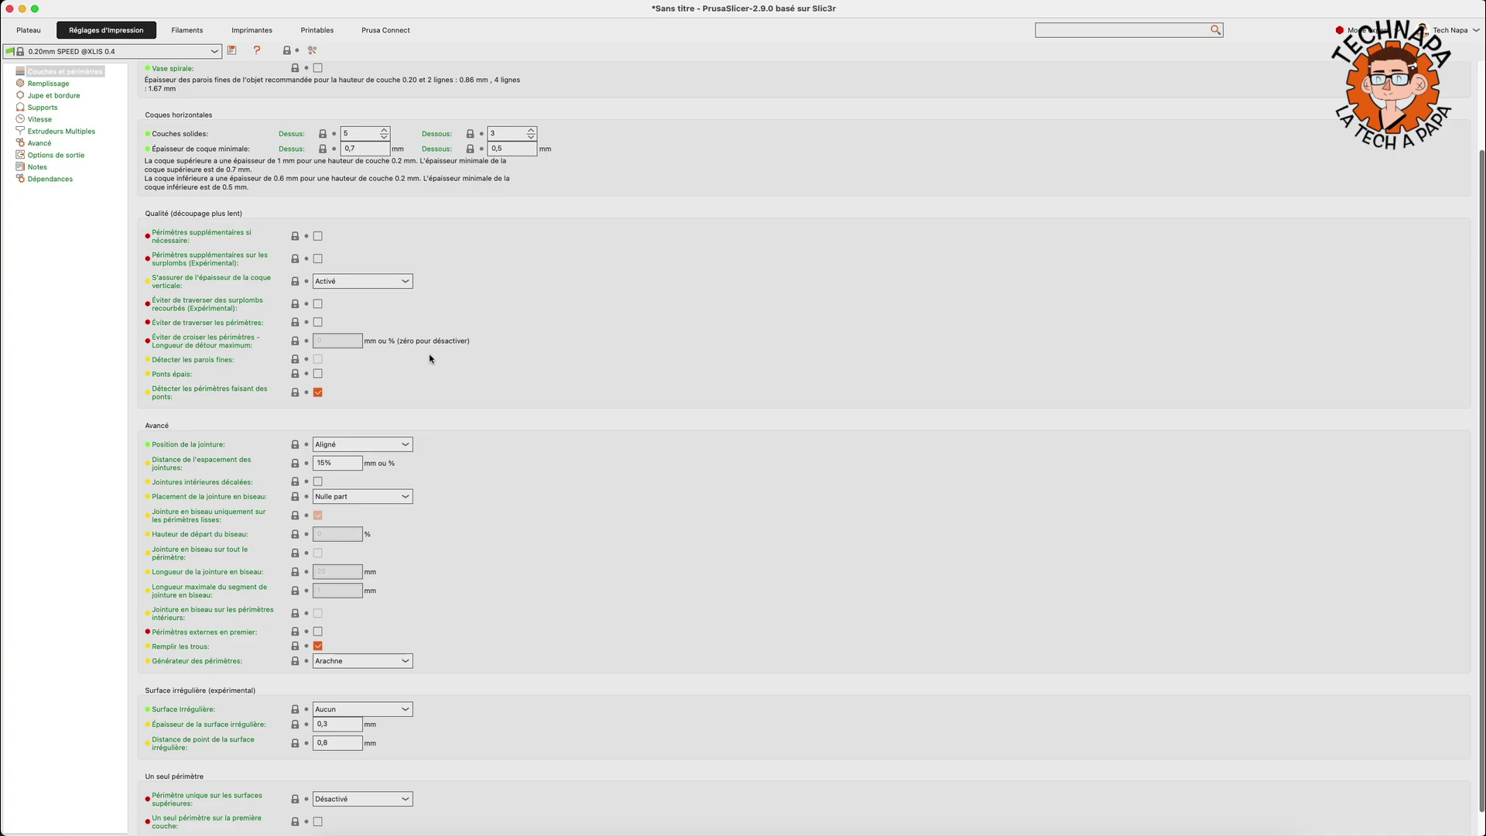
{"action": "left_click", "coordinate": [67, 84]}
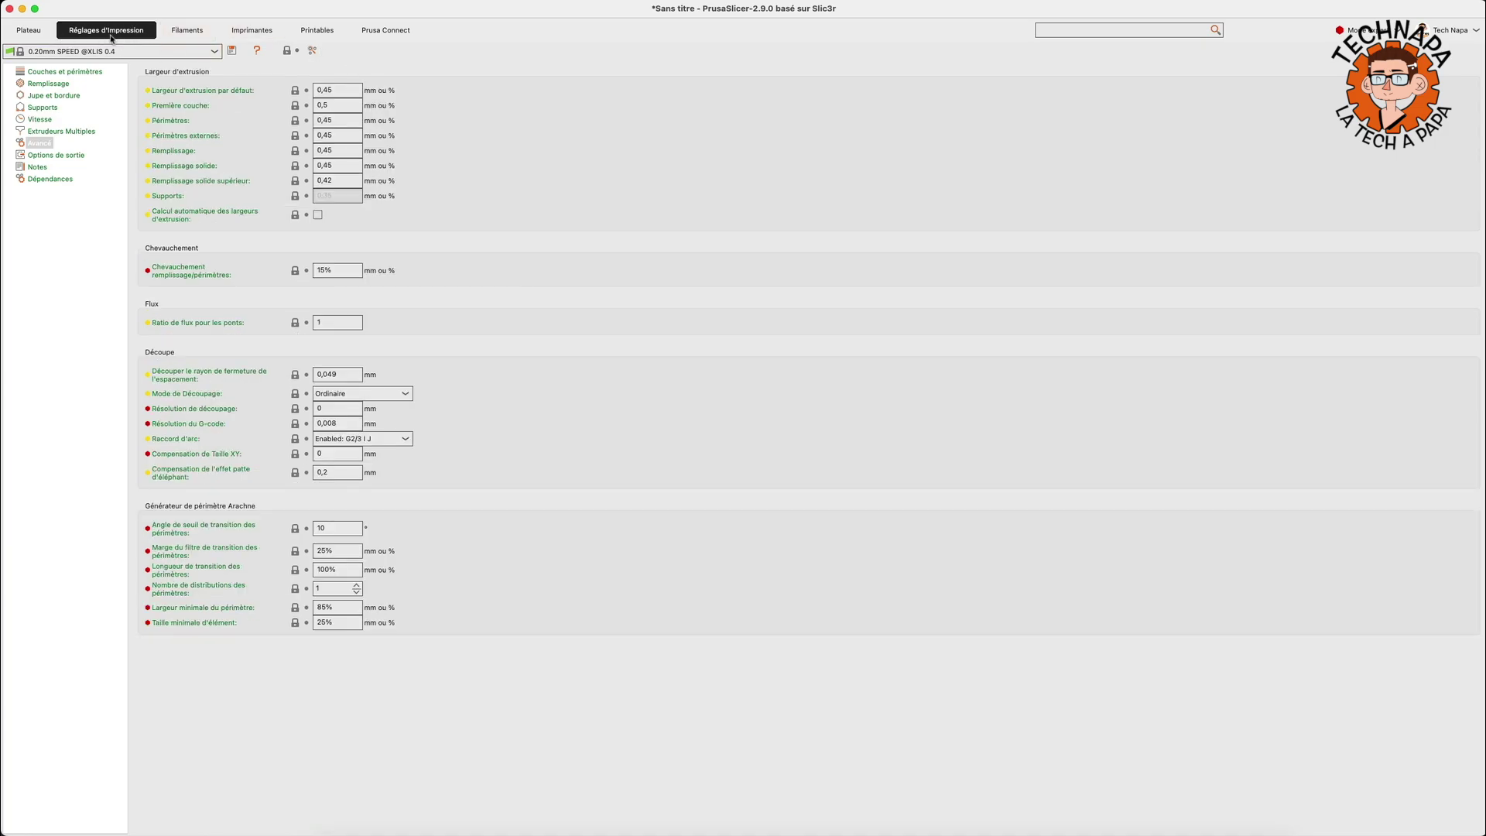
{"action": "left_click", "coordinate": [43, 144]}
{"action": "left_click", "coordinate": [318, 216]}
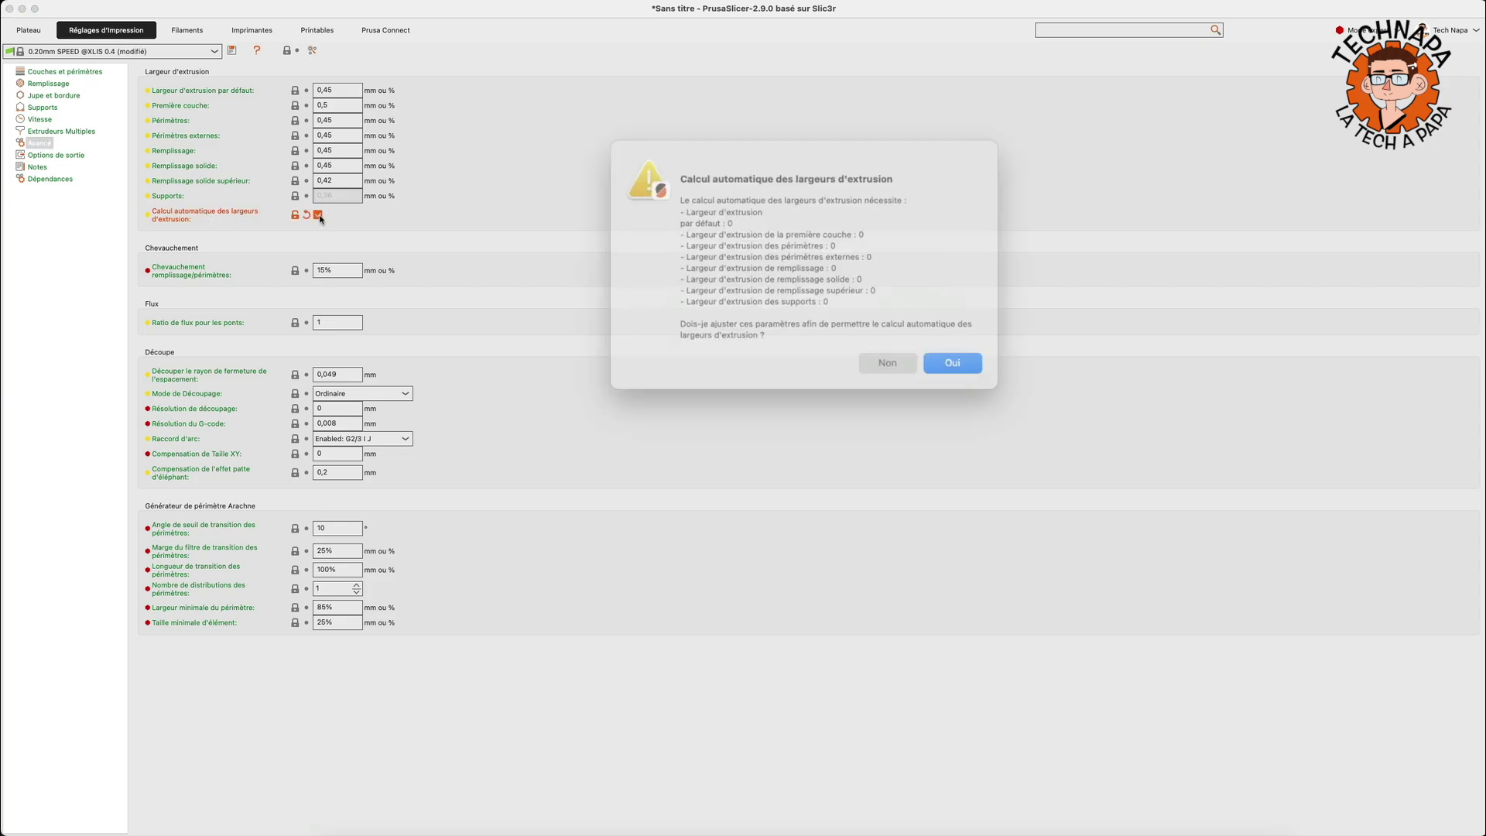
{"action": "left_click", "coordinate": [950, 363]}
{"action": "left_click", "coordinate": [61, 132]}
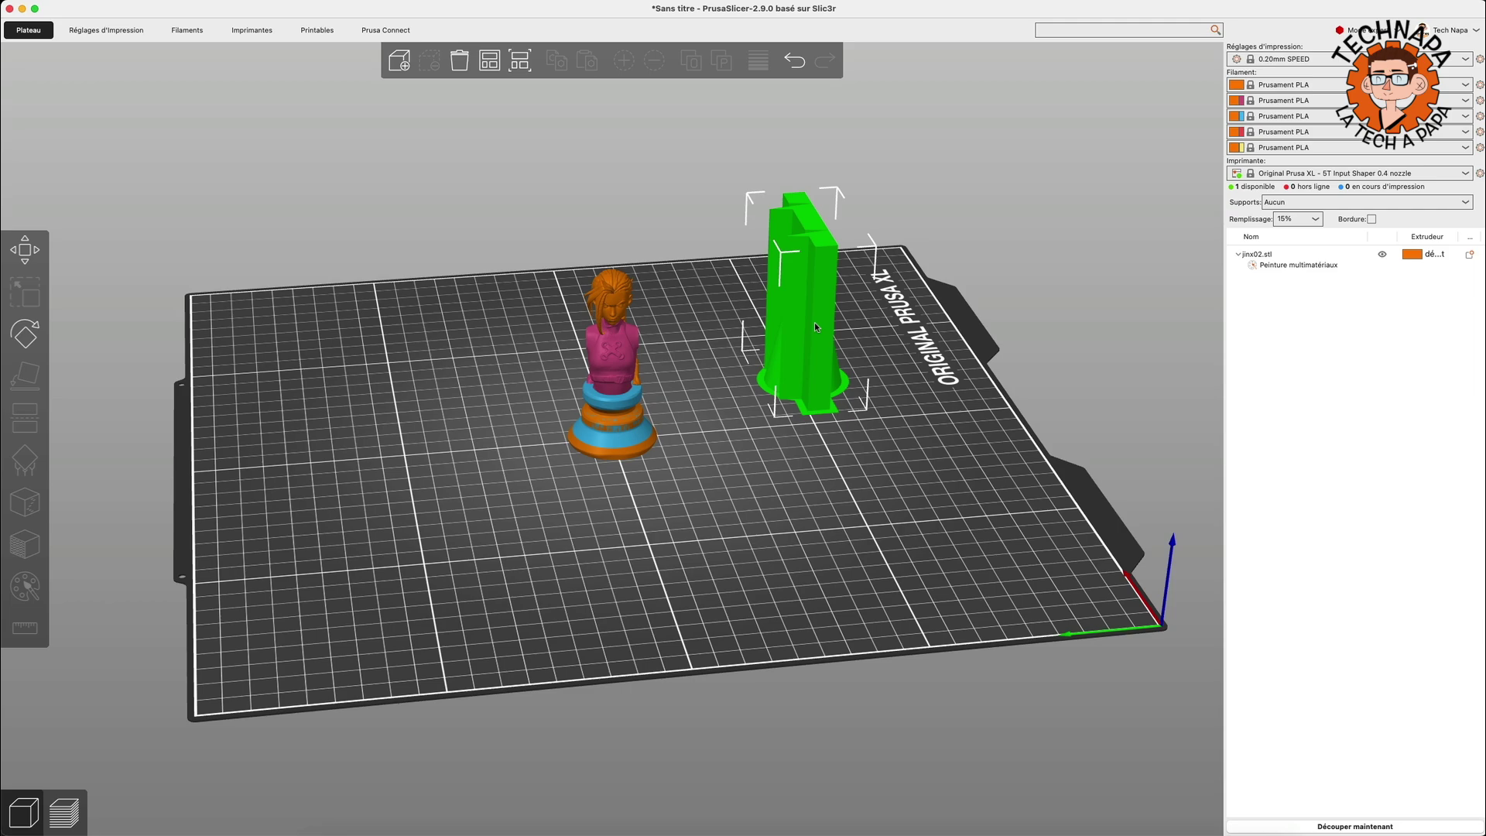
Move the bust and the wipe tower around the plate, and try the automatic arrangement with its options
{"action": "left_click_drag", "start_coordinate": [686, 384], "coordinate": [631, 380]}
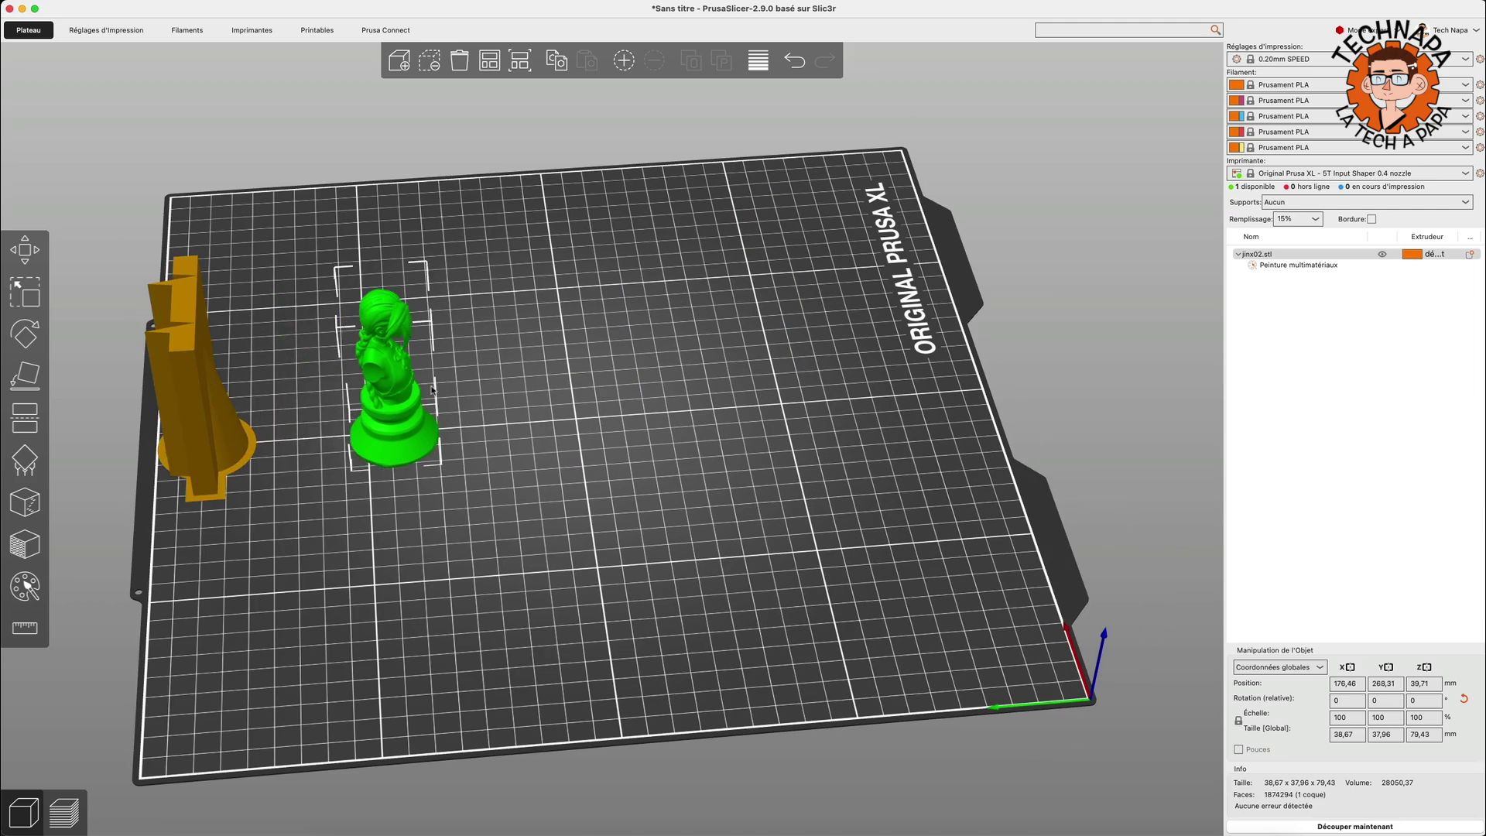
{"action": "key", "text": "a"}
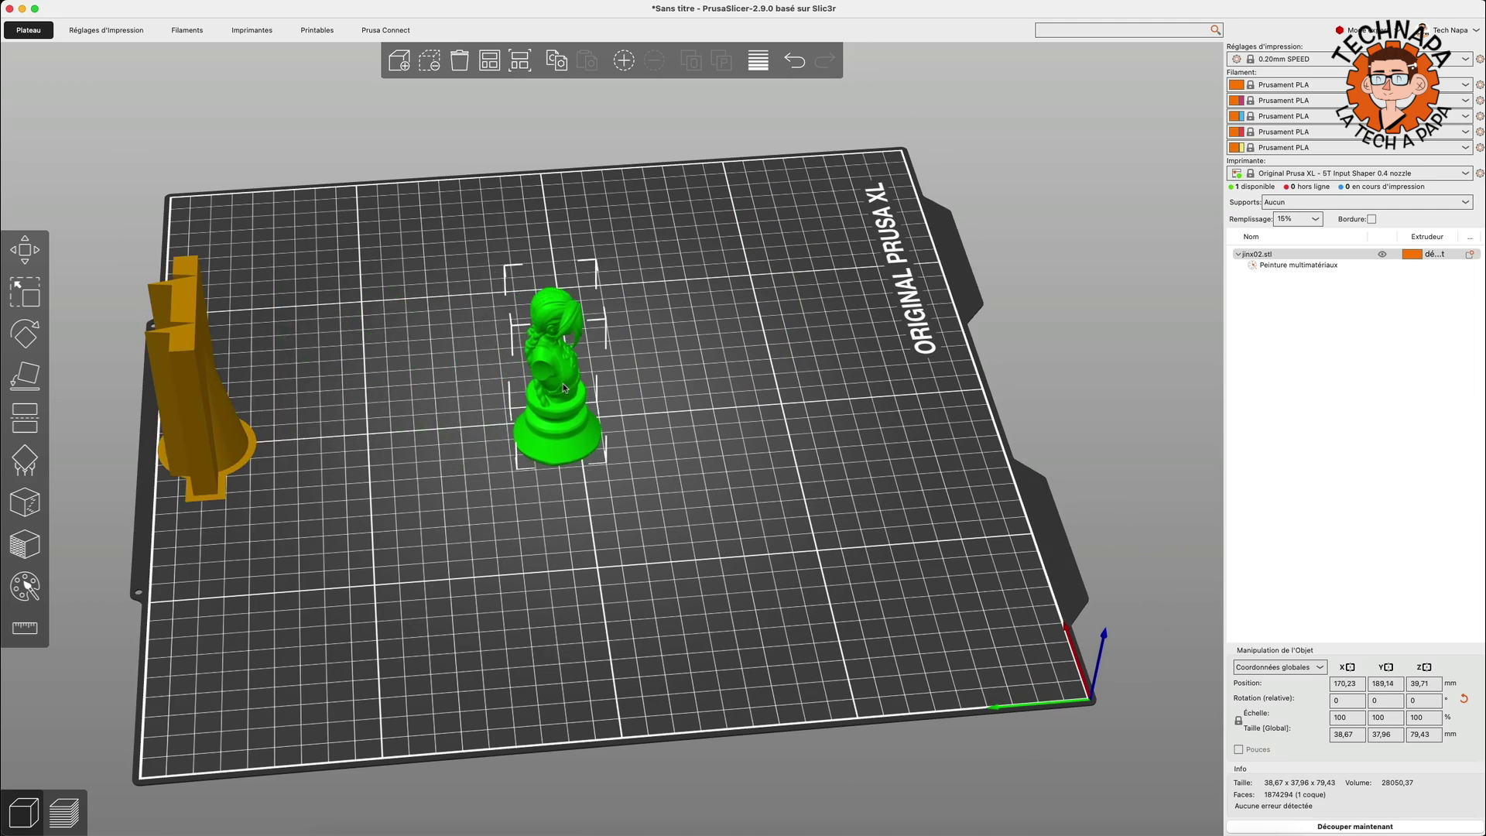
{"action": "right_click", "coordinate": [490, 62]}
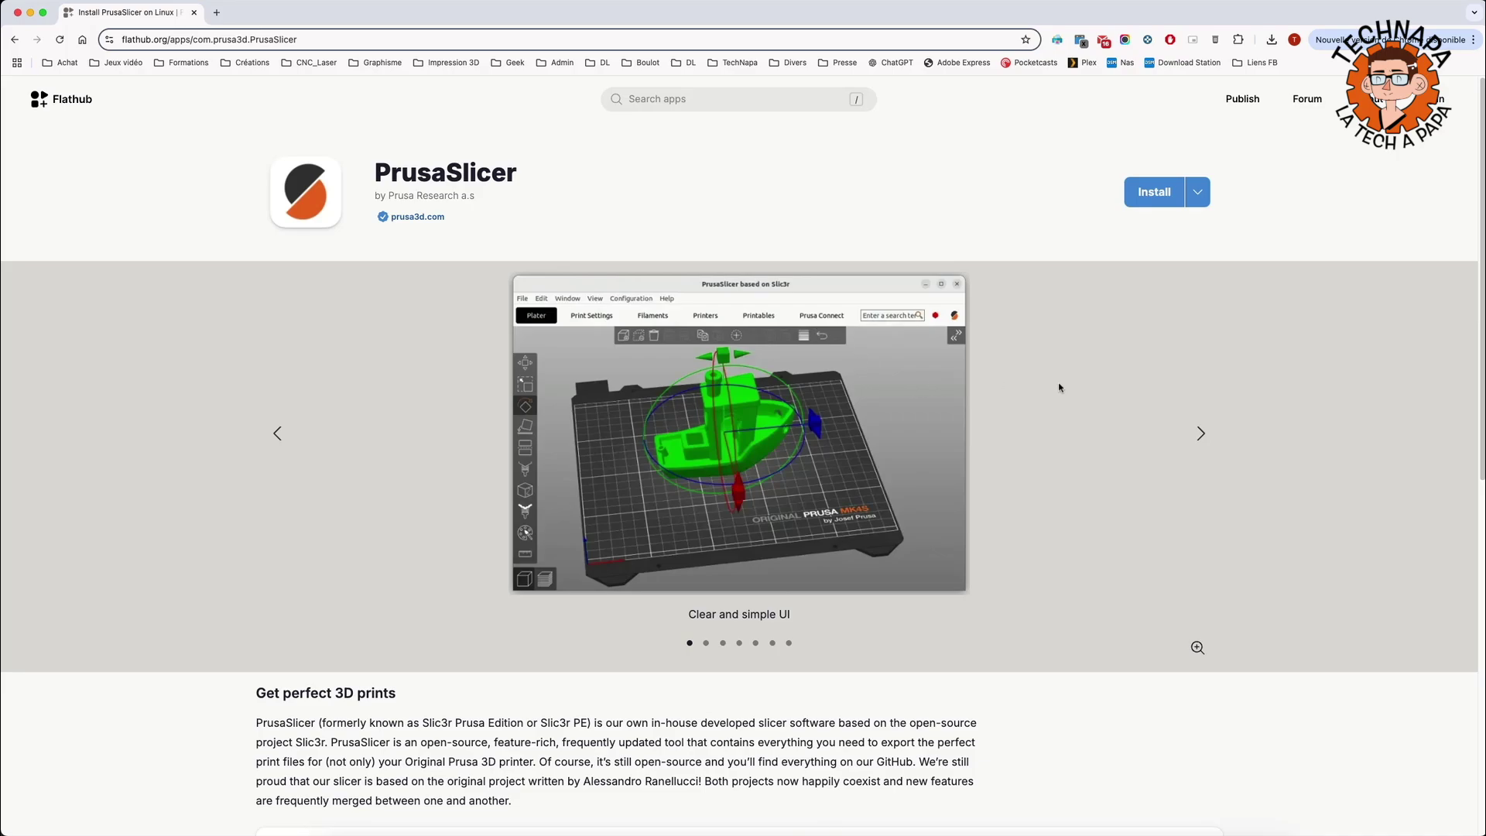
Switch to the browser and look over the PrusaSlicer page on Flathub
{"action": "scroll", "coordinate": [1065, 403], "scroll_direction": "down", "scroll_amount": 5}
{"action": "scroll", "coordinate": [763, 216], "scroll_direction": "up", "scroll_amount": 5}
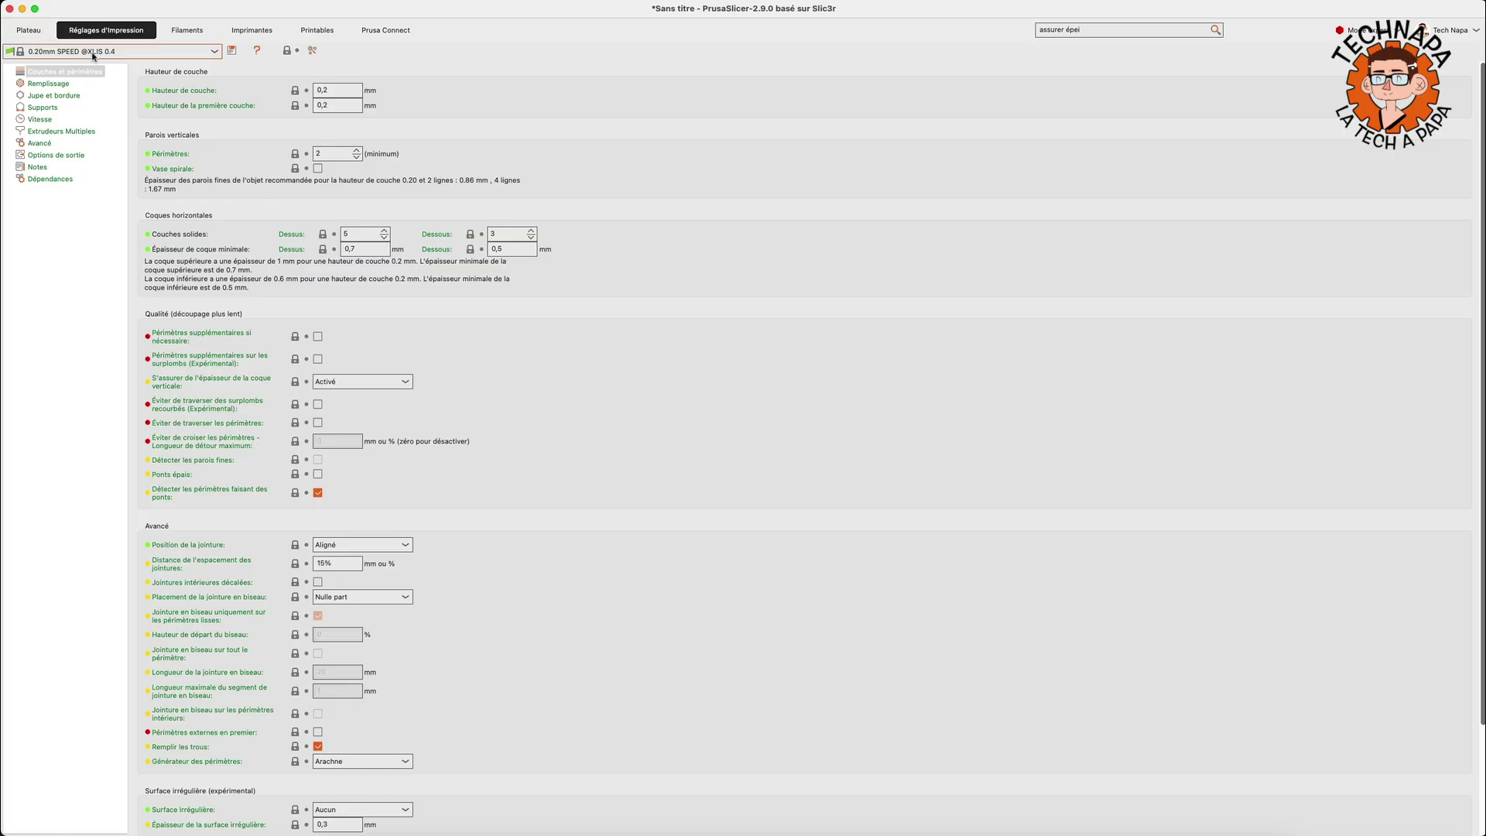
Consult the online help for ensuring vertical shell thickness (S'assurer de l'épaisseur de la coque verticale) and set that option to Partiel
{"action": "left_click", "coordinate": [209, 381]}
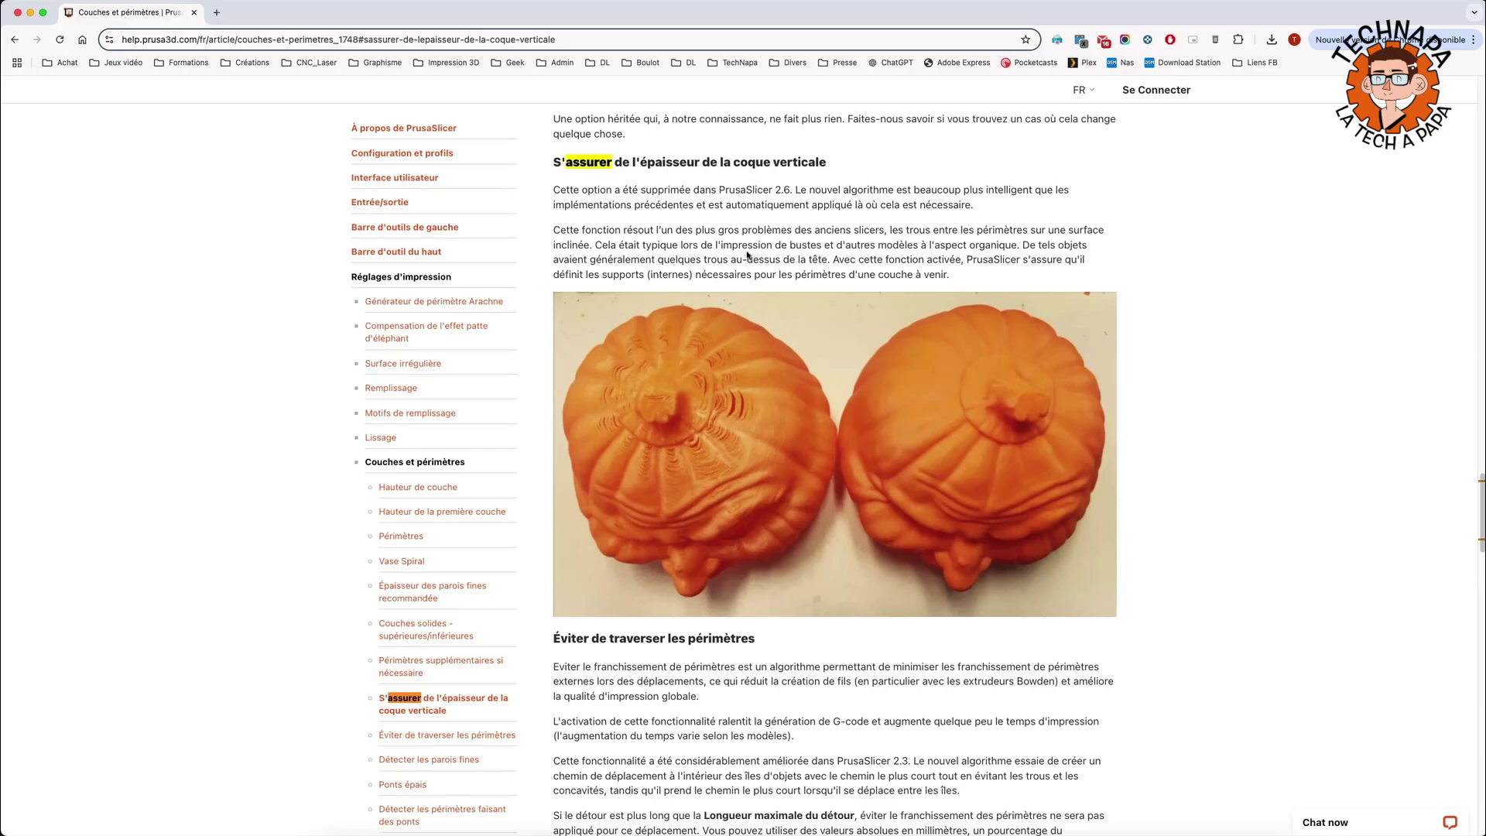
{"action": "left_click_drag", "start_coordinate": [656, 19], "coordinate": [90, 81]}
{"action": "key", "text": "super+m"}
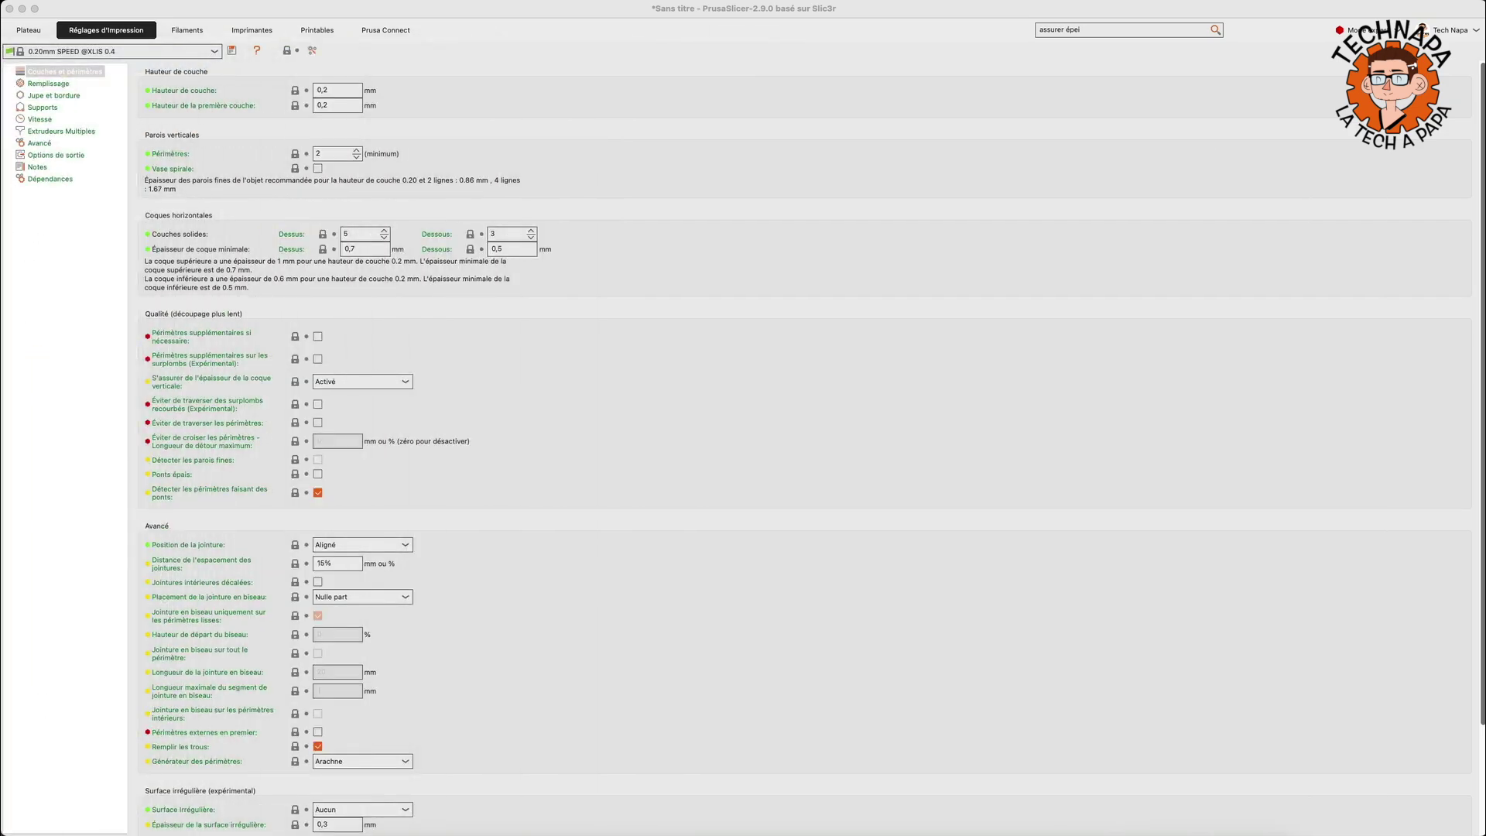
{"action": "left_click", "coordinate": [389, 382]}
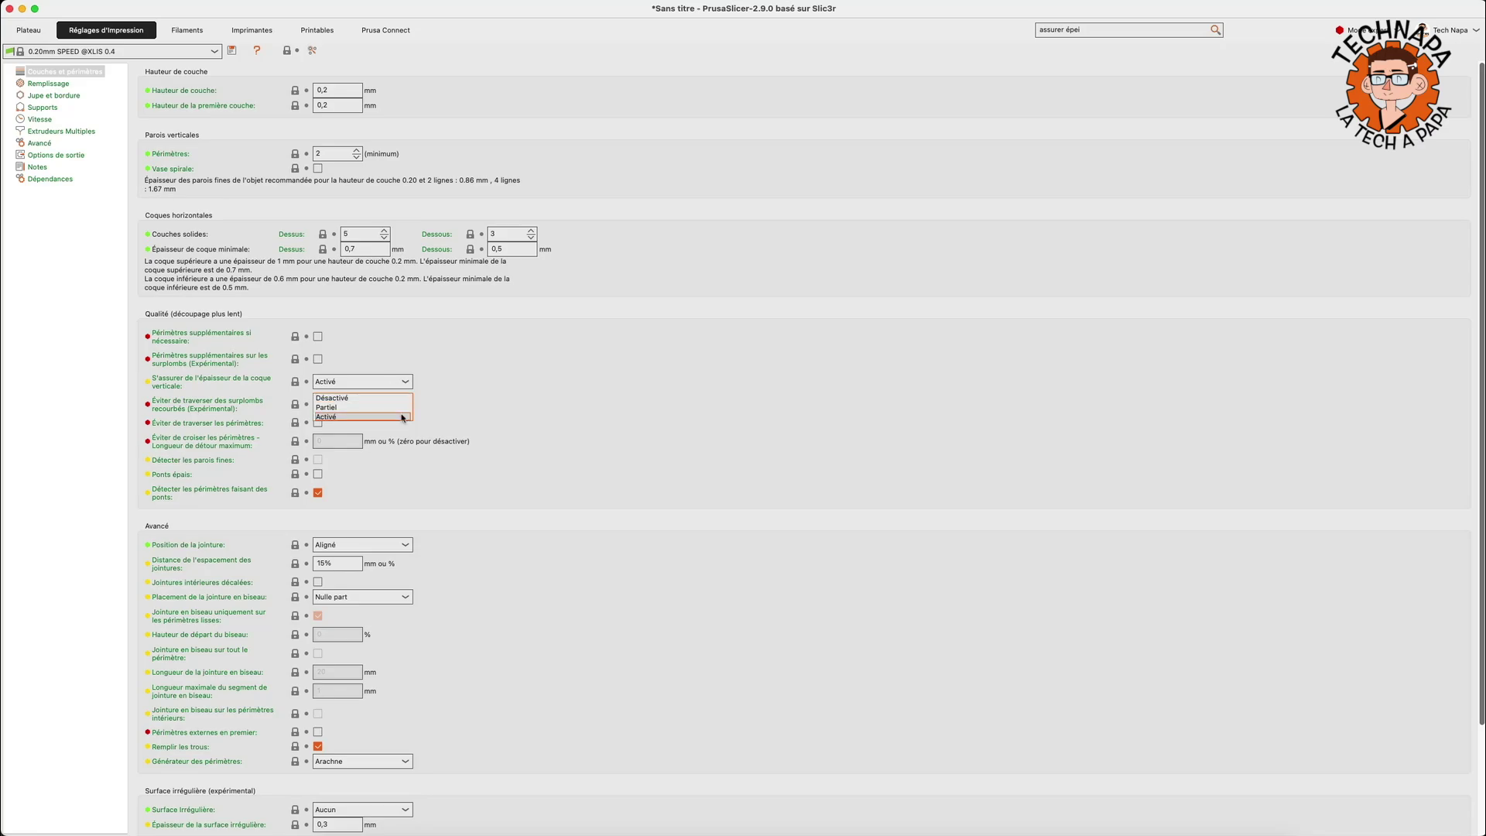
{"action": "left_click", "coordinate": [405, 408]}
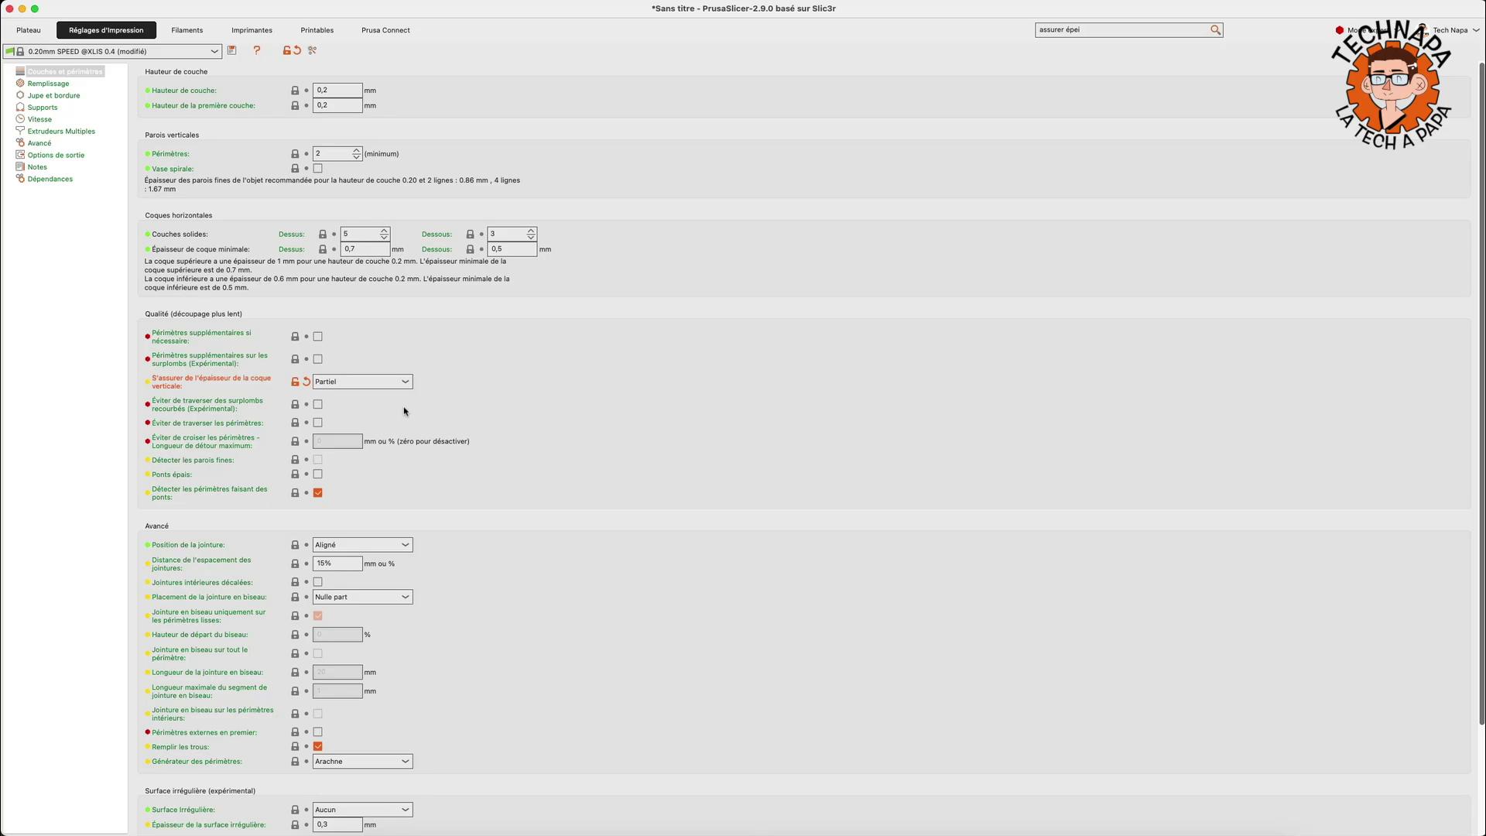
Return to the plate, slice the painted bust and inspect its multicolour toolpaths and wipe tower in the preview
{"action": "key", "text": "super+1"}
{"action": "left_click_drag", "start_coordinate": [405, 411], "coordinate": [602, 338]}
{"action": "left_click_drag", "start_coordinate": [655, 494], "coordinate": [517, 326]}
{"action": "scroll", "coordinate": [639, 495], "scroll_direction": "up", "scroll_amount": 3}
{"action": "scroll", "coordinate": [638, 496], "scroll_direction": "down", "scroll_amount": 2}
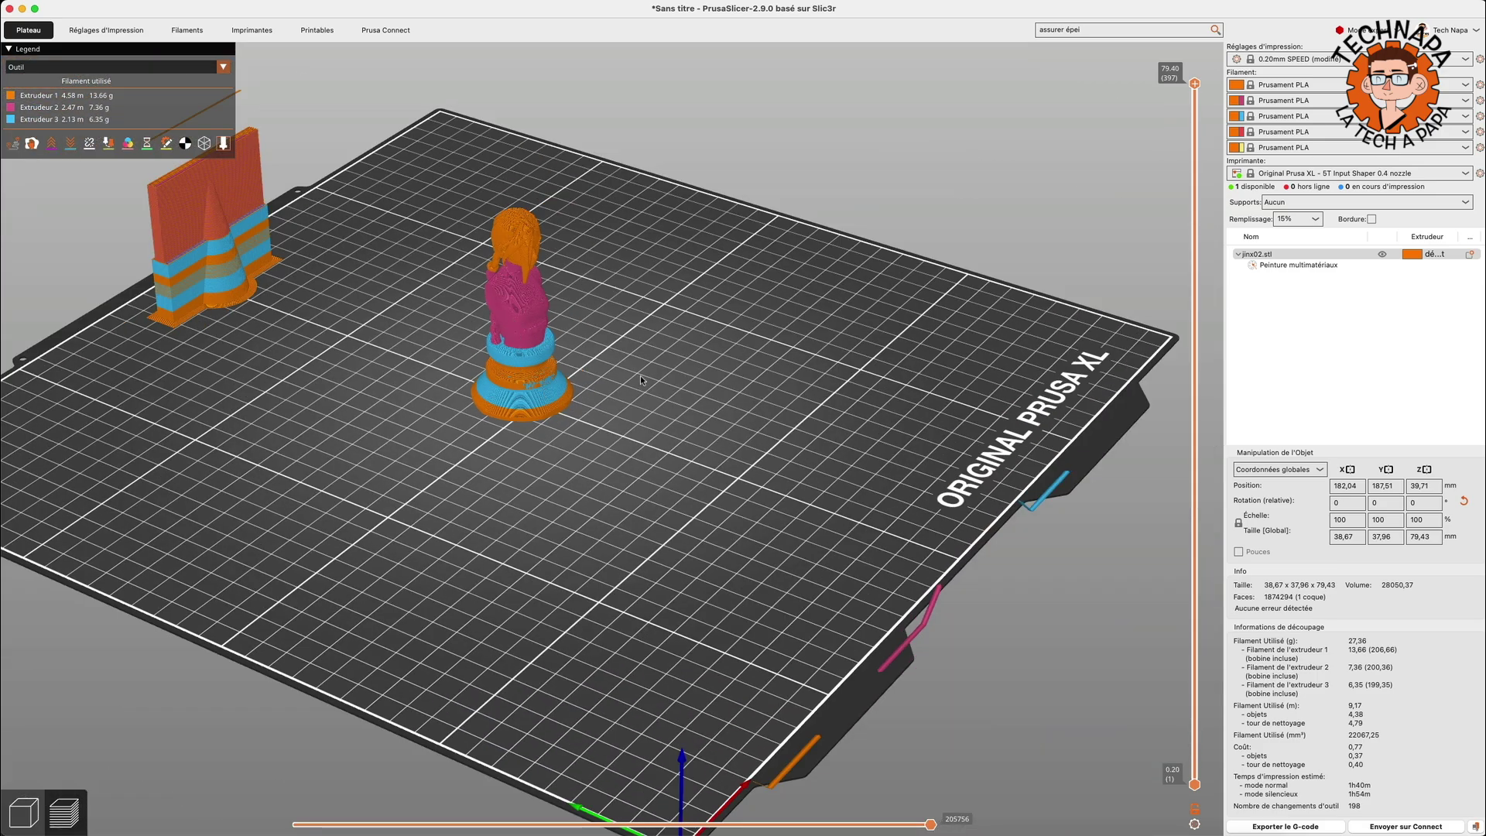
Send the sliced jinx02 file to Prusa Connect, selecting the XL printer and adding the job to its print queue
{"action": "left_click", "coordinate": [1407, 827]}
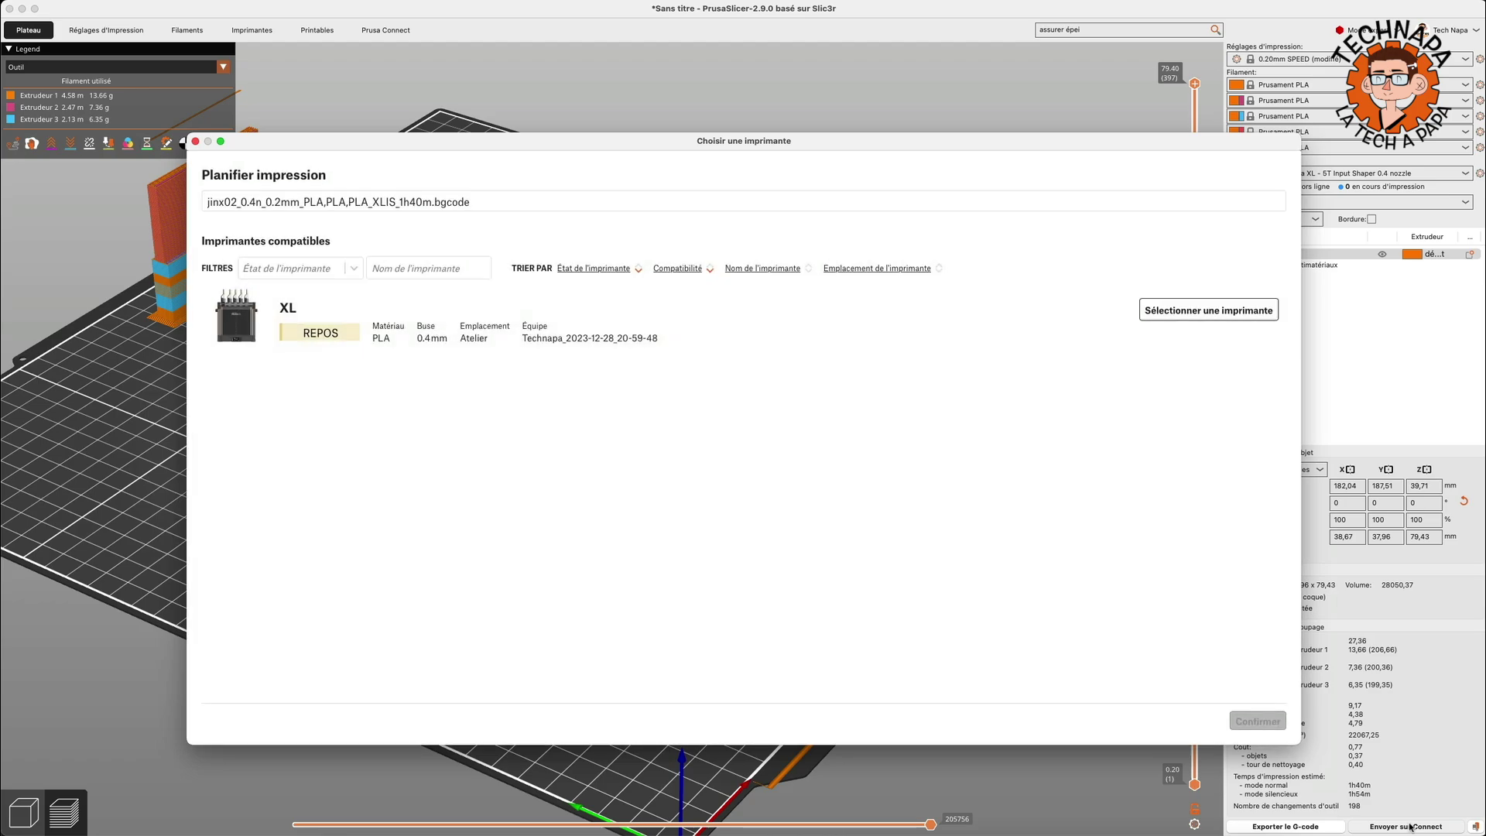
{"action": "left_click", "coordinate": [270, 326]}
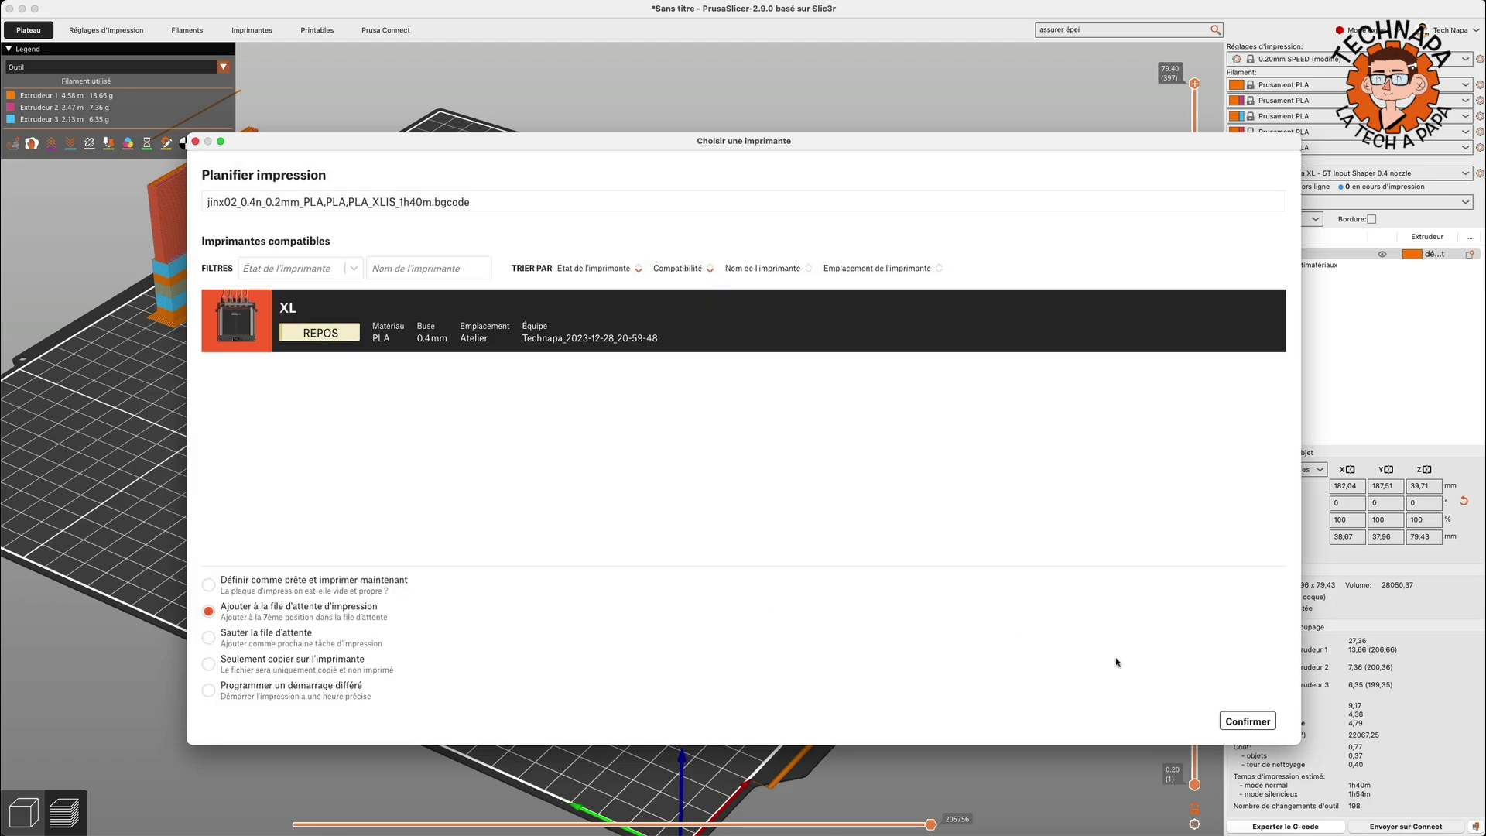
{"action": "left_click", "coordinate": [1246, 721]}
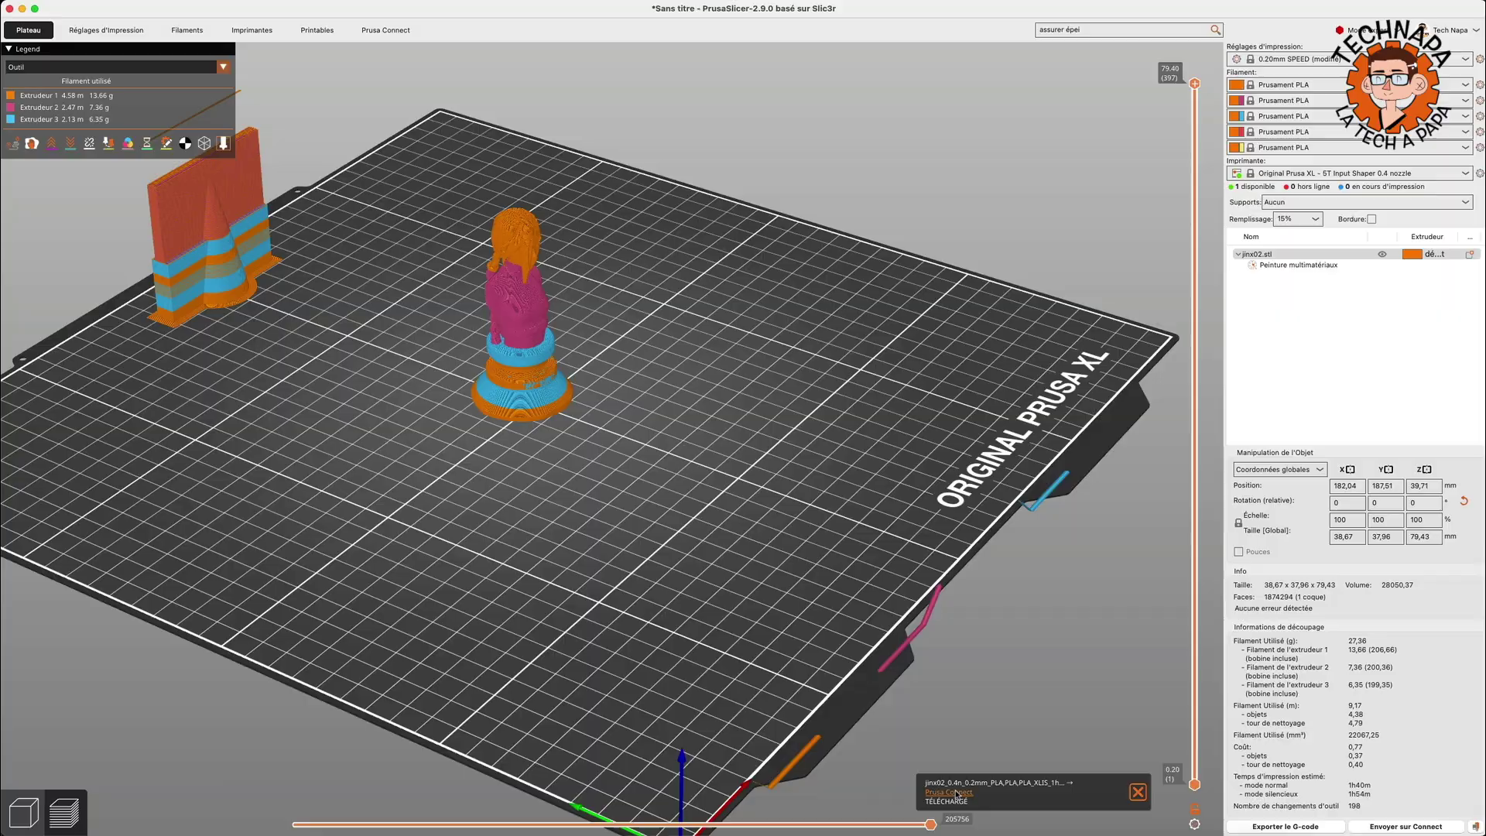
Check the jinx02 file transfer on the XL's Prusa Connect dashboard and return to the sliced bust on the plate
{"action": "left_click", "coordinate": [955, 792]}
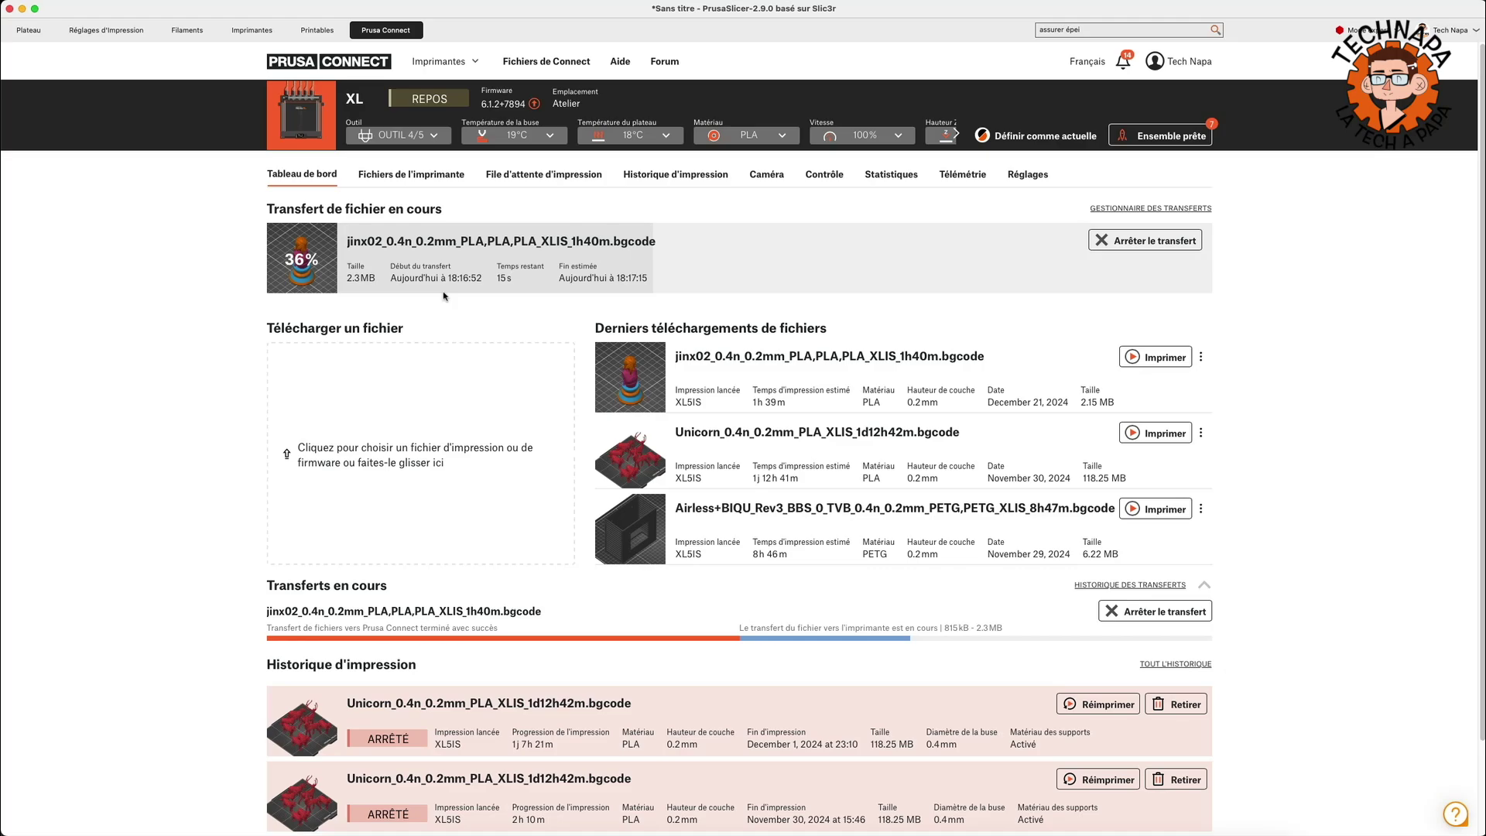
{"action": "left_click", "coordinate": [29, 31]}
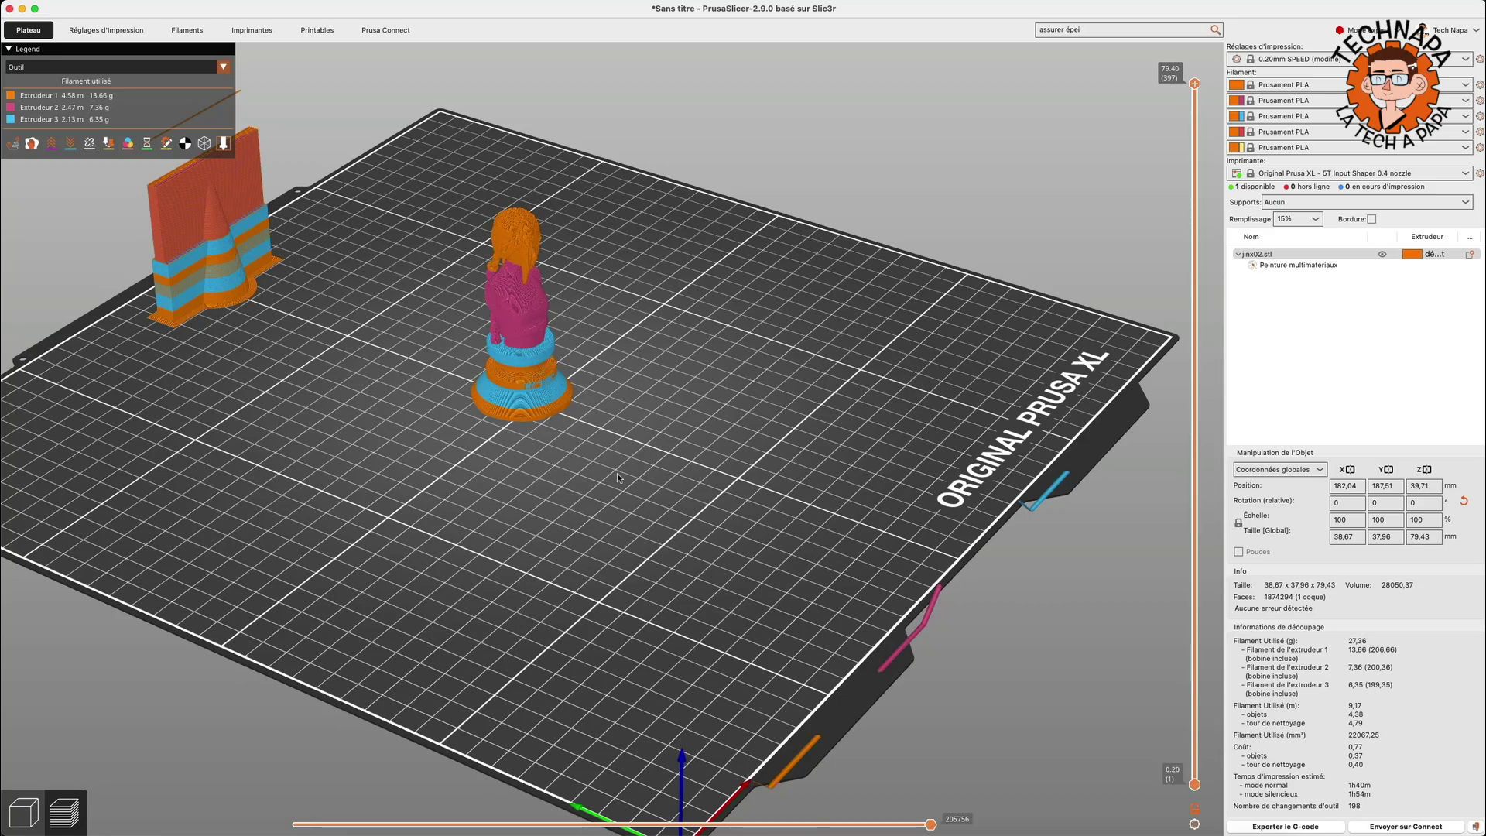
{"action": "scroll", "coordinate": [734, 333], "scroll_direction": "up", "scroll_amount": 3}
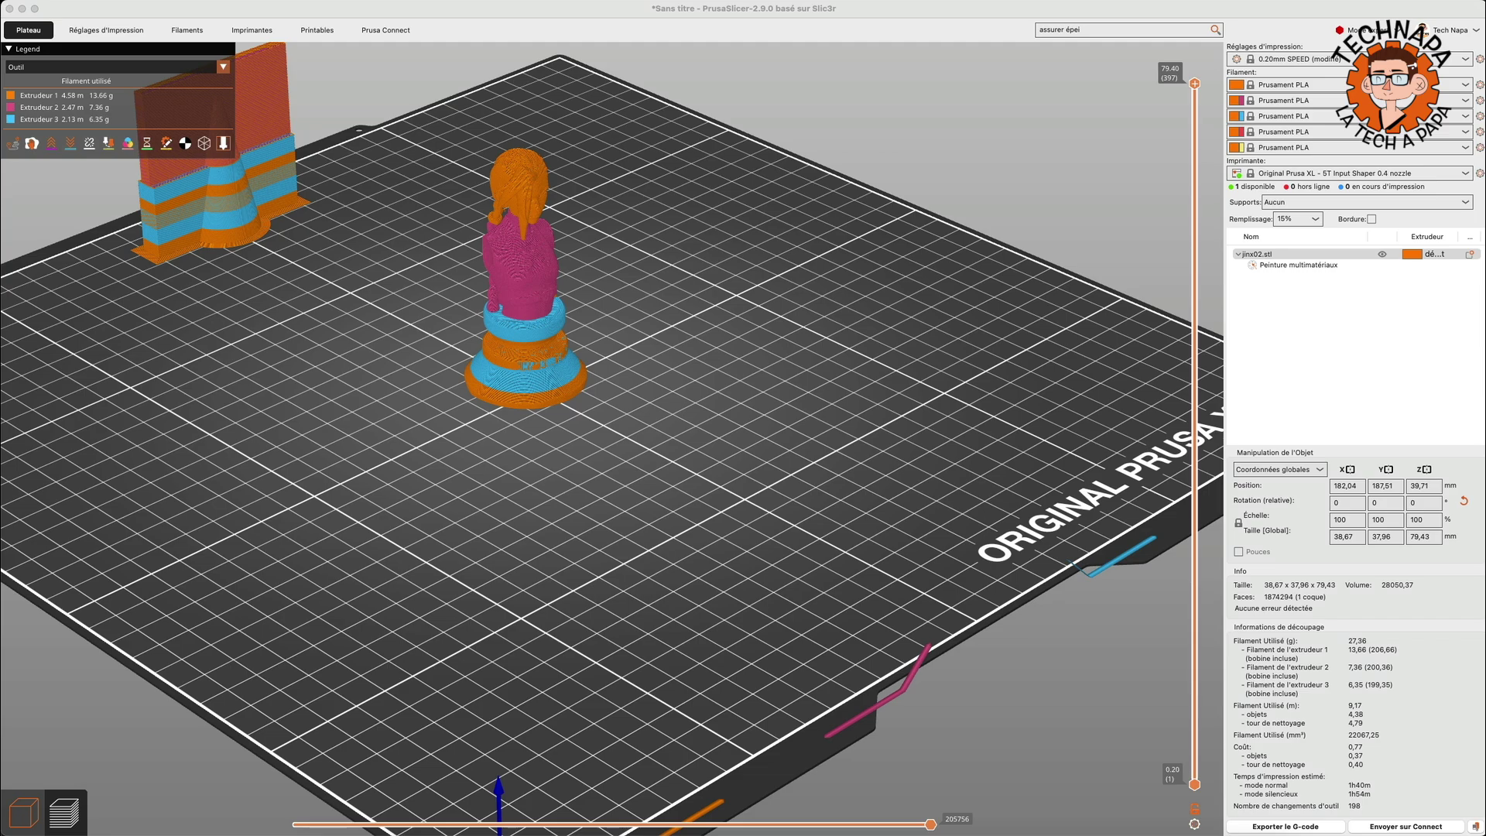
Return from the sliced preview to the editor and erase all multimaterial painting from the jinx02 bust
{"action": "scroll", "coordinate": [681, 558], "scroll_direction": "down", "scroll_amount": 5}
{"action": "scroll", "coordinate": [698, 563], "scroll_direction": "up", "scroll_amount": 8}
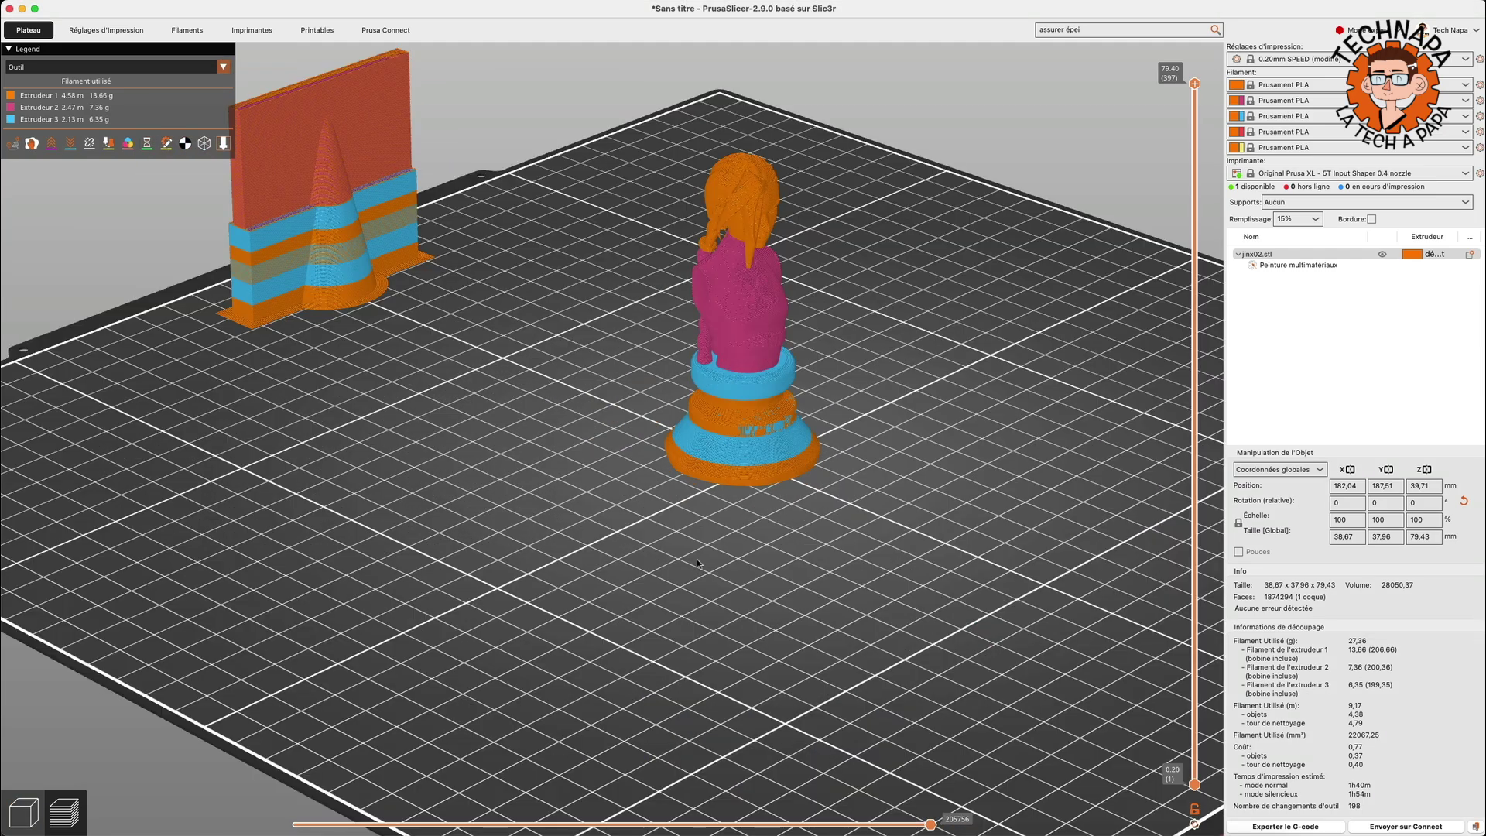
{"action": "scroll", "coordinate": [697, 563], "scroll_direction": "down", "scroll_amount": 4}
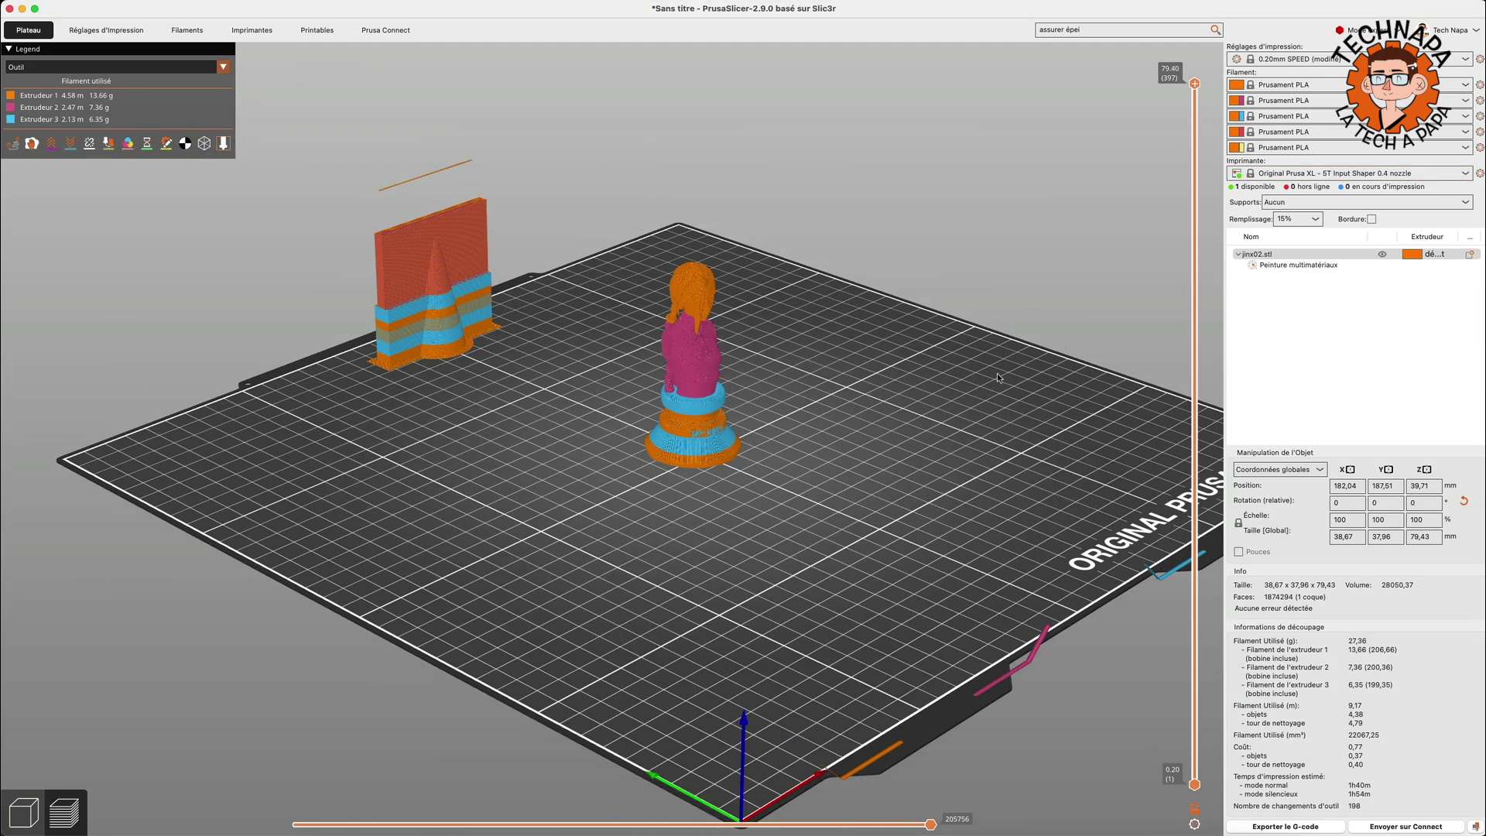
{"action": "left_click_drag", "start_coordinate": [999, 377], "coordinate": [664, 348]}
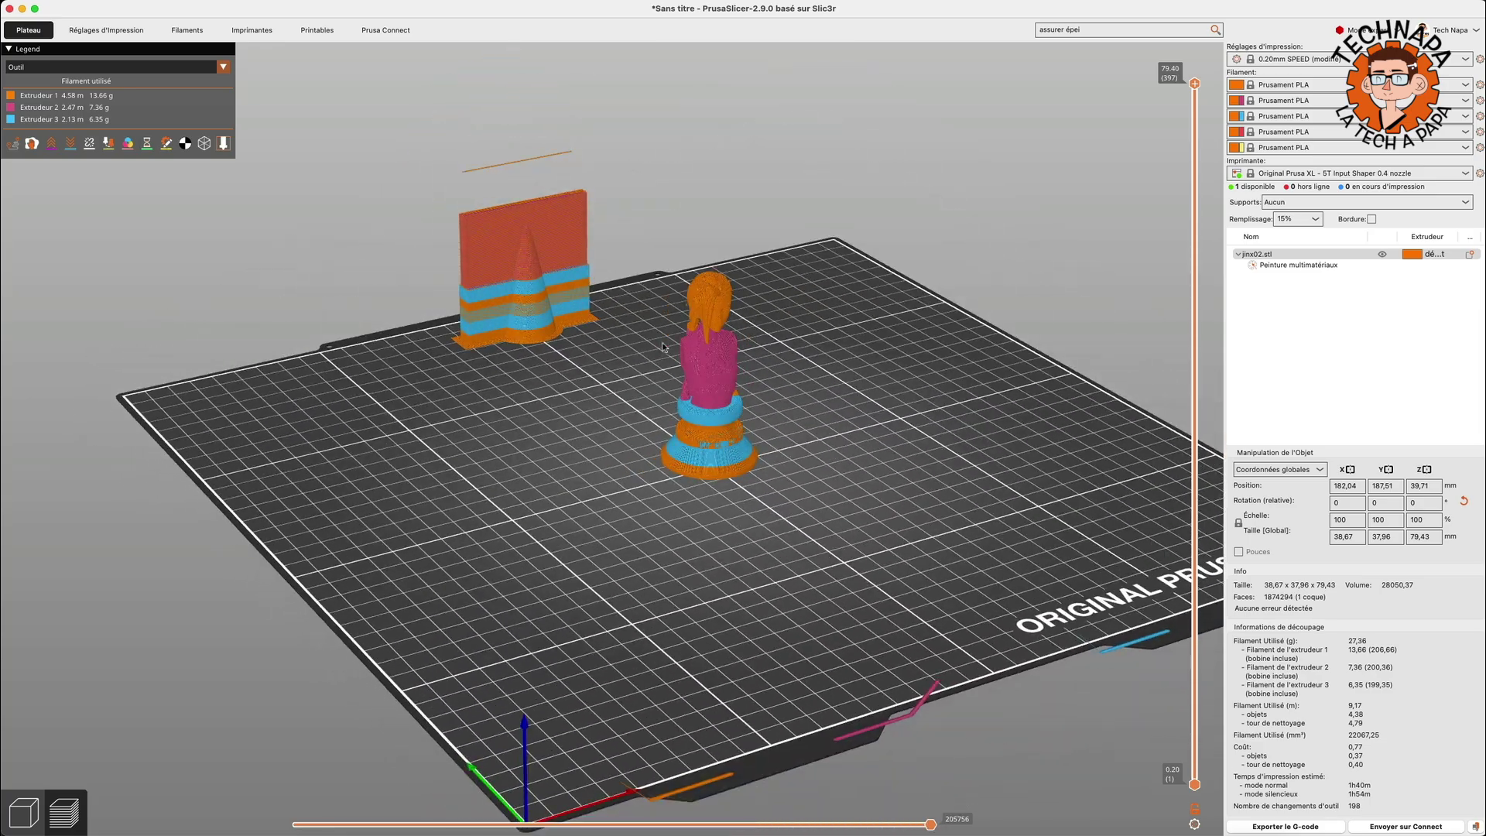
{"action": "left_click_drag", "start_coordinate": [573, 414], "coordinate": [592, 435]}
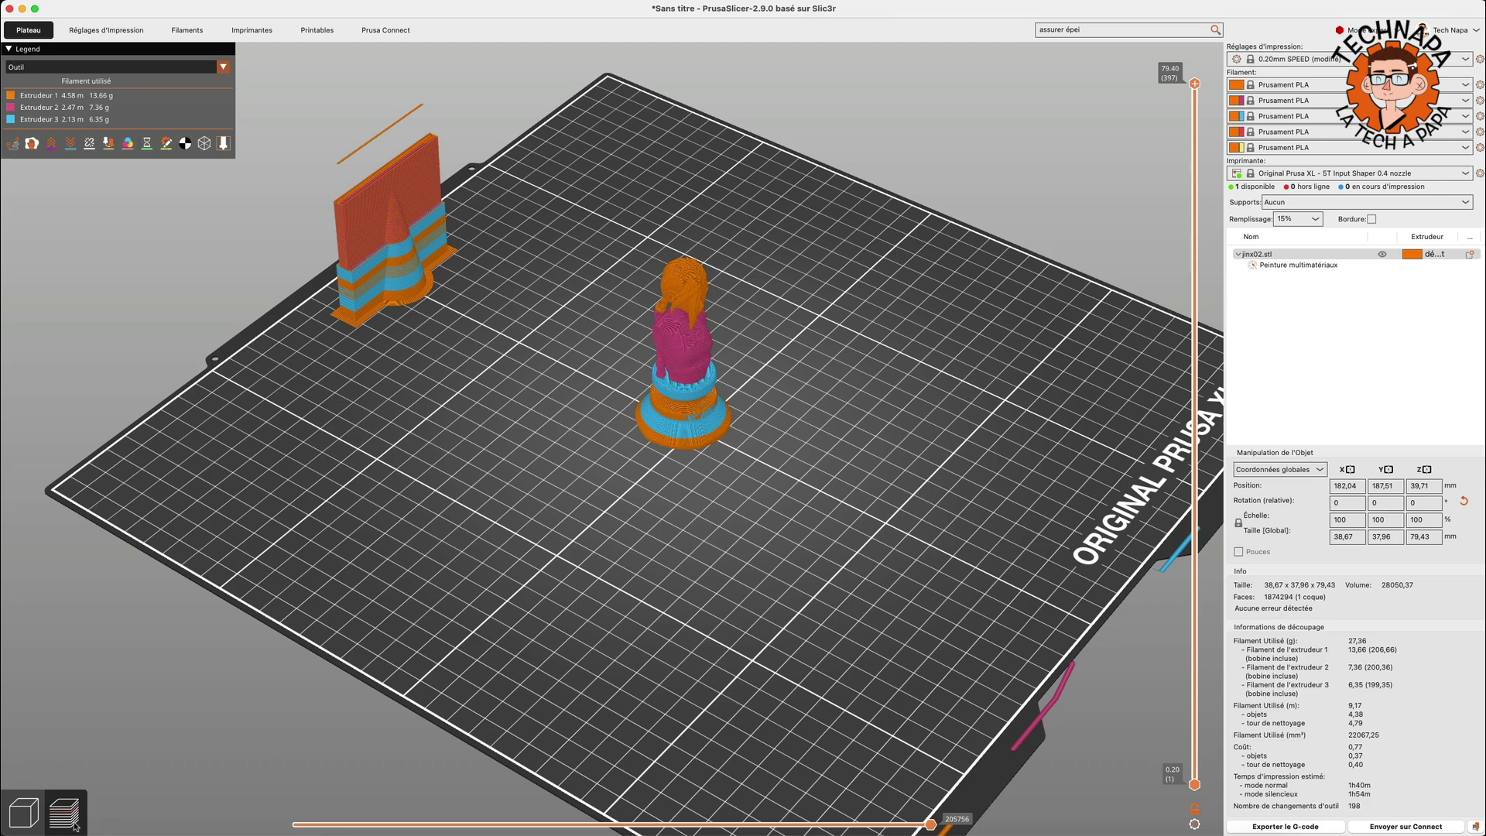
{"action": "left_click", "coordinate": [25, 821]}
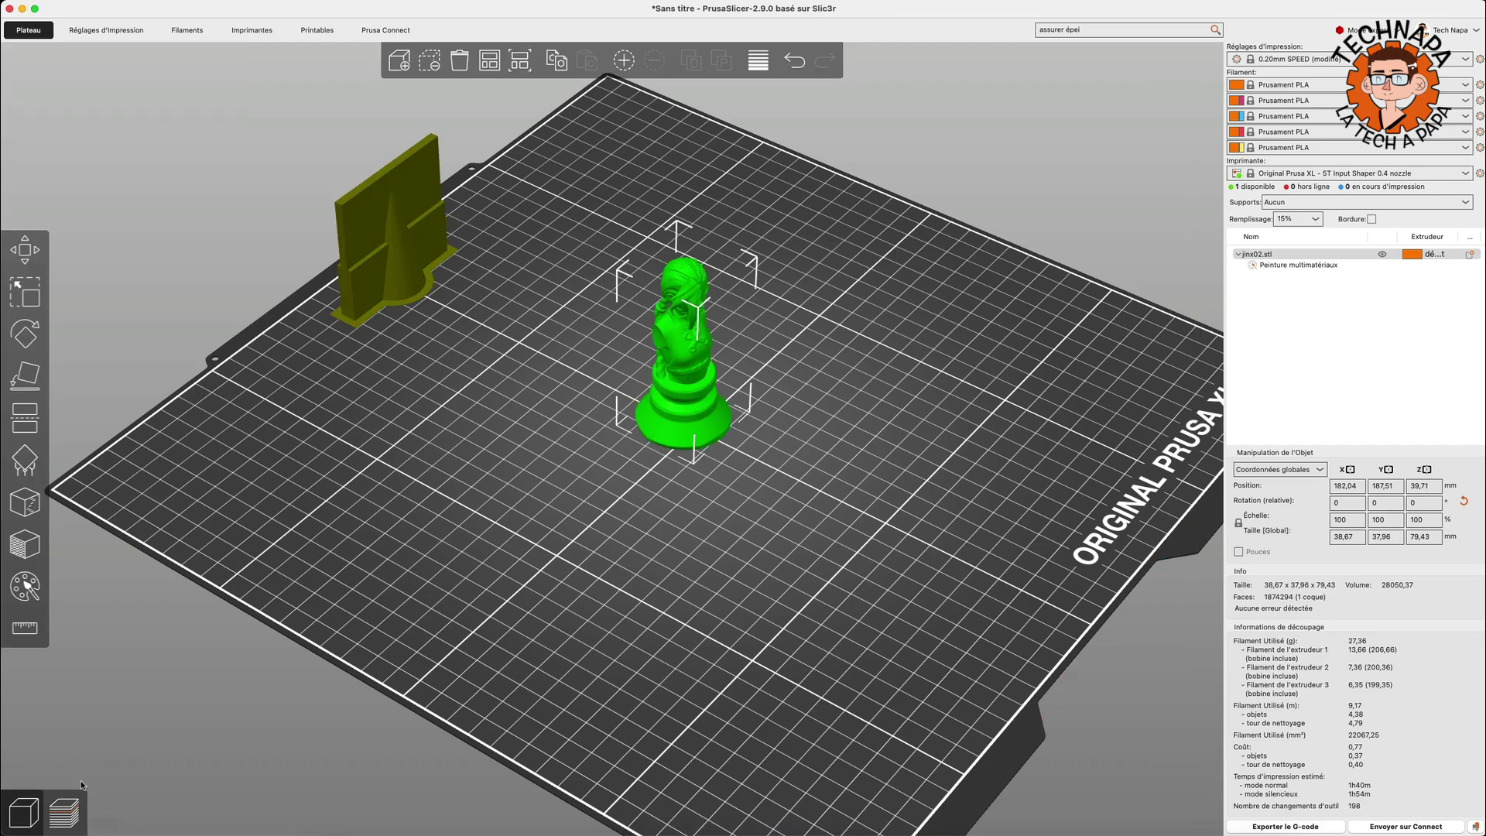
{"action": "left_click", "coordinate": [1316, 265]}
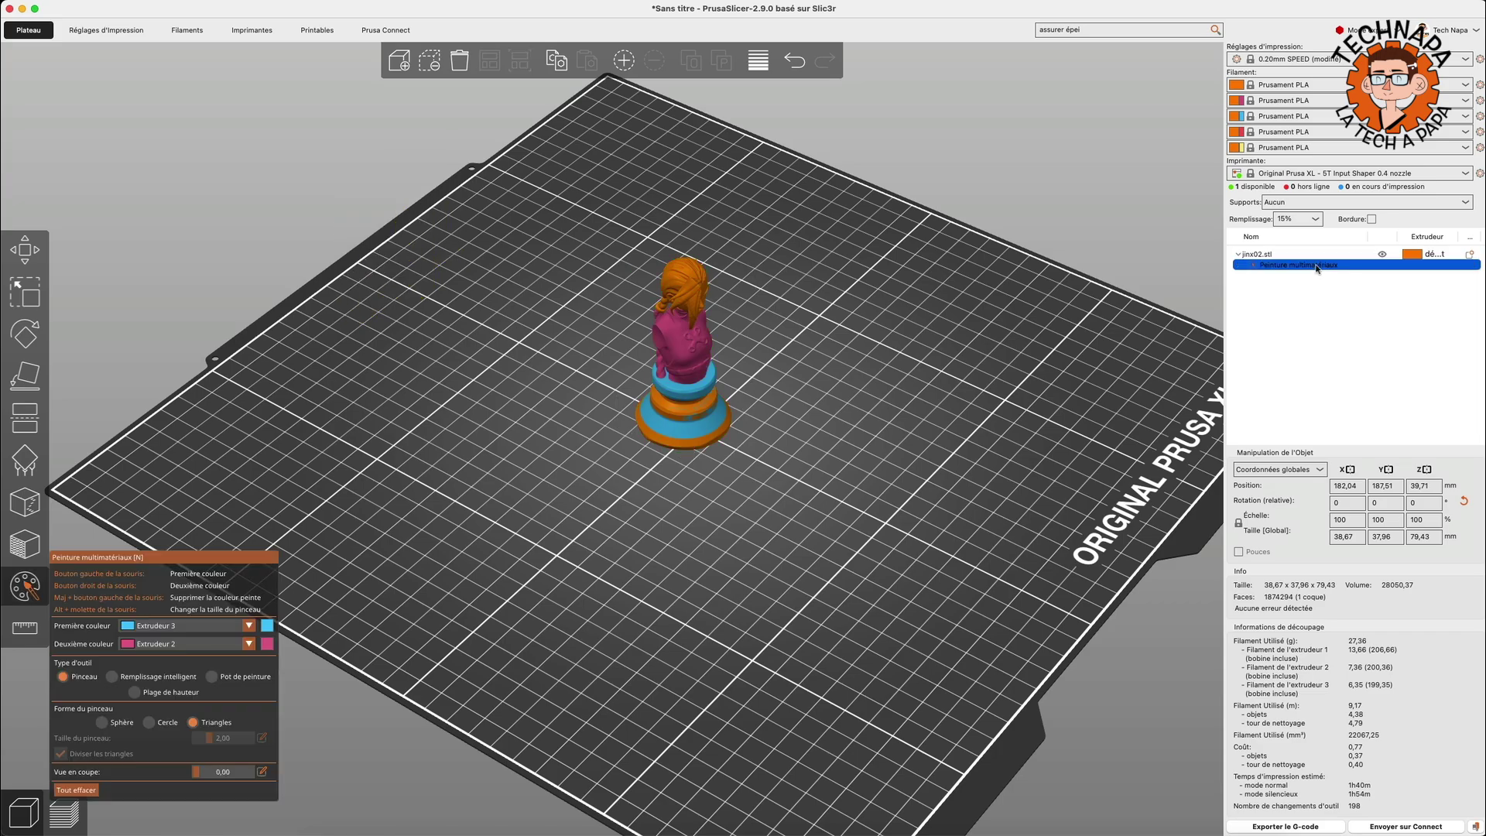
{"action": "left_click", "coordinate": [76, 791]}
{"action": "key", "text": "0"}
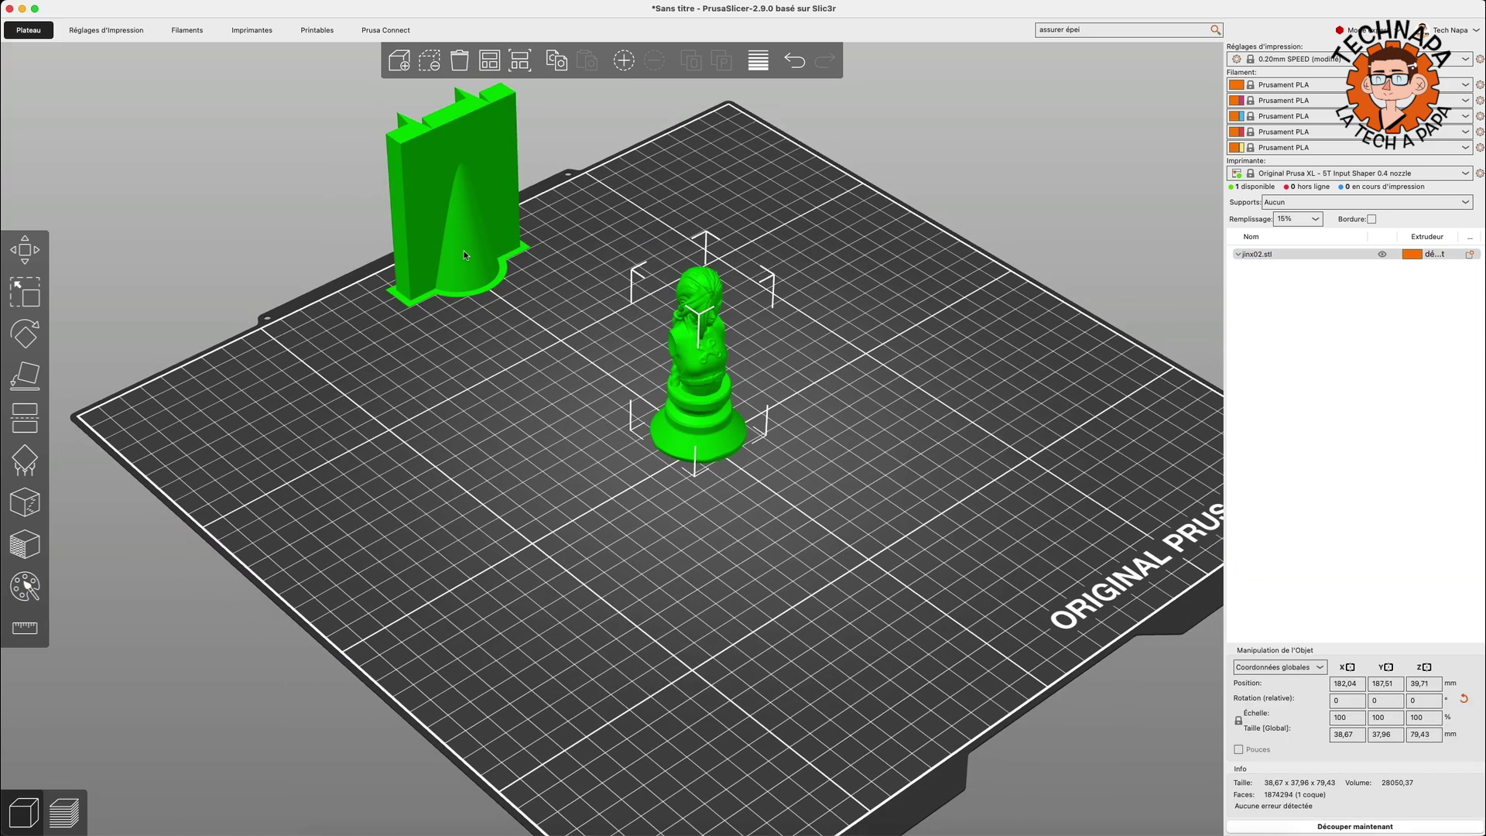
Move the wipe tower slightly closer to the bust and slice the single-colour jinx02 model for preview
{"action": "left_click", "coordinate": [510, 302]}
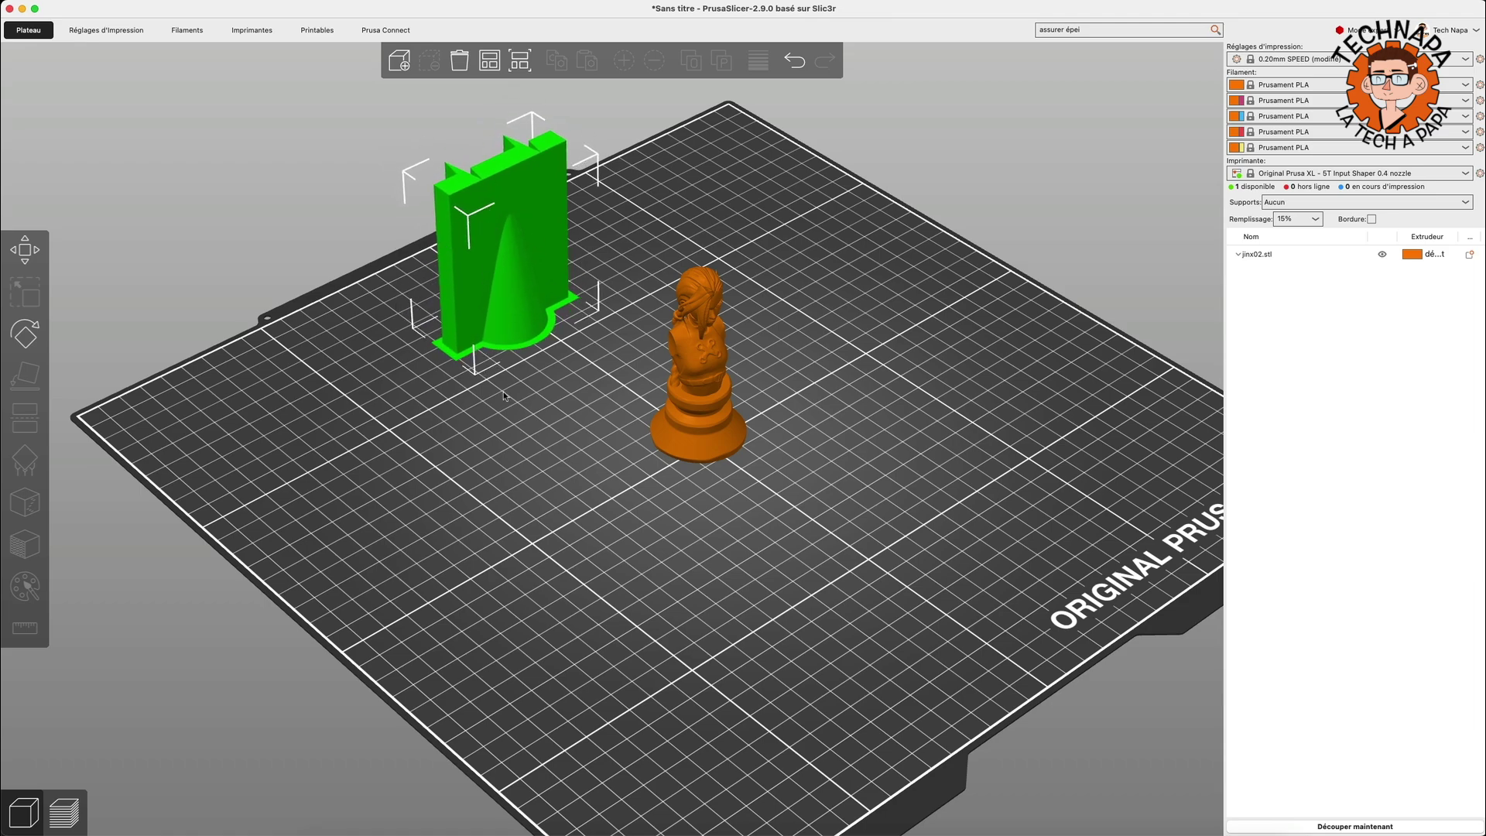
{"action": "left_click_drag", "start_coordinate": [511, 435], "coordinate": [573, 395]}
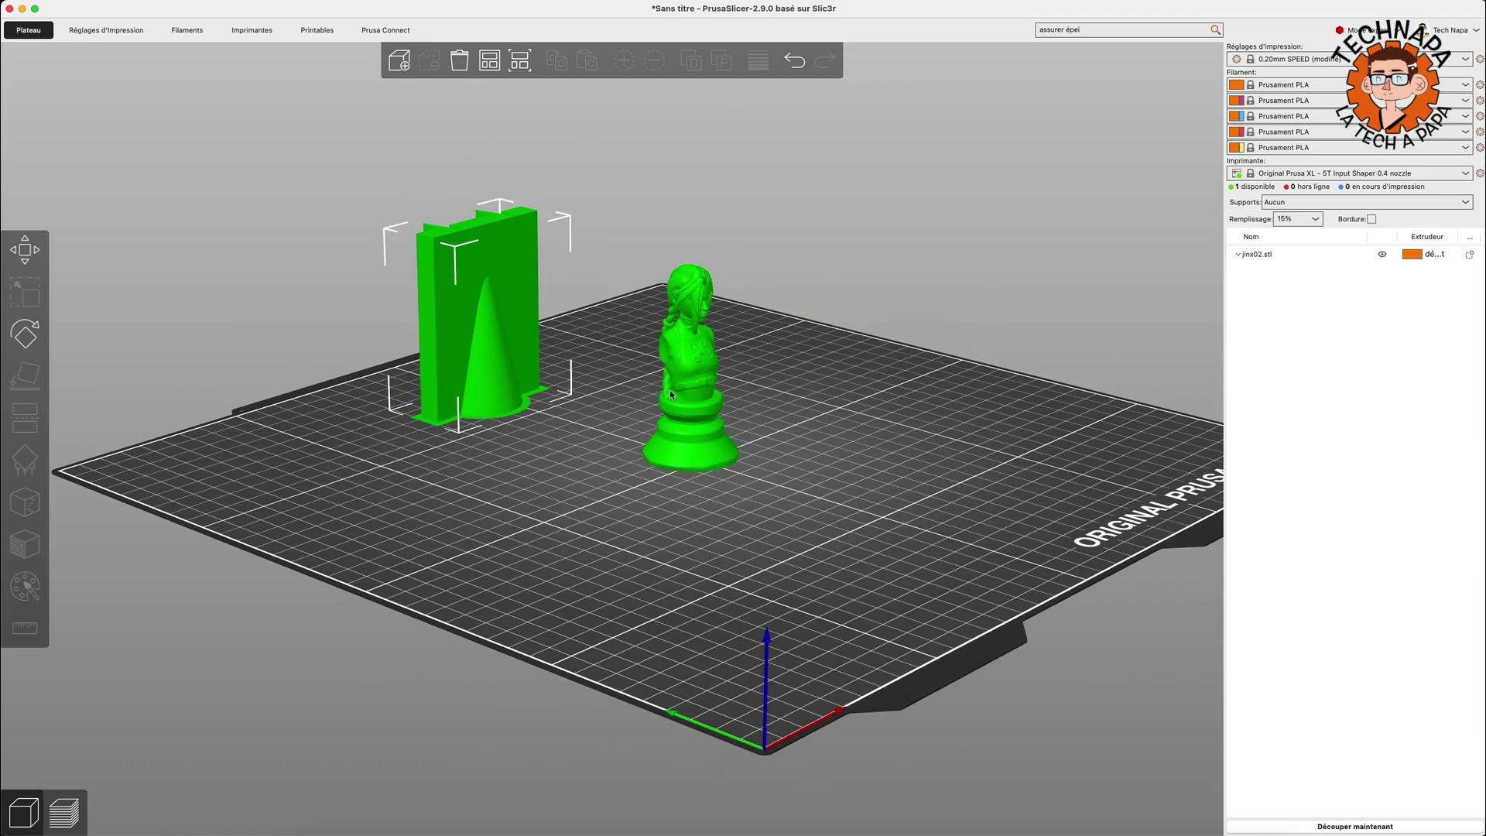
{"action": "left_click", "coordinate": [65, 813]}
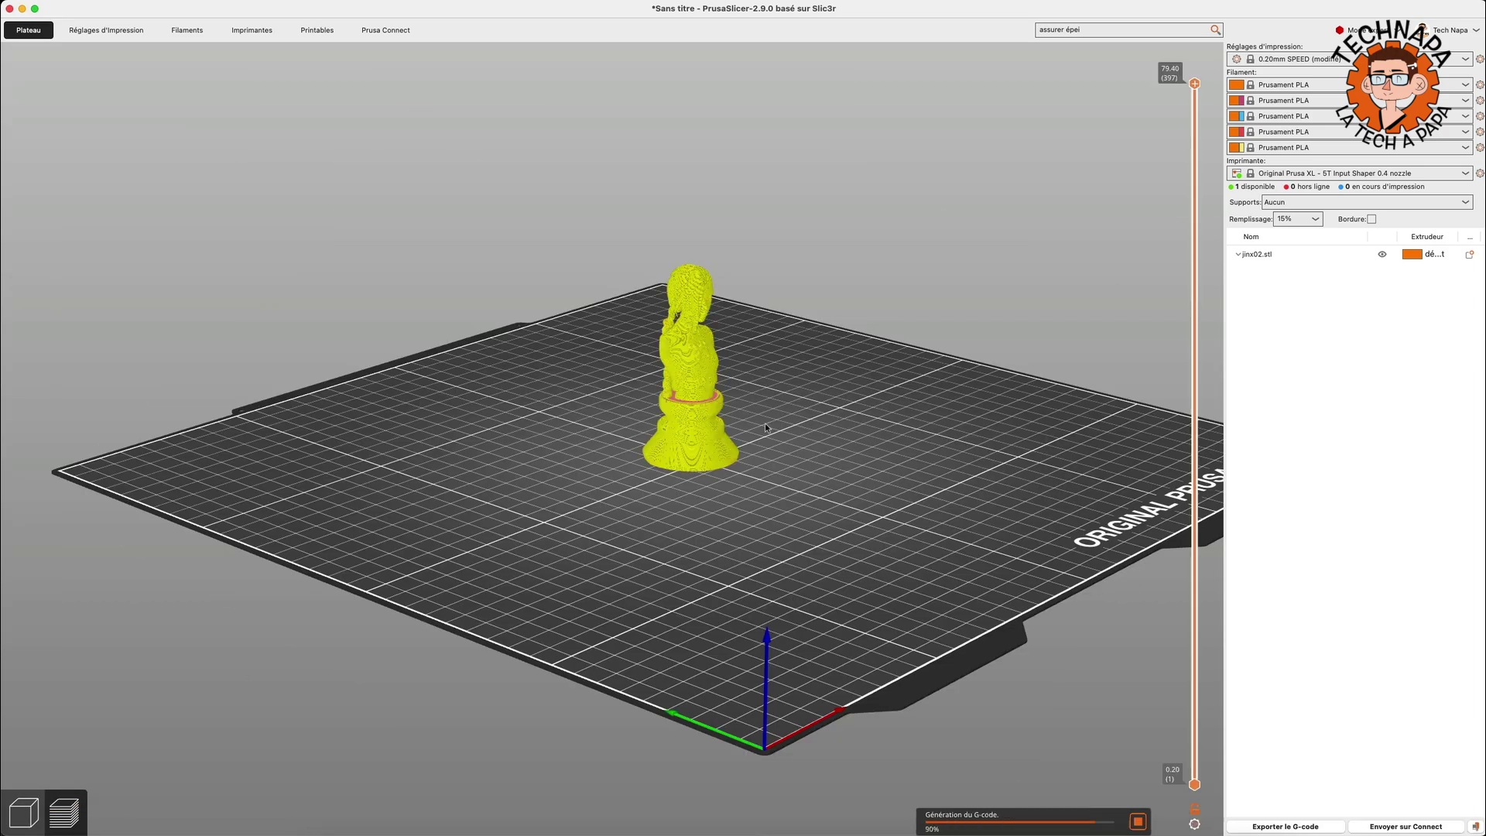